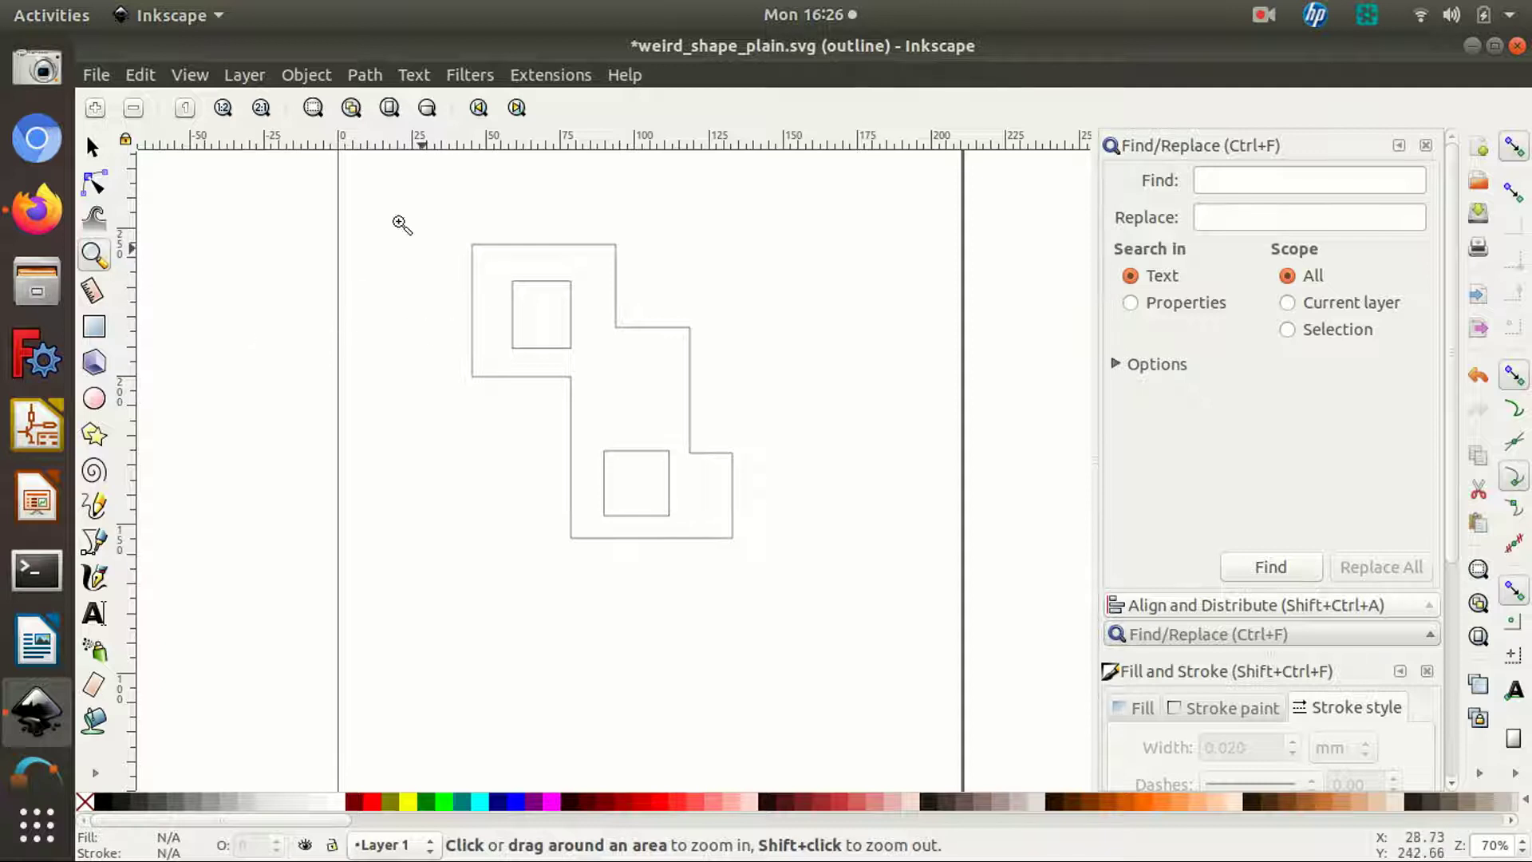
Move the upper small square inside the outline's upper block, to X 59.483, Y 208.482 mm
click(94, 147)
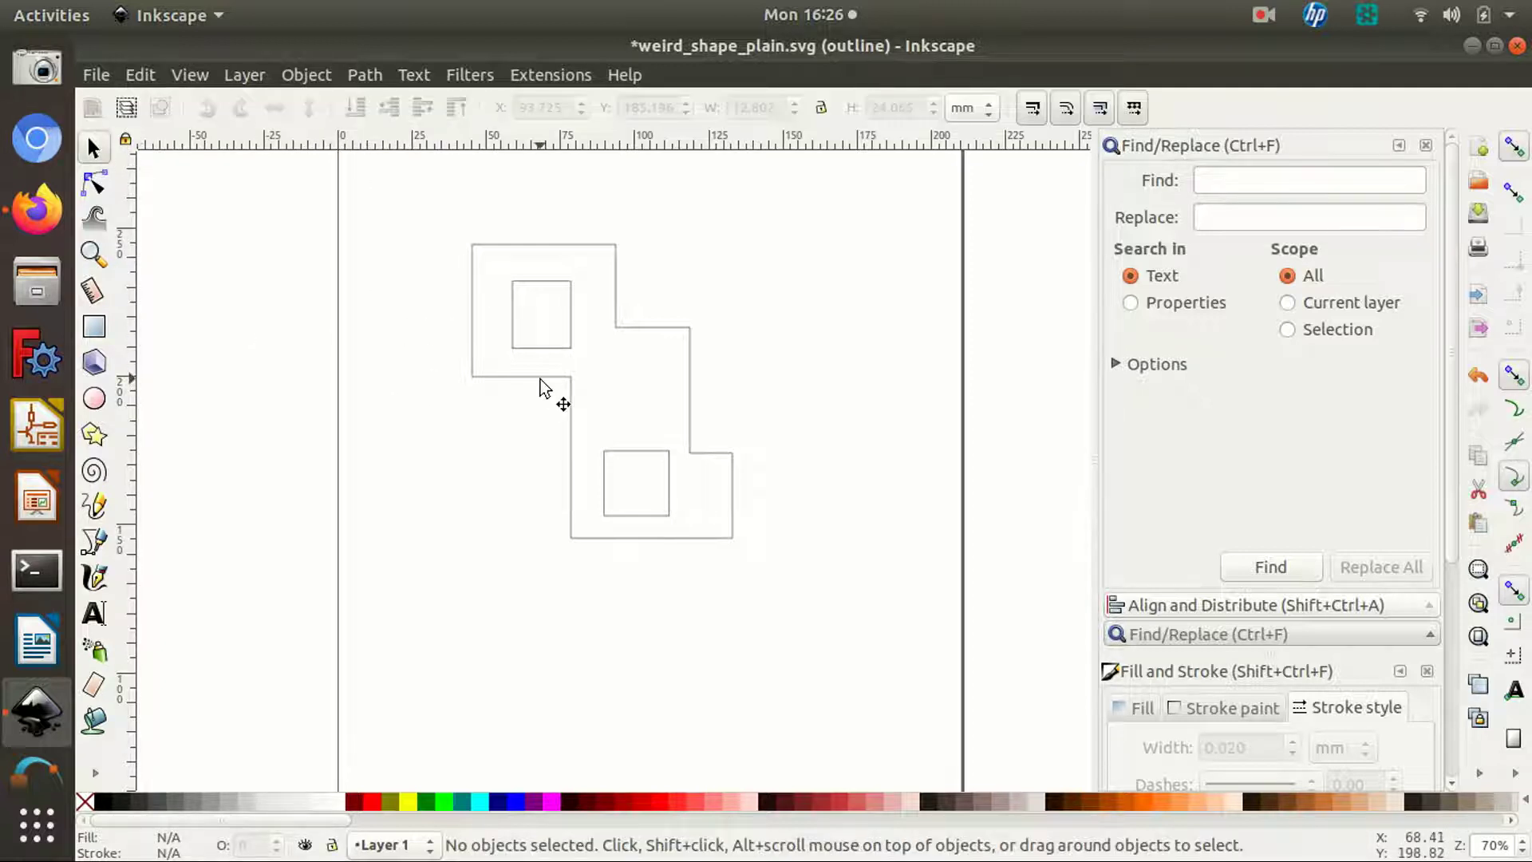
mouse_move(571, 321)
mouse_down()
mouse_move(577, 300)
mouse_move(580, 314)
mouse_move(551, 312)
mouse_up()
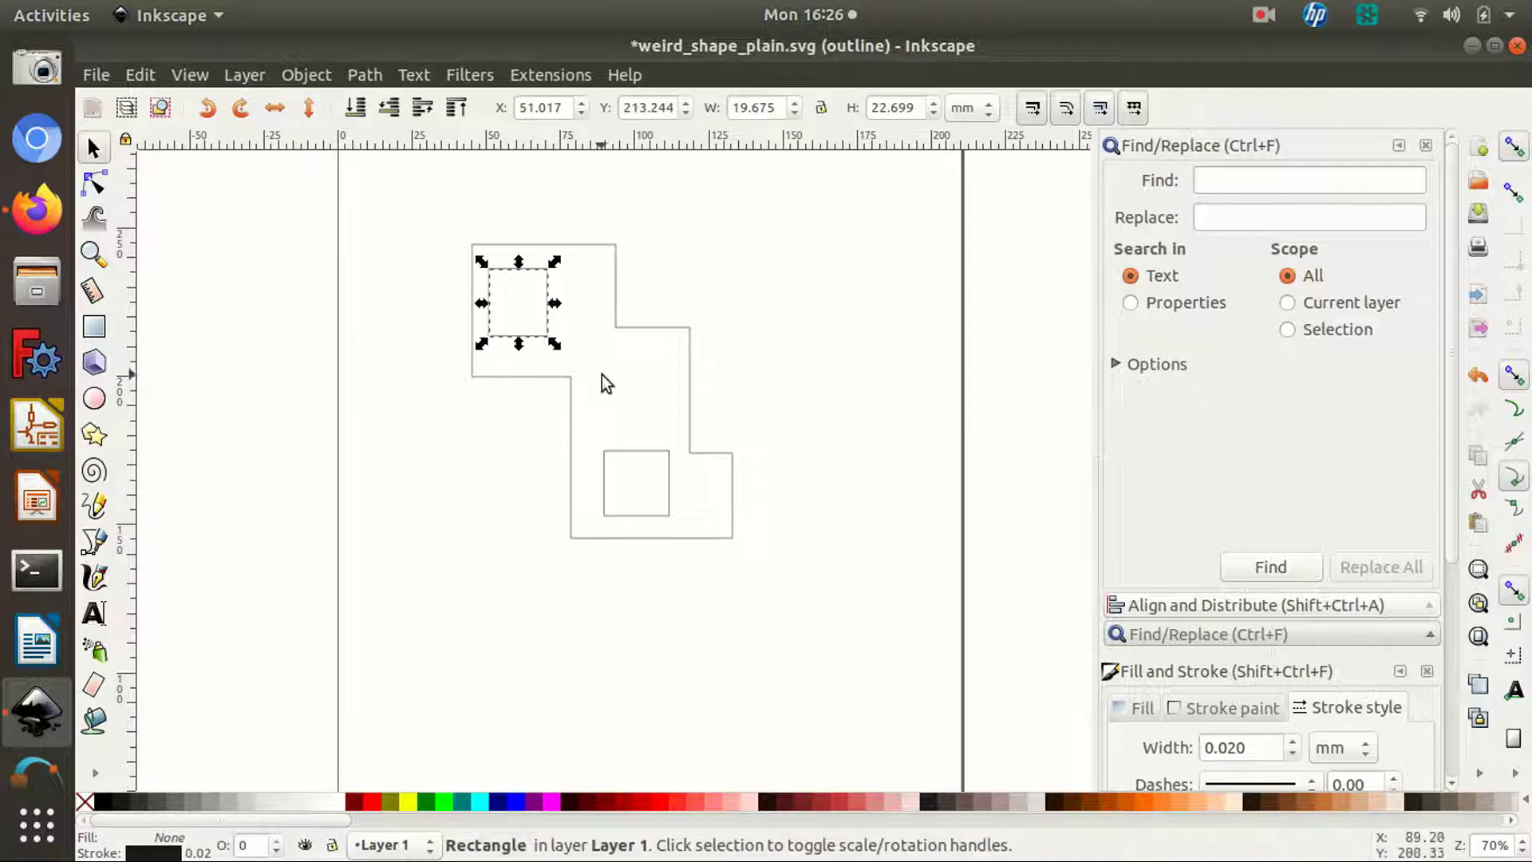
key(Right)
key(Right)
key(Right)
key(Right)
key(Right)
key(Down)
key(Down)
key(Down)
key(Down)
key(Down)
key(Down)
key(Down)
key(Down)
key(Down)
key(Down)
key(Down)
key(Down)
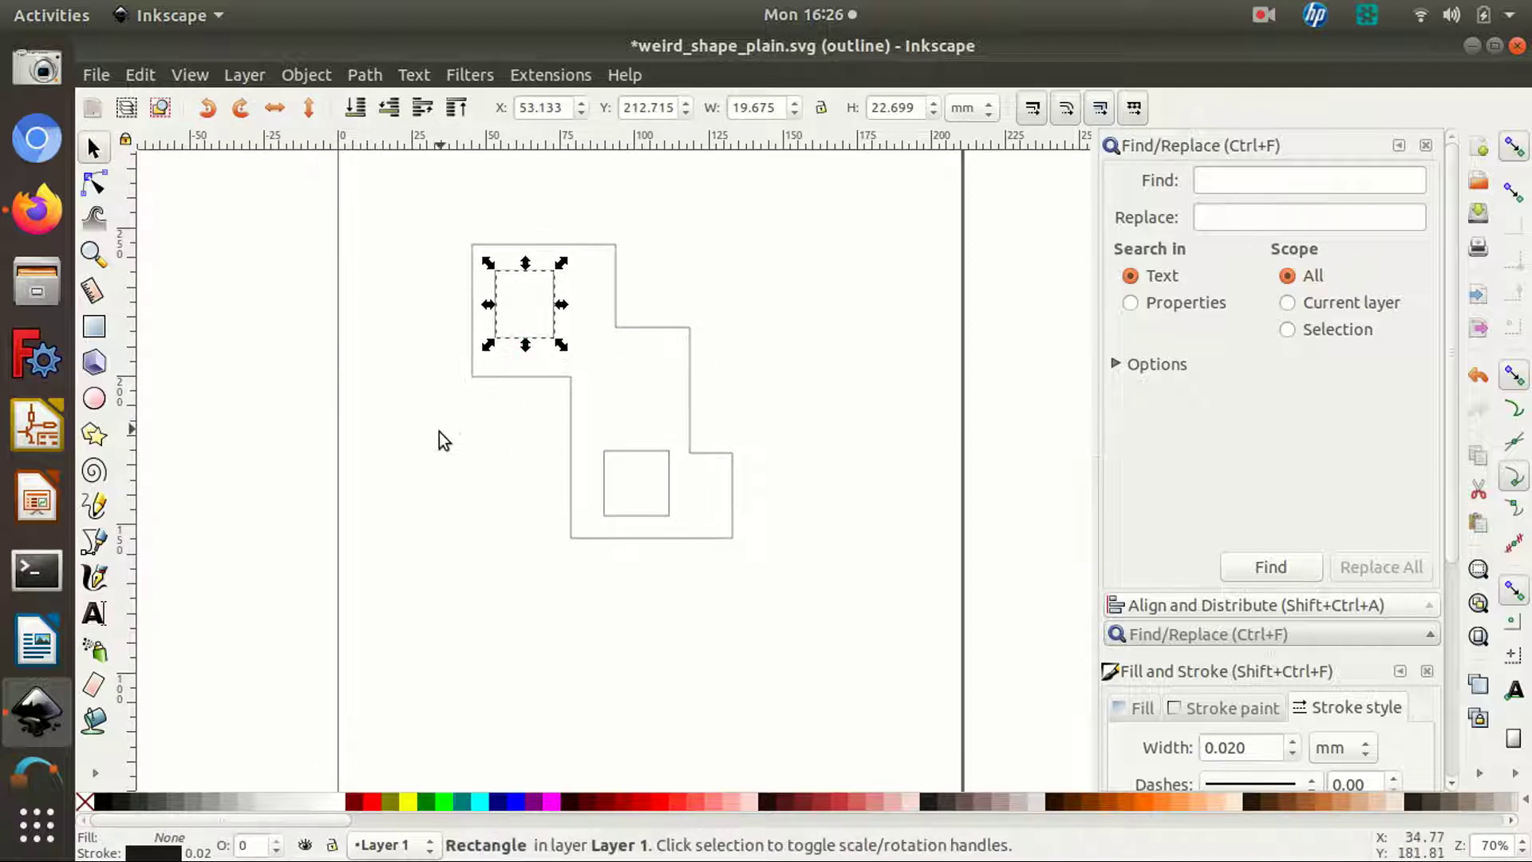
key(Right)
key(Right)
key(Right)
key(Right)
key(Right)
key(Right)
key(Right)
key(Right)
key(Right)
key(Right)
key(Right)
key(Up)
key(Up)
key(Up)
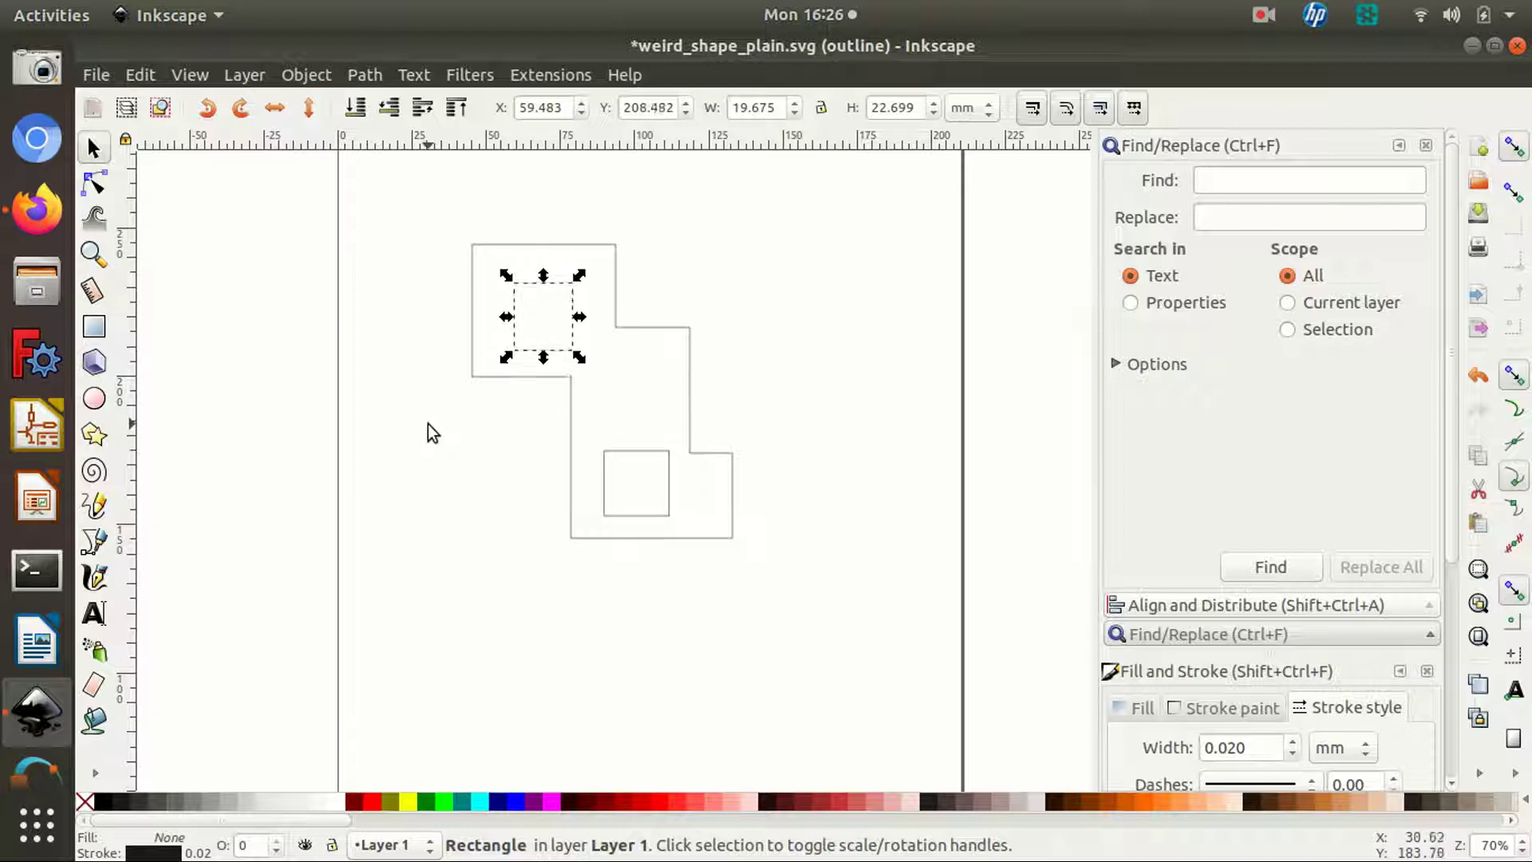
key(Escape)
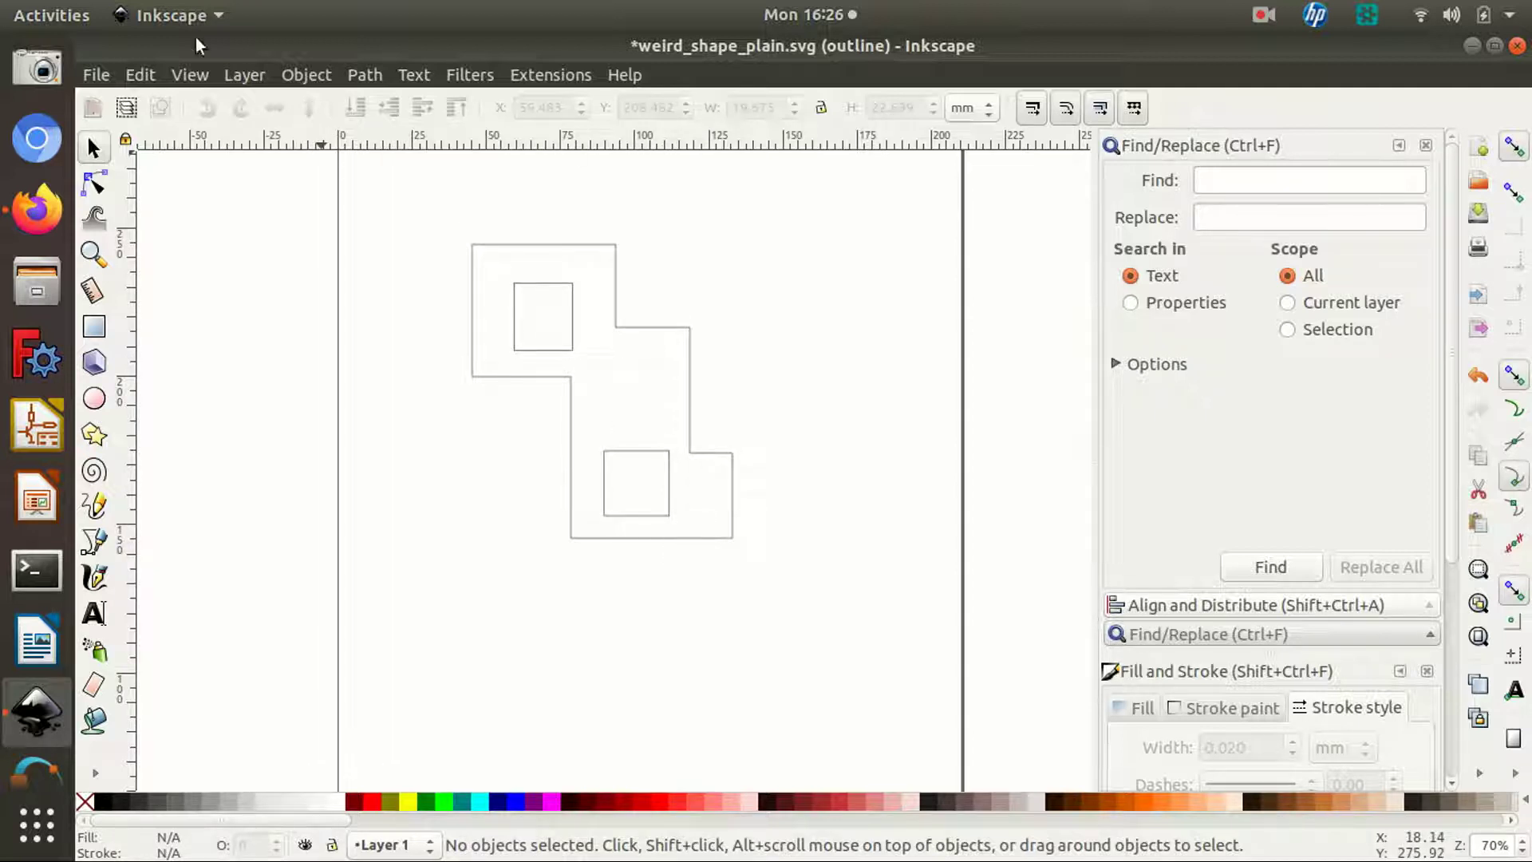
Save the drawing, then save a copy as weird_shape_plain.svg on the Desktop, replacing the old file
click(88, 74)
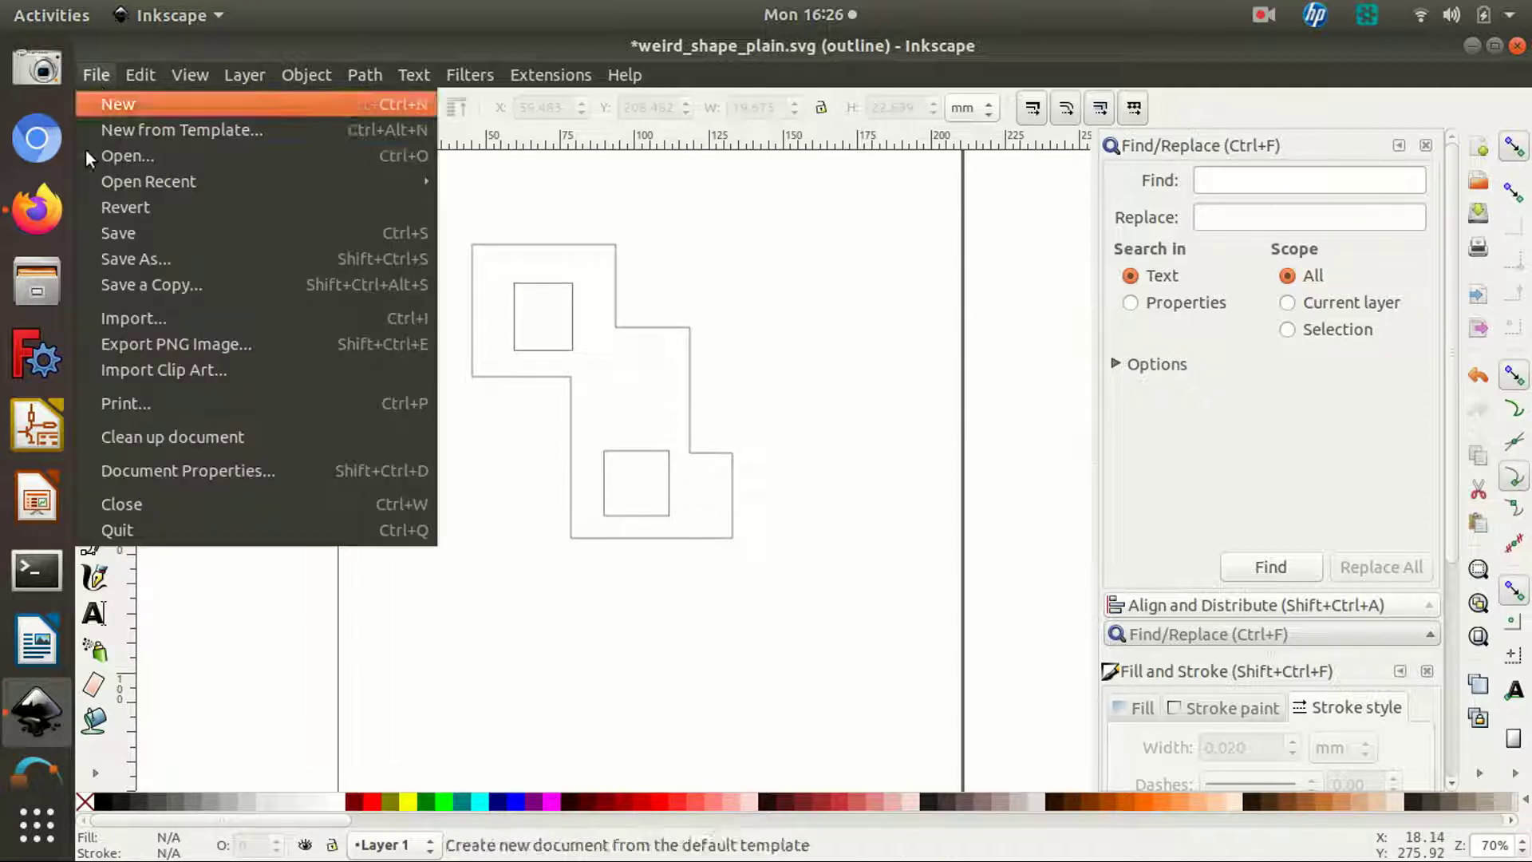
click(102, 235)
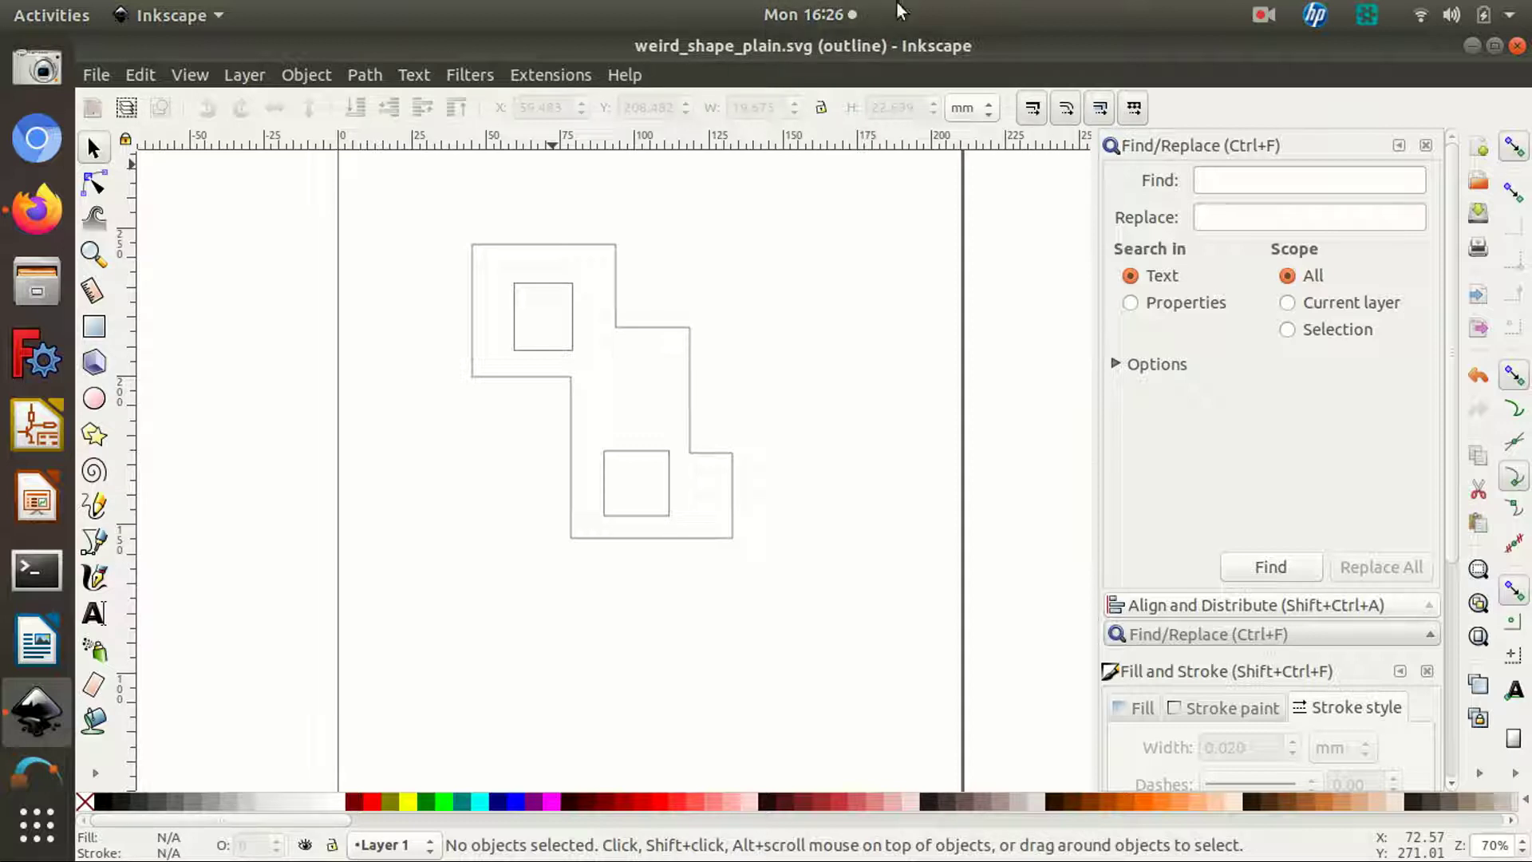
click(103, 74)
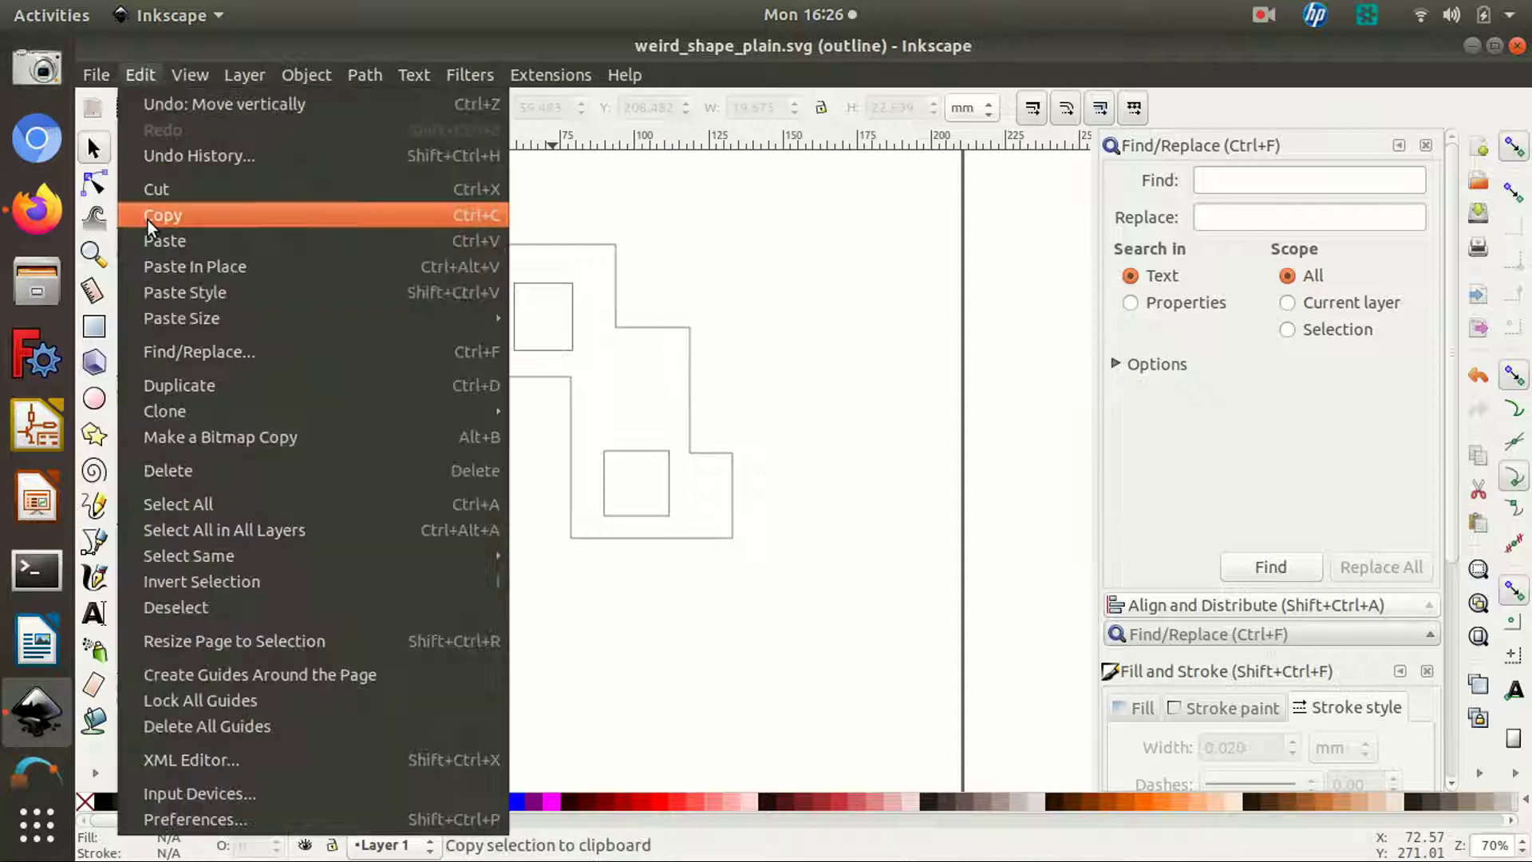
mouse_move(107, 72)
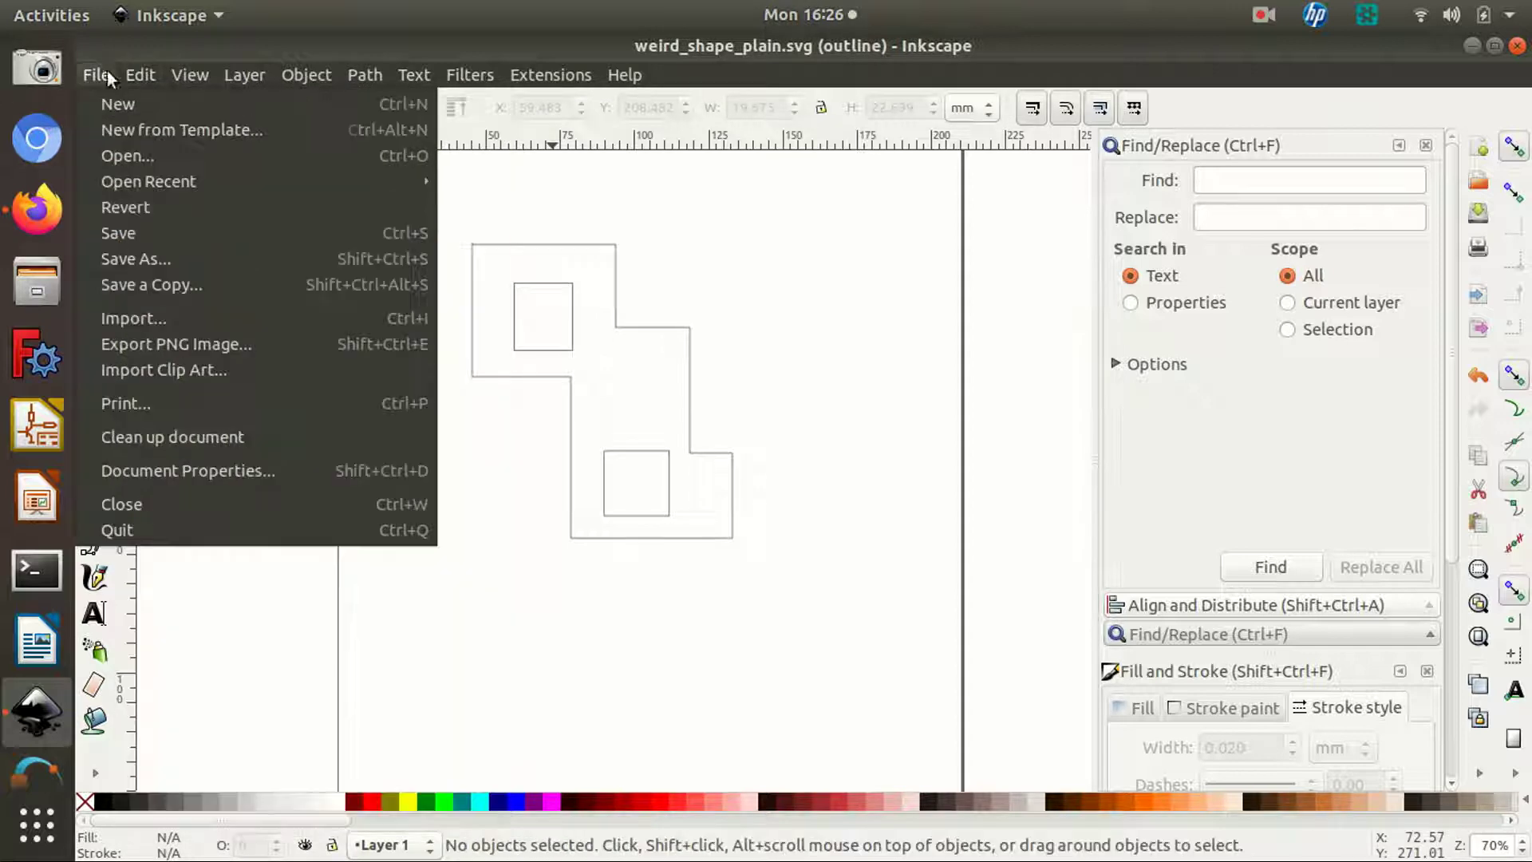
click(142, 279)
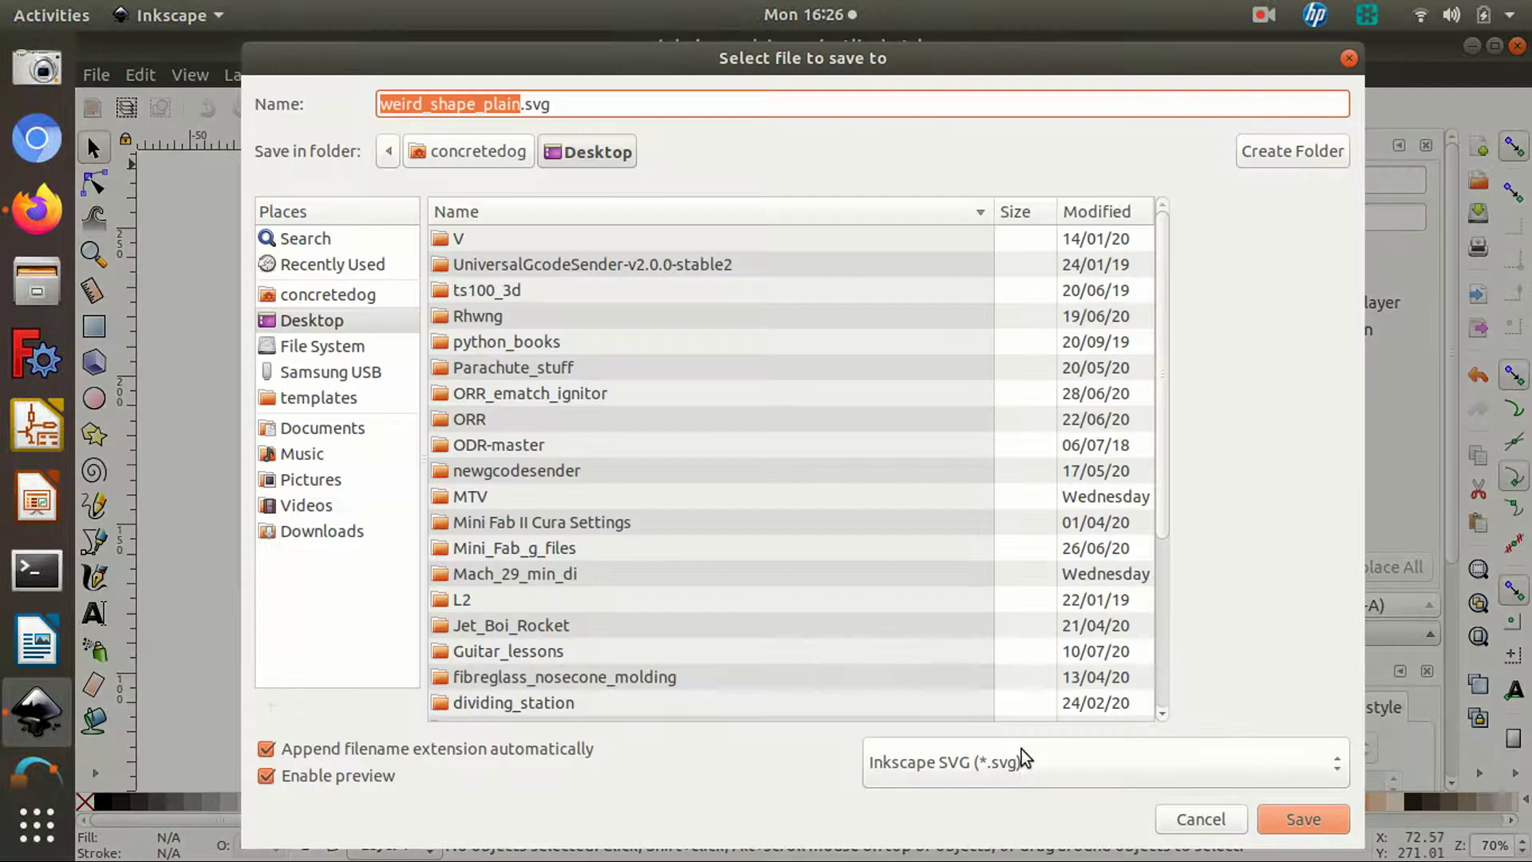
click(1310, 830)
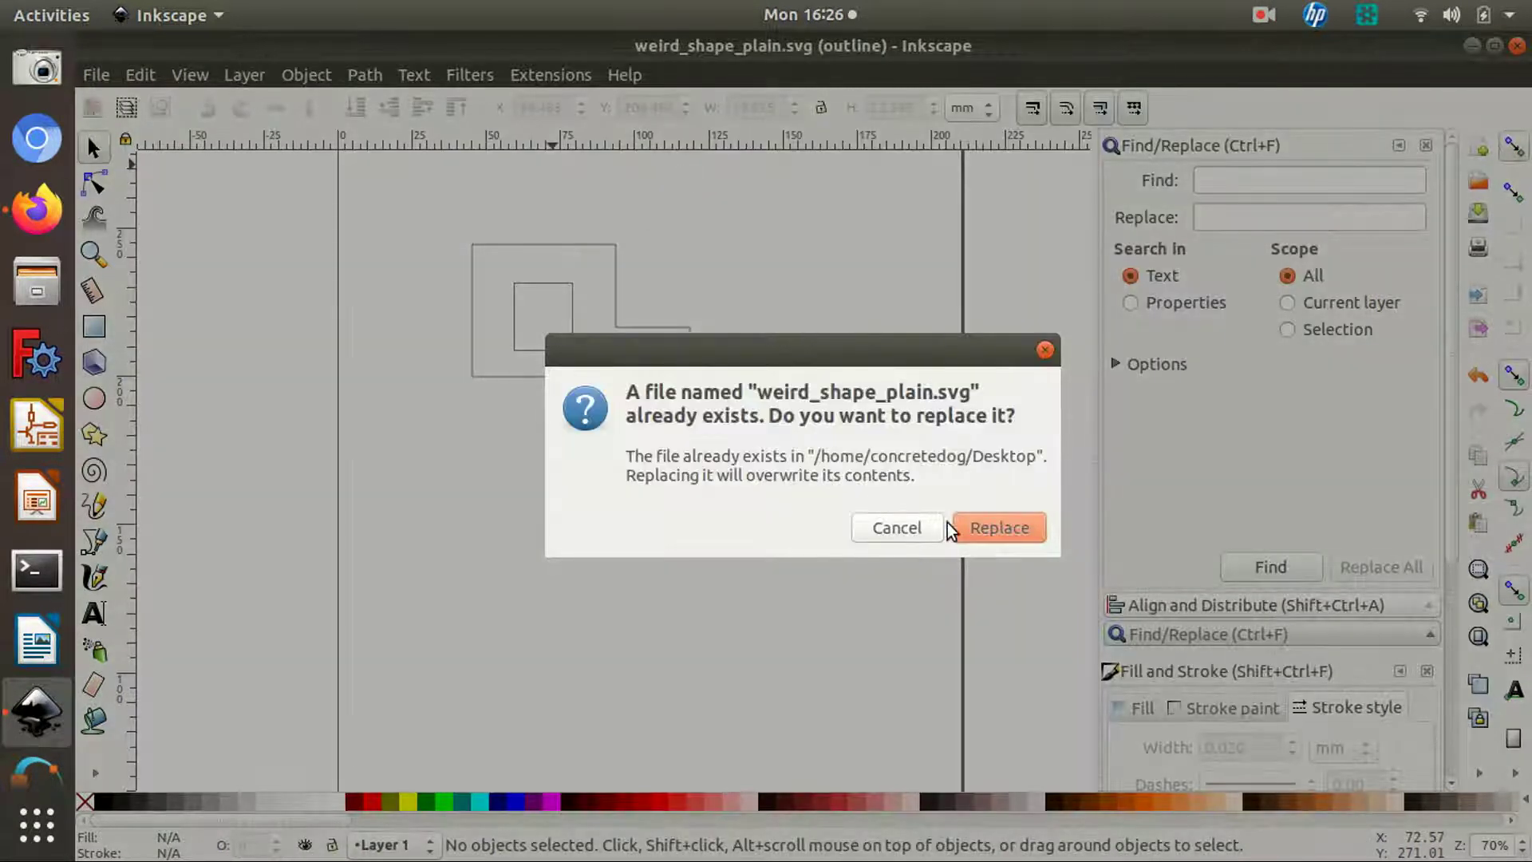
click(983, 537)
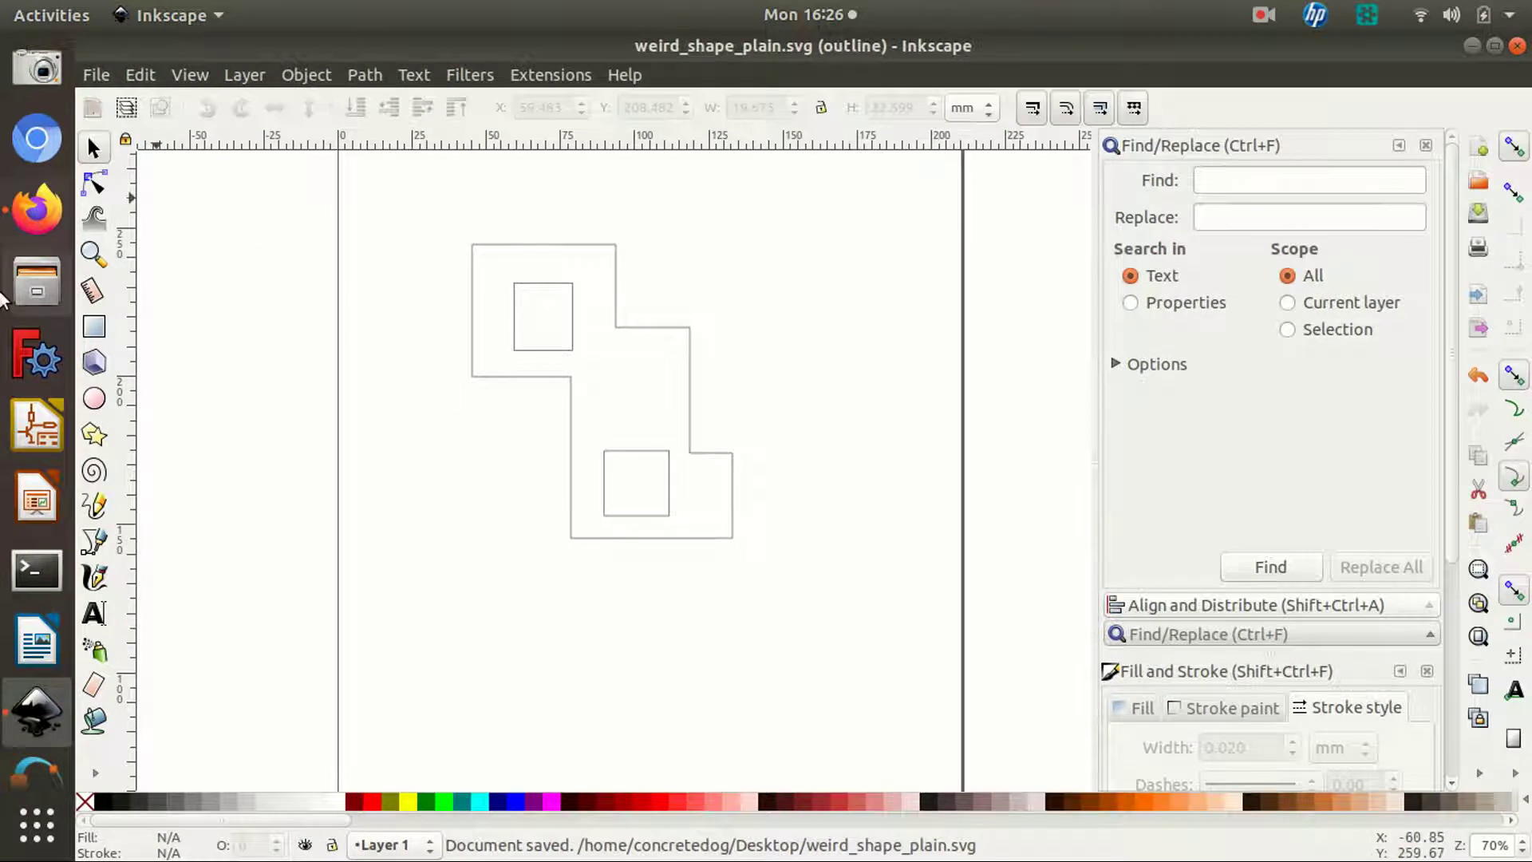
Create a new FreeCAD document and import Desktop/weird_shape_plain.svg as SVG geometry
click(47, 381)
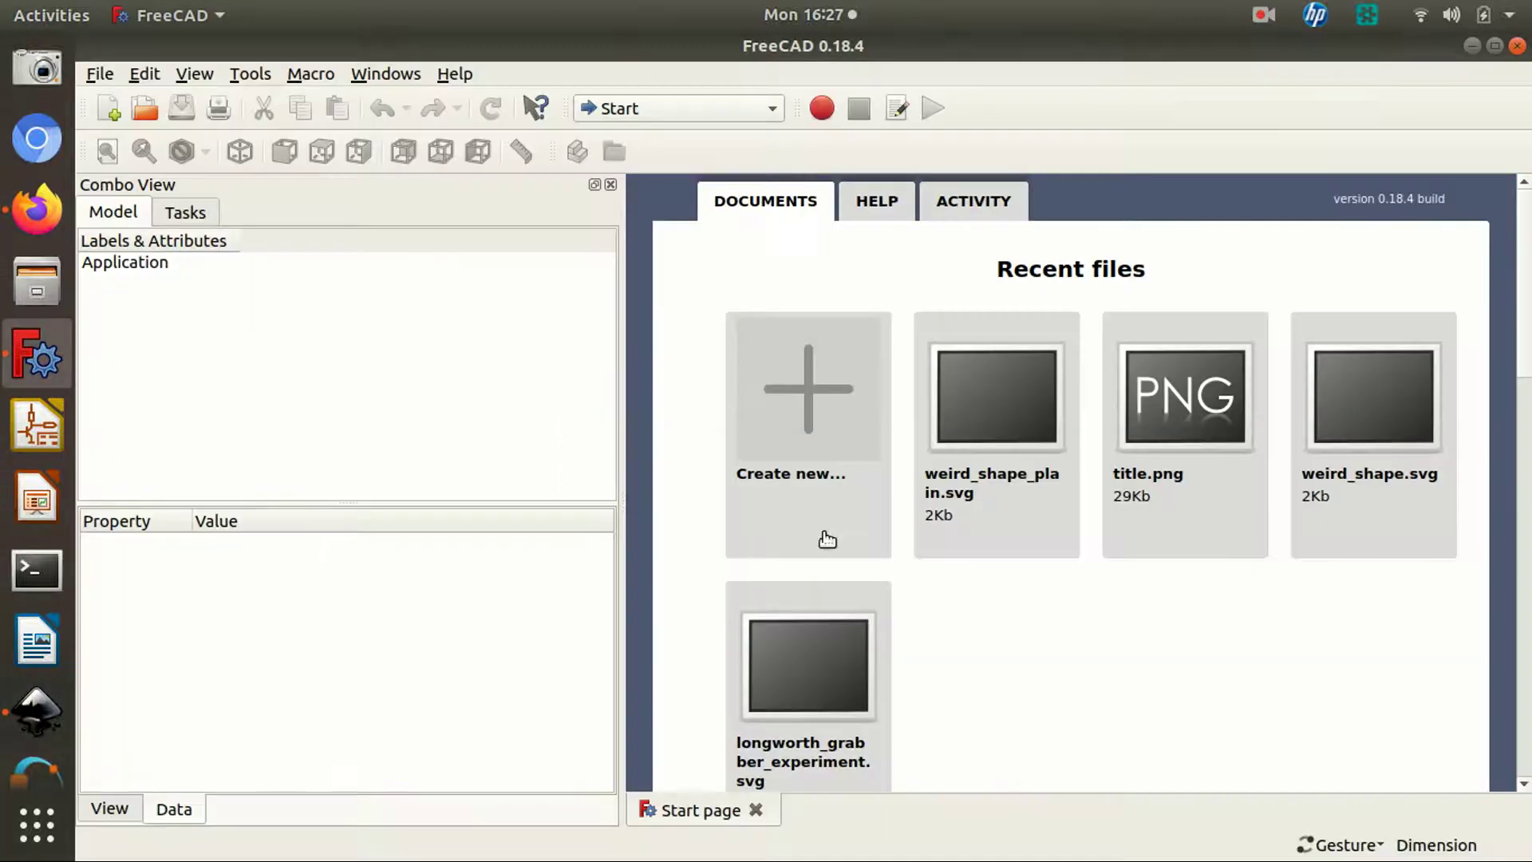
click(789, 378)
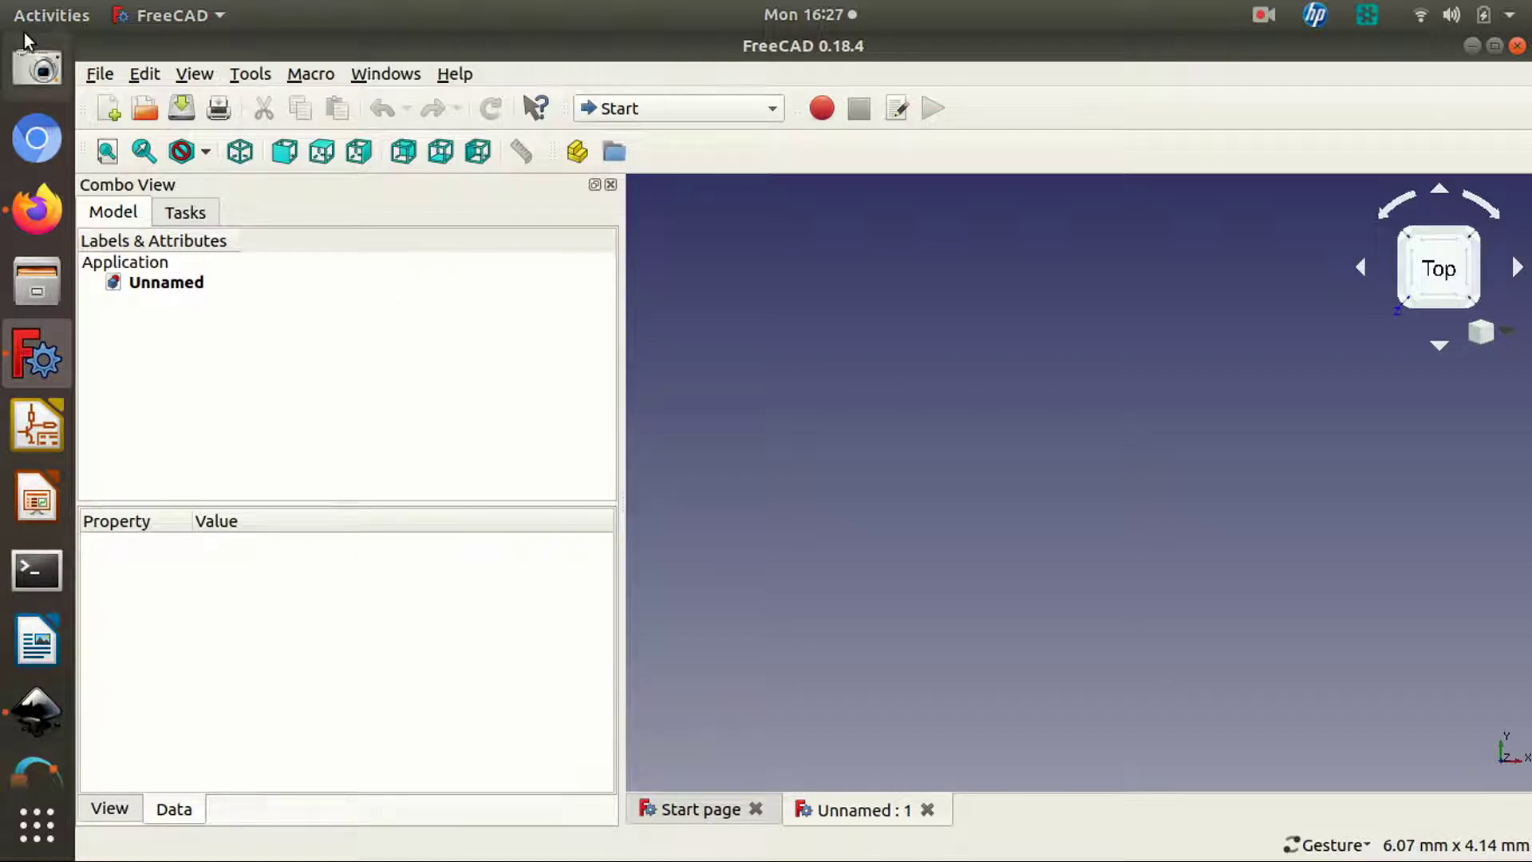
click(98, 73)
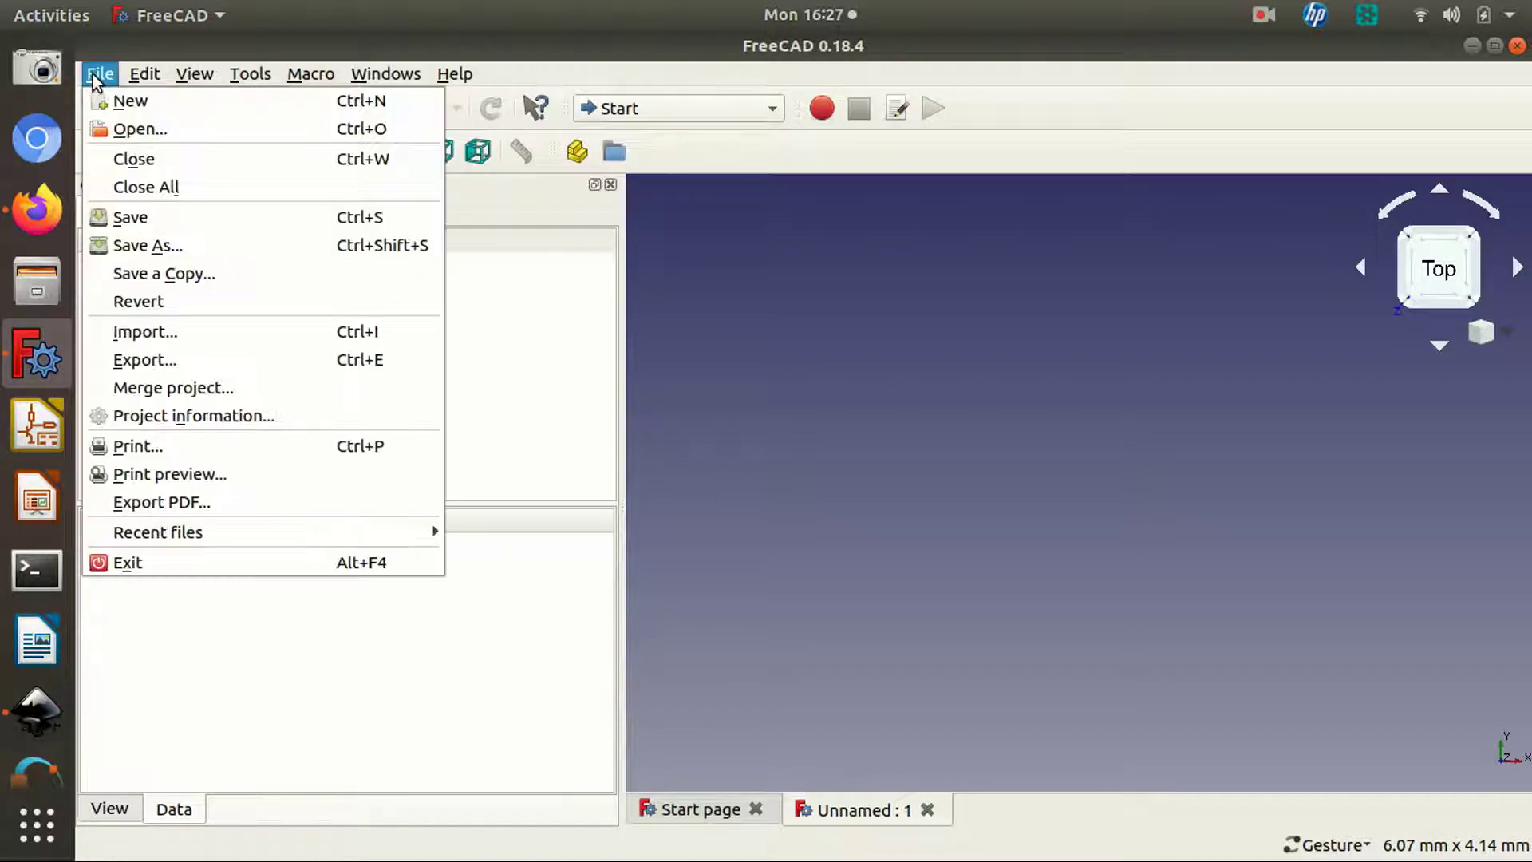
click(192, 341)
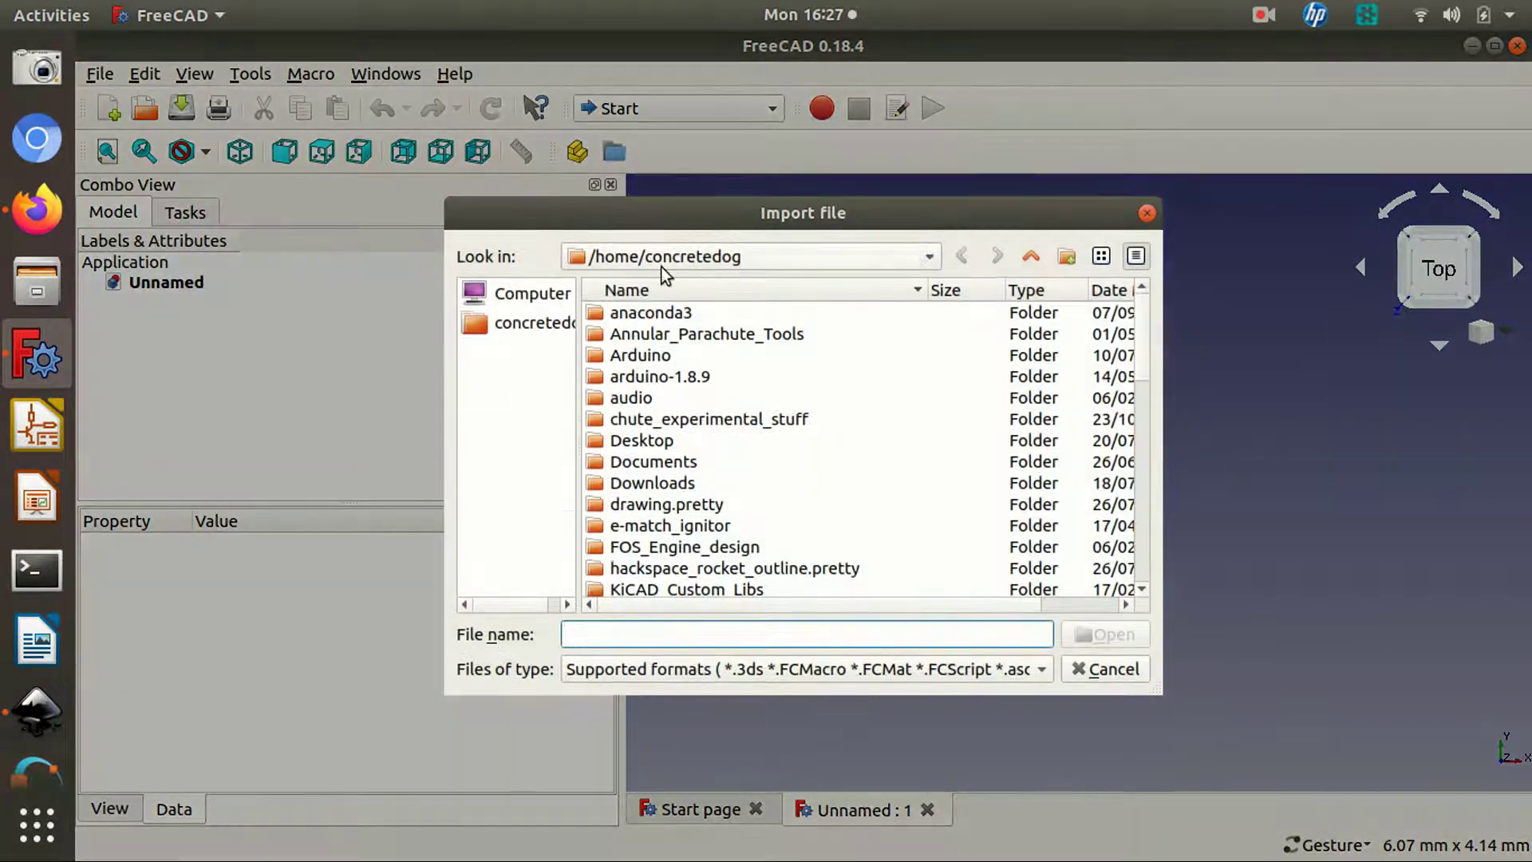
click(660, 441)
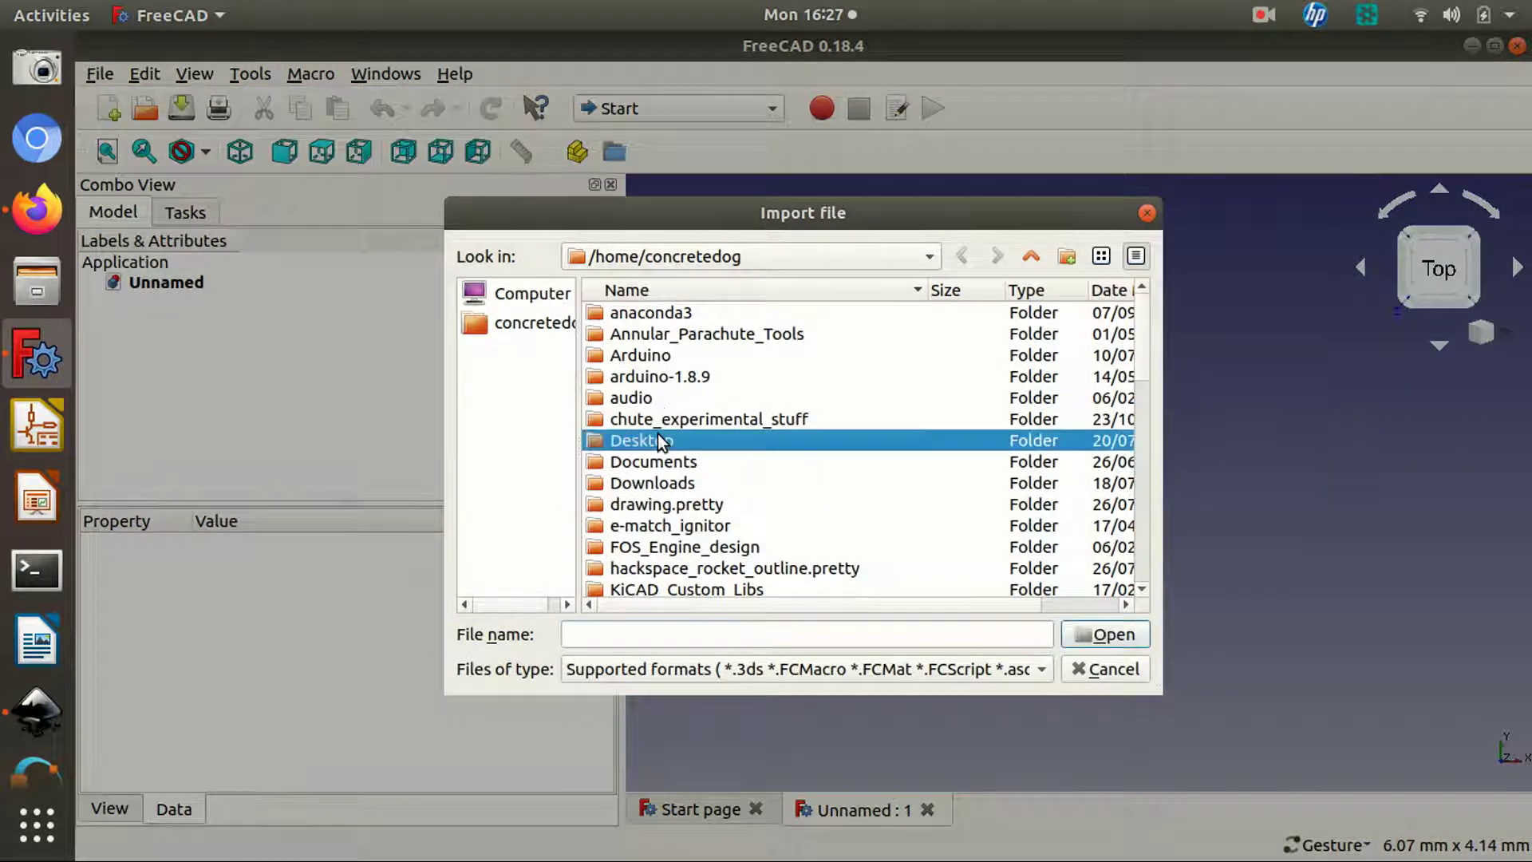
double_click(661, 441)
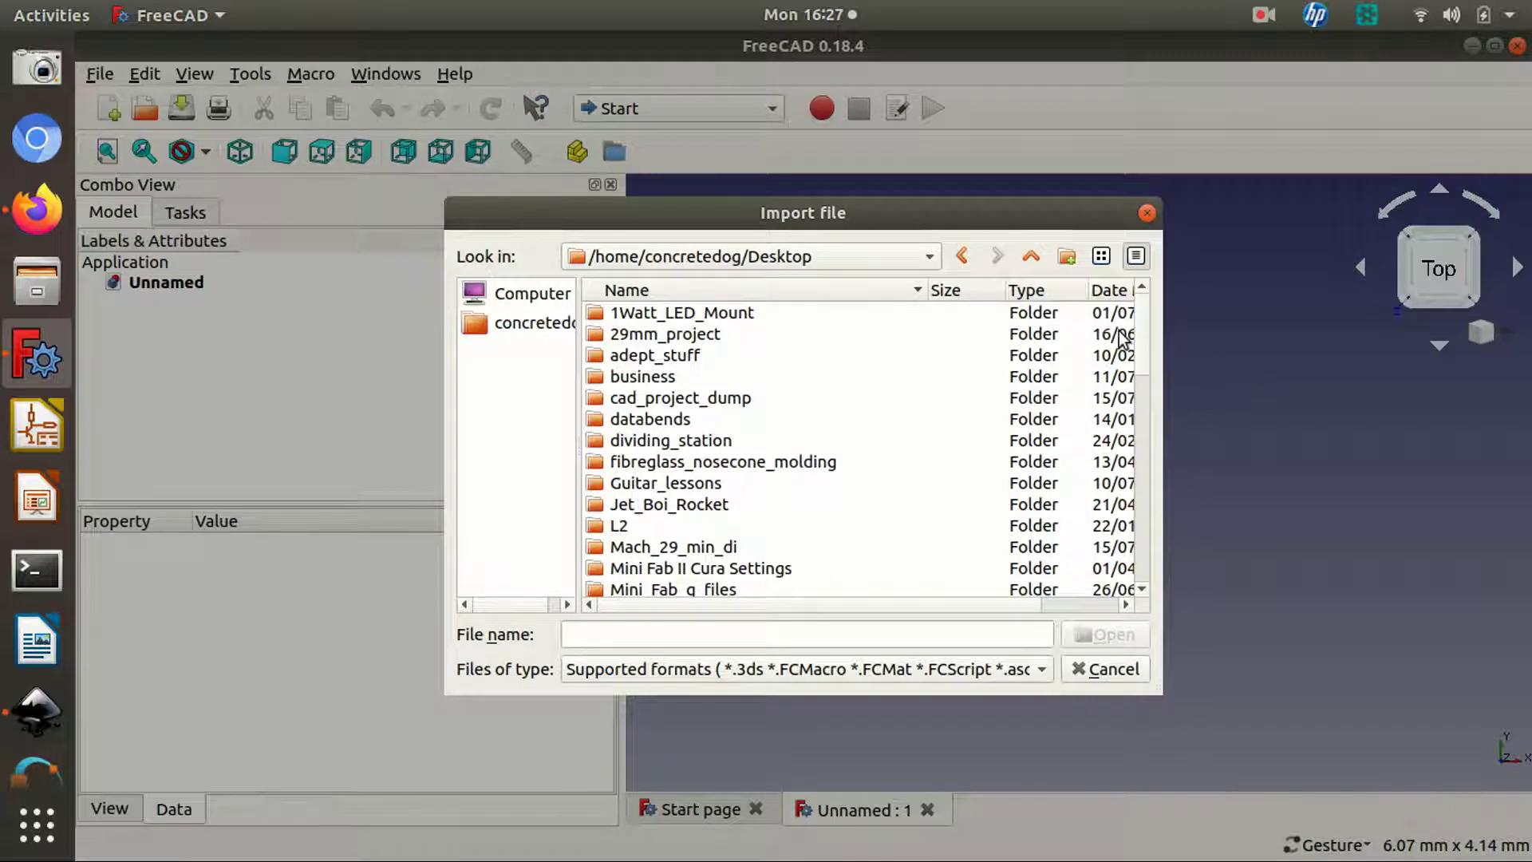
drag(1142, 339, 1149, 558)
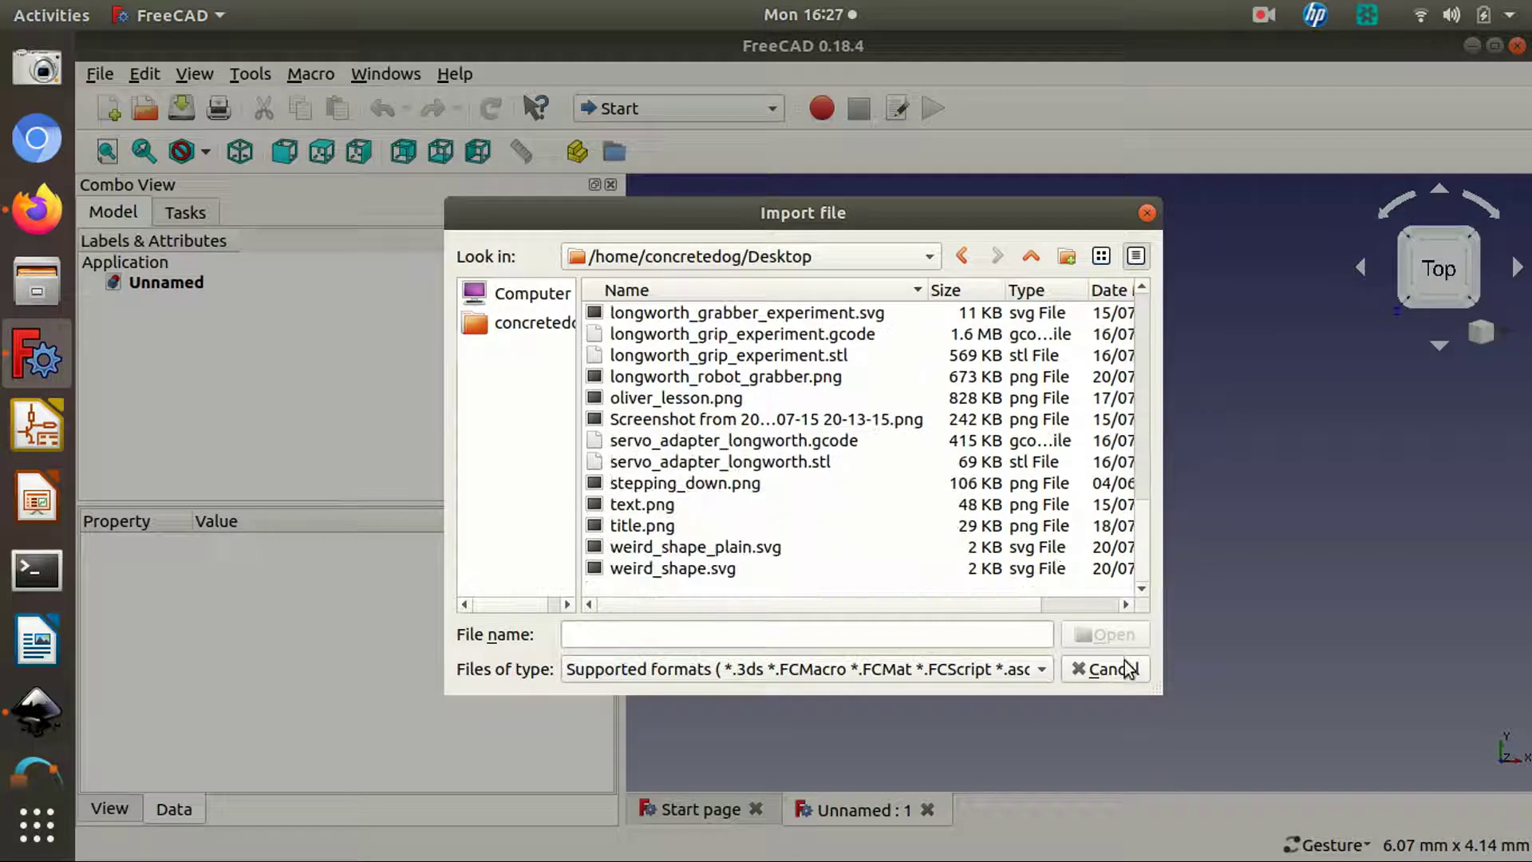
double_click(691, 545)
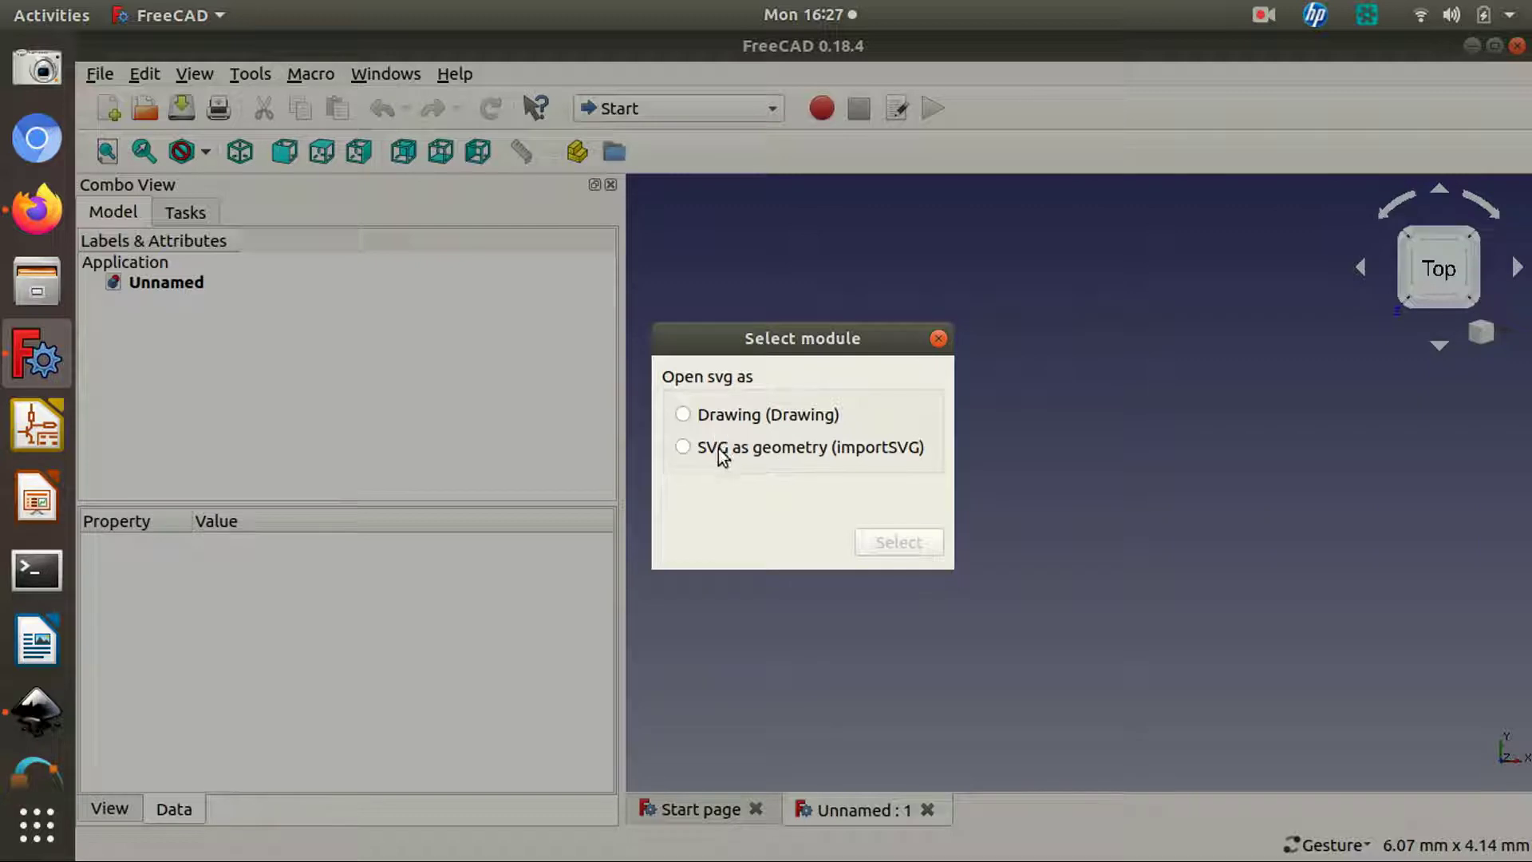
click(683, 448)
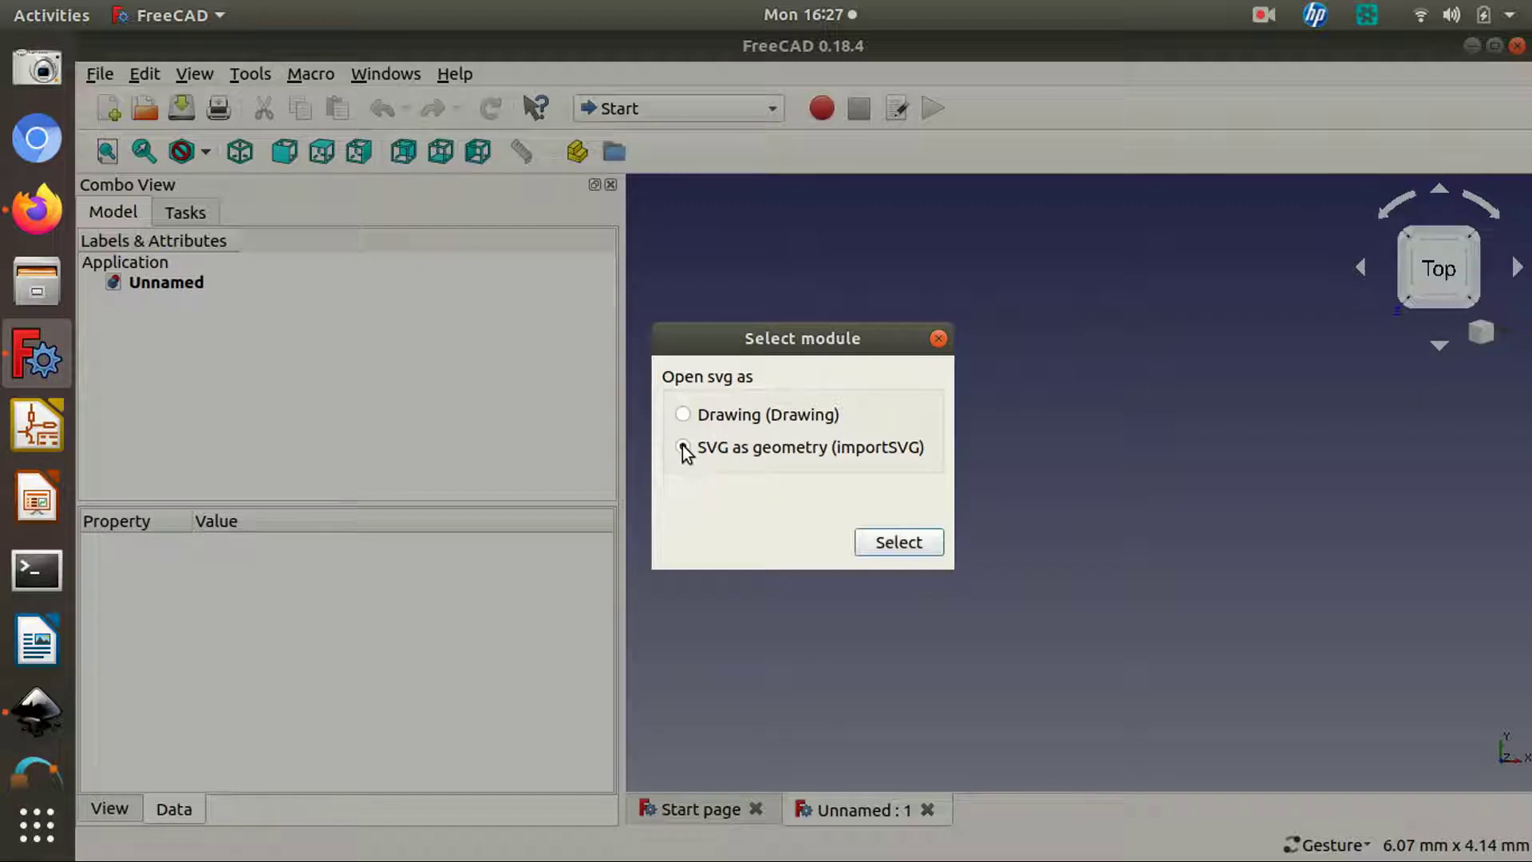
click(924, 551)
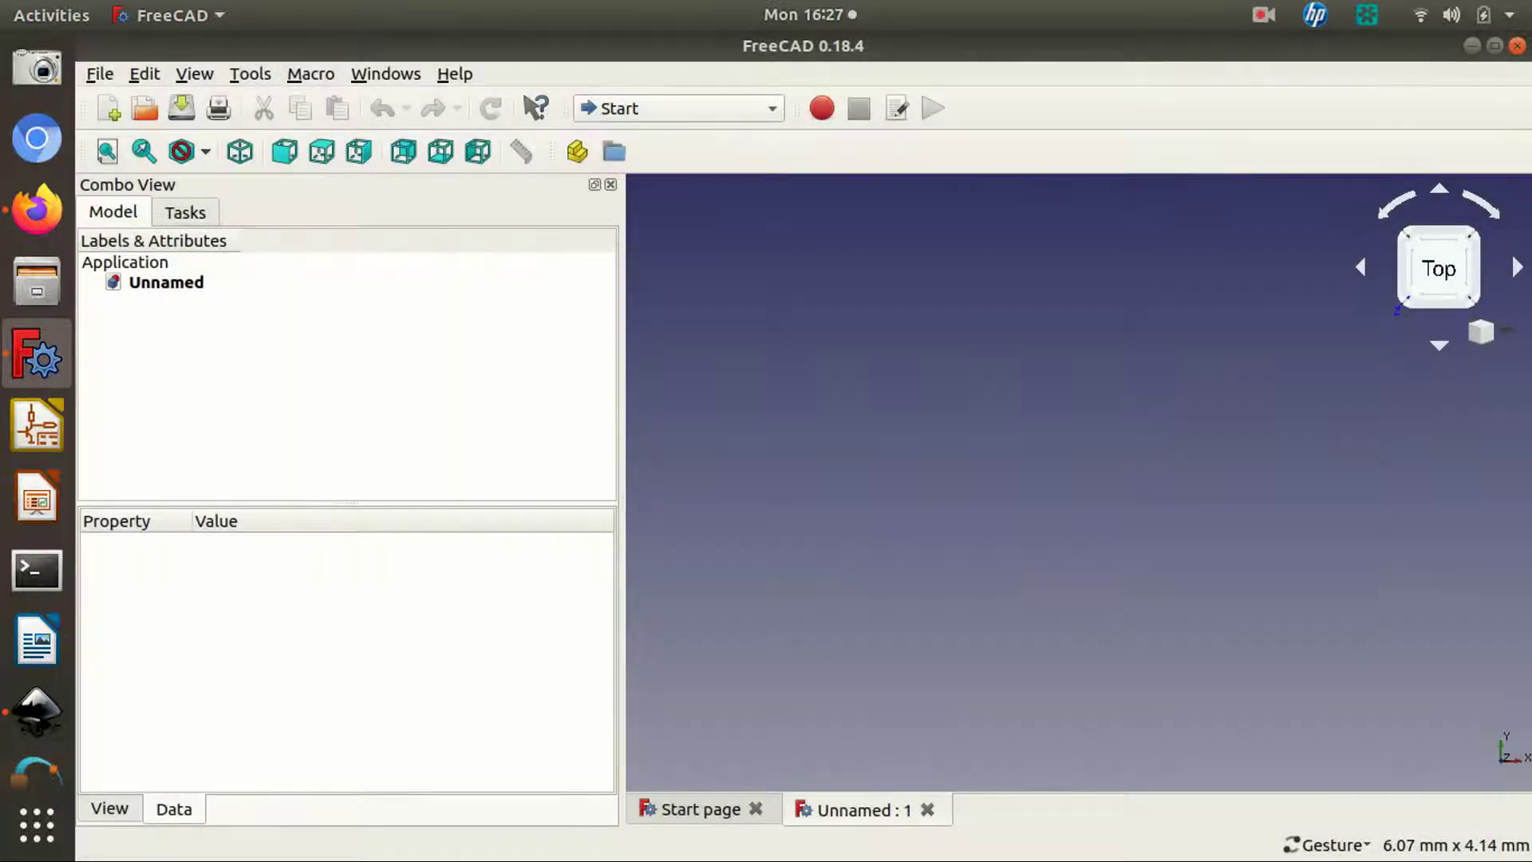
drag(887, 592, 954, 558)
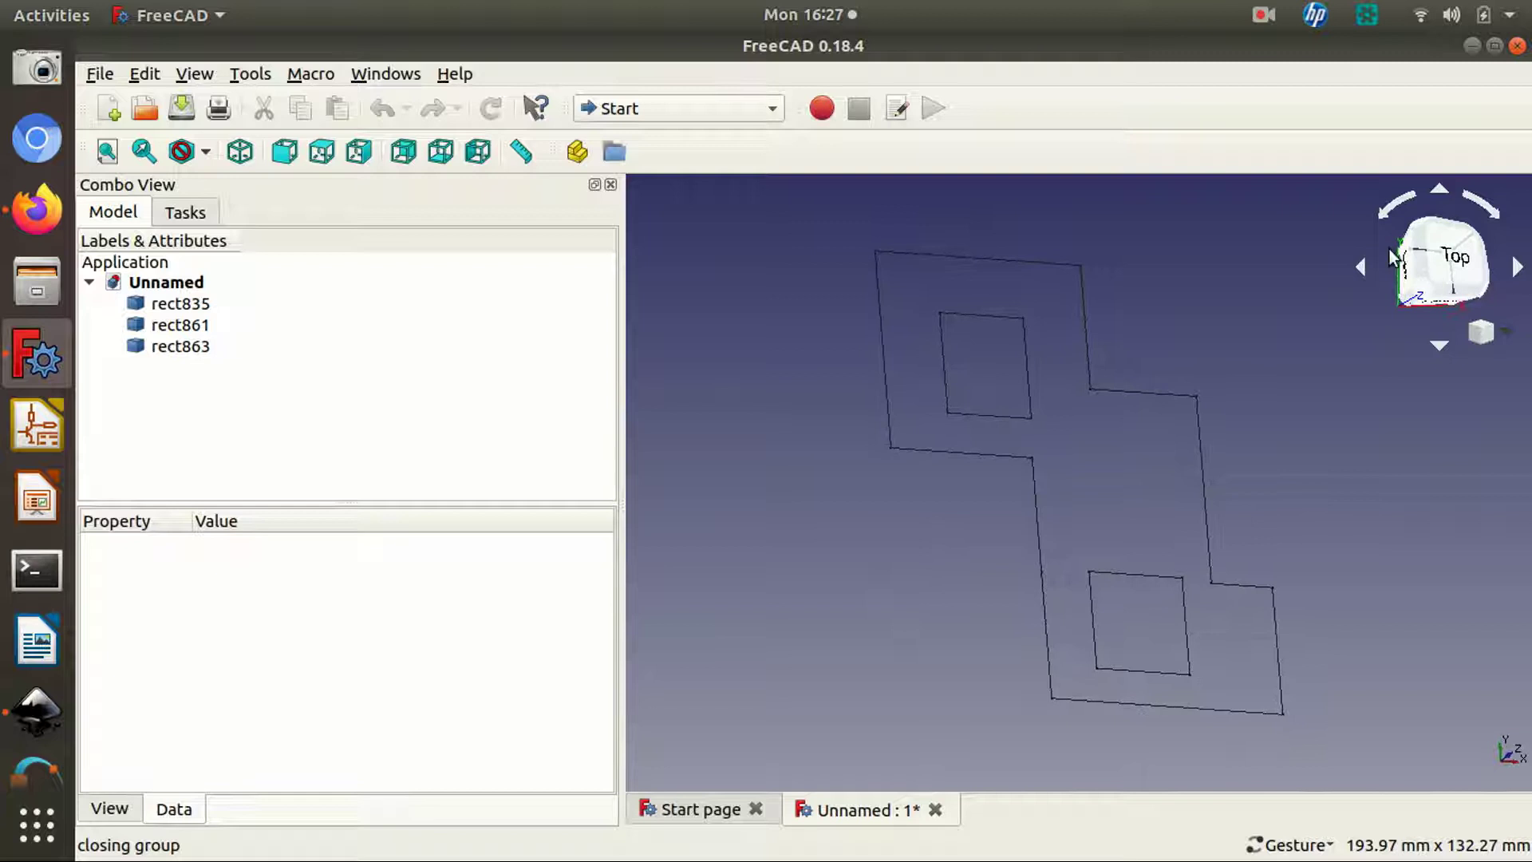
click(1454, 261)
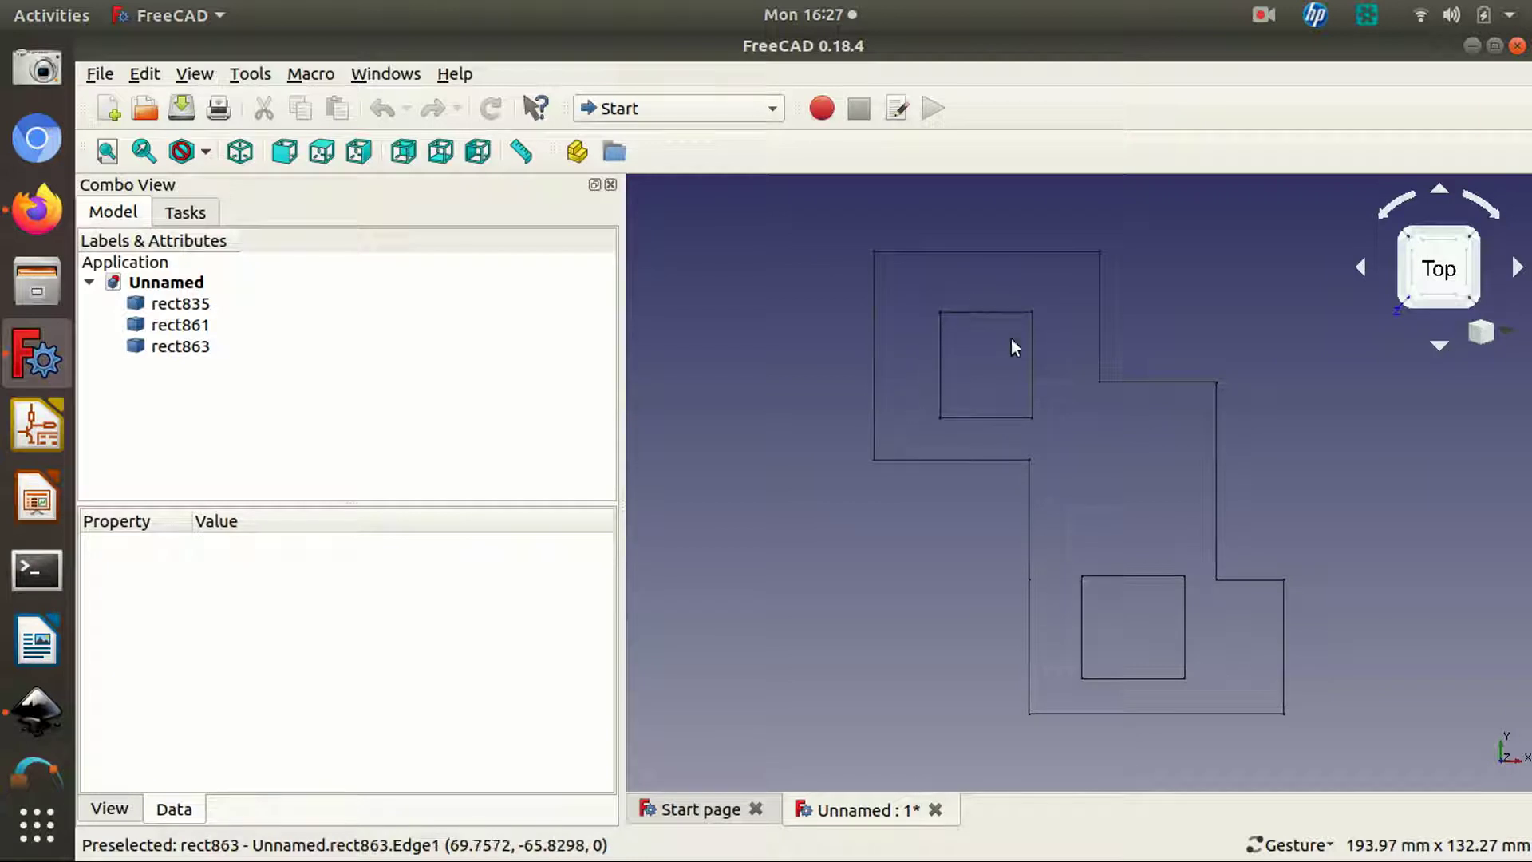
click(207, 310)
click(196, 326)
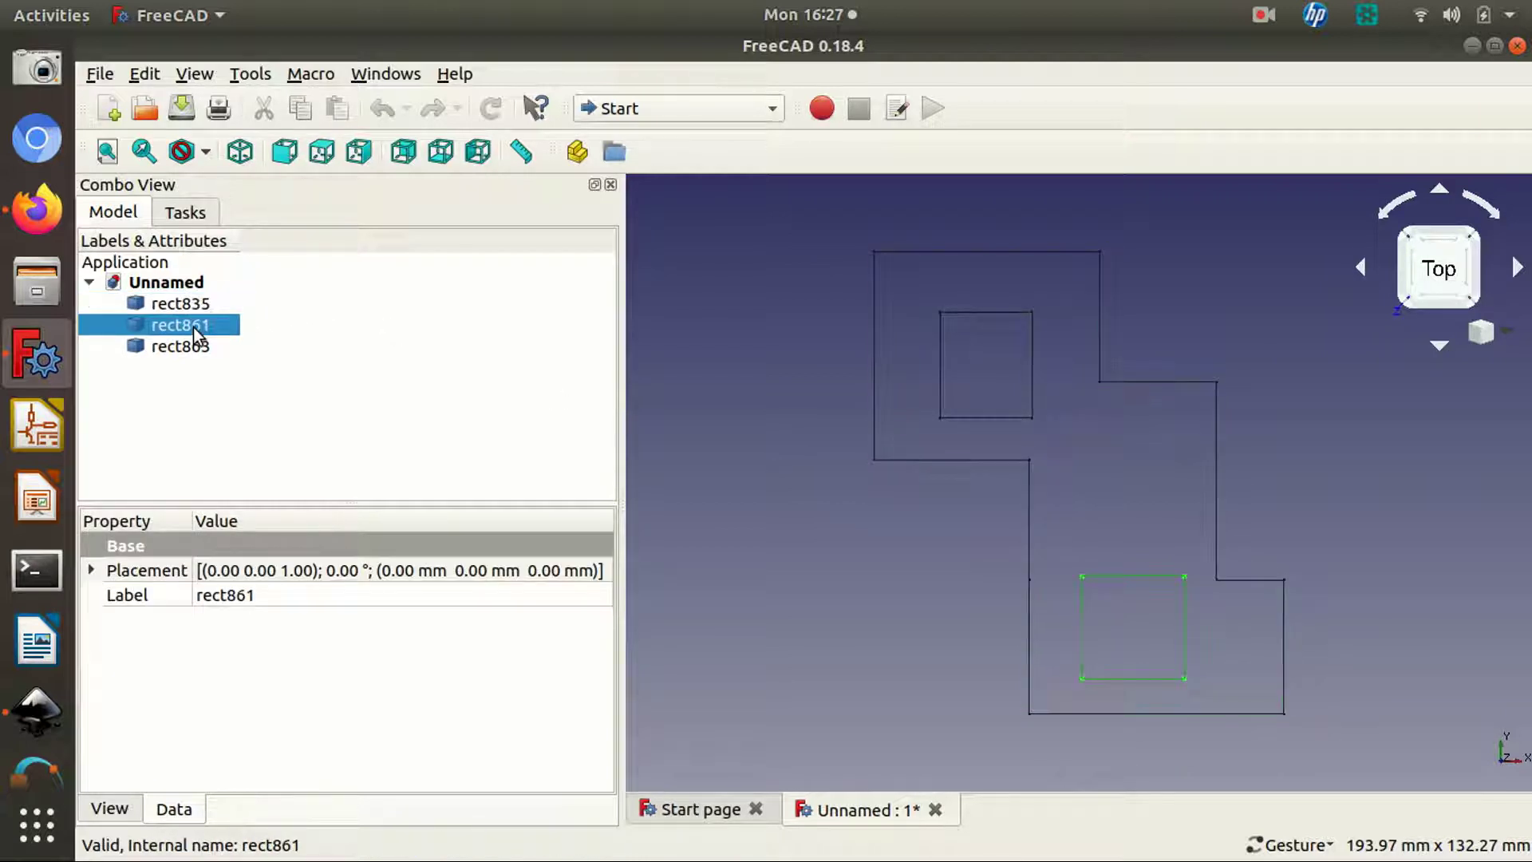
click(195, 360)
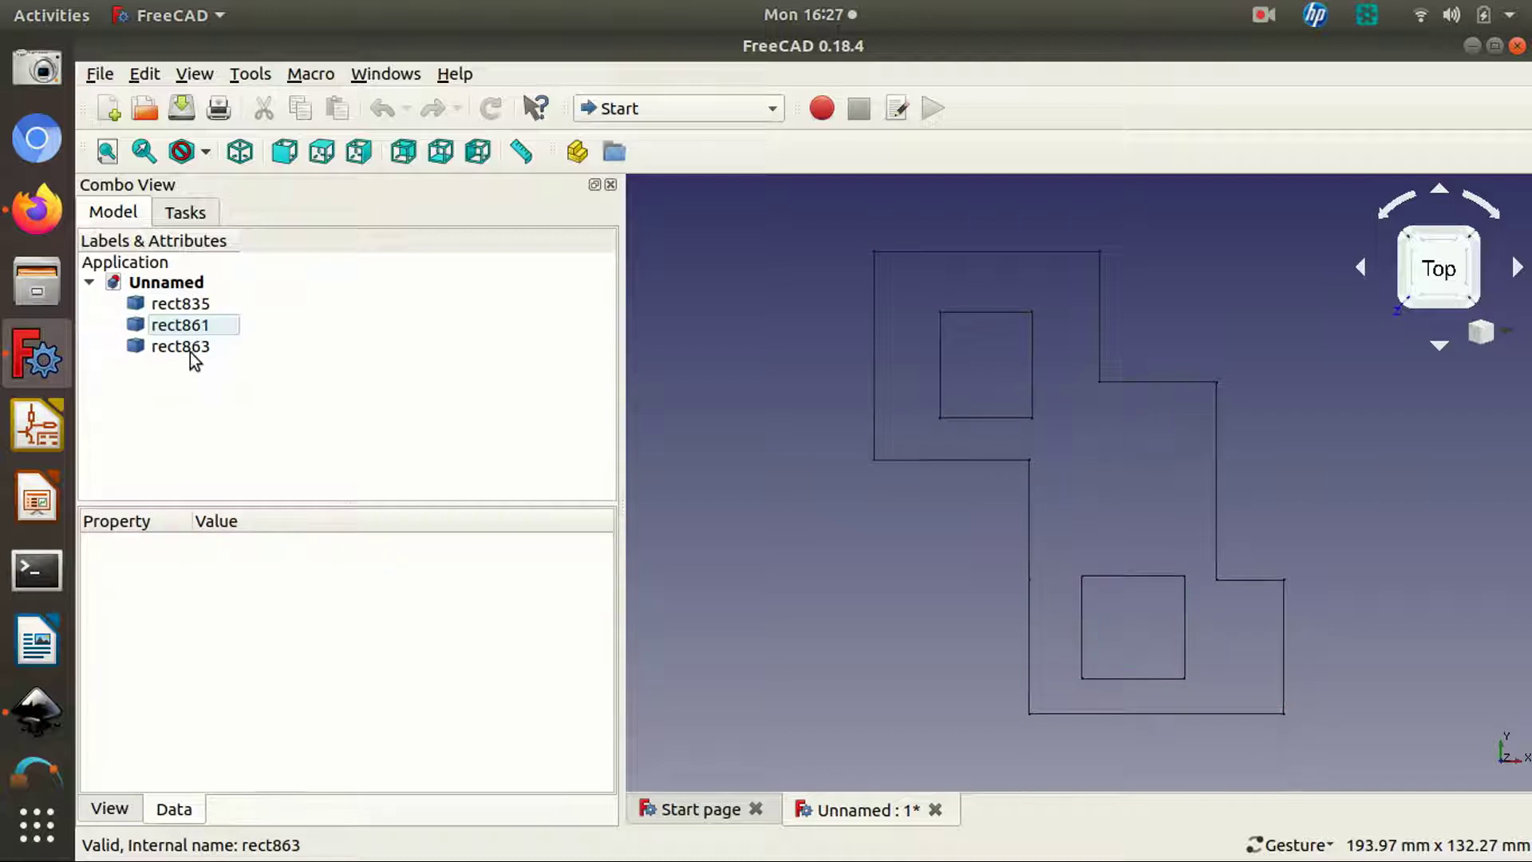
click(190, 348)
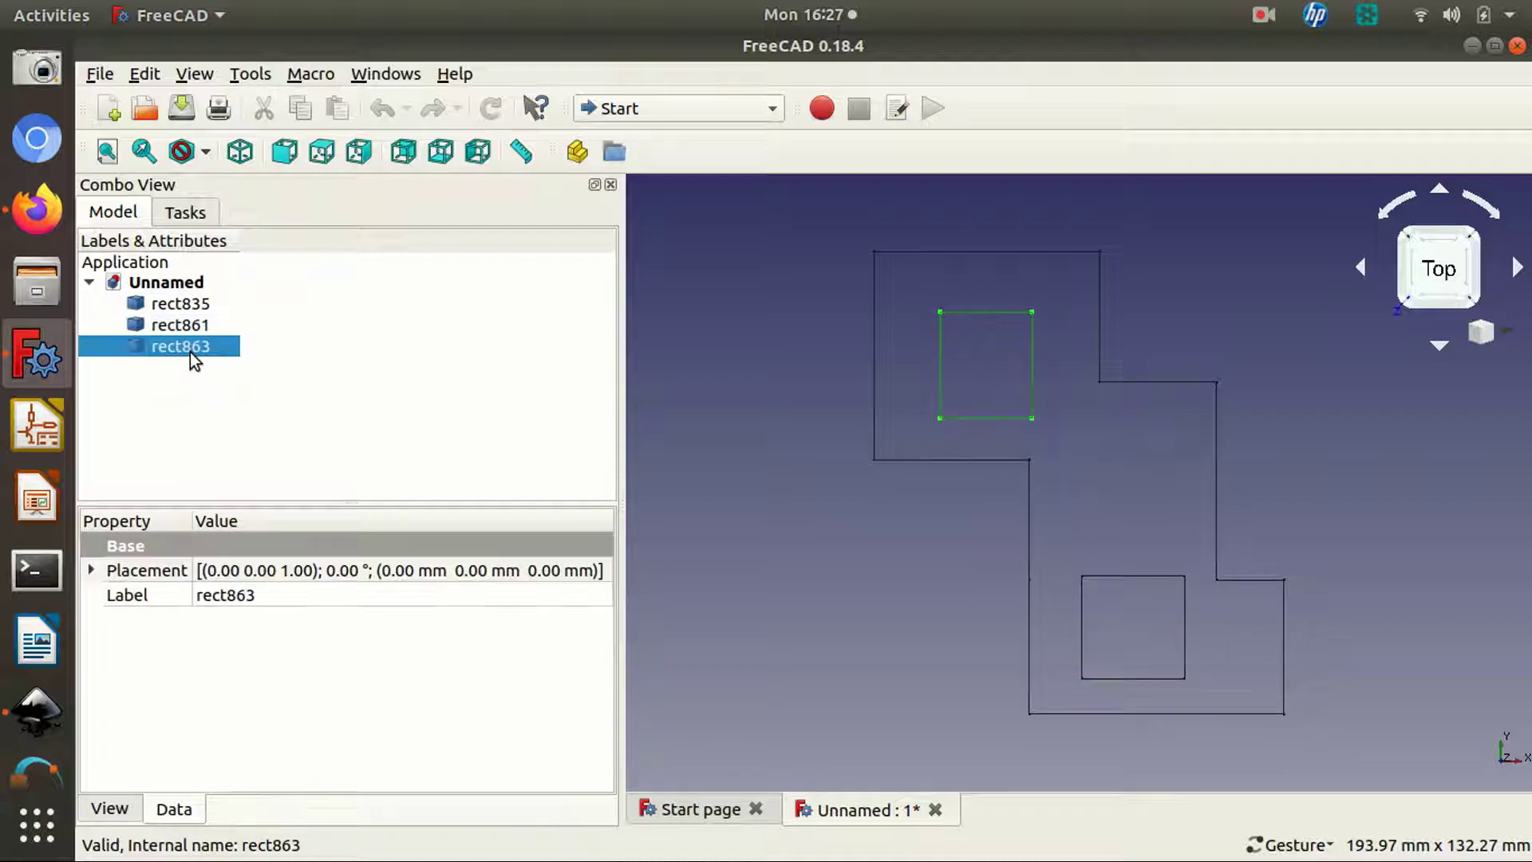
click(181, 309)
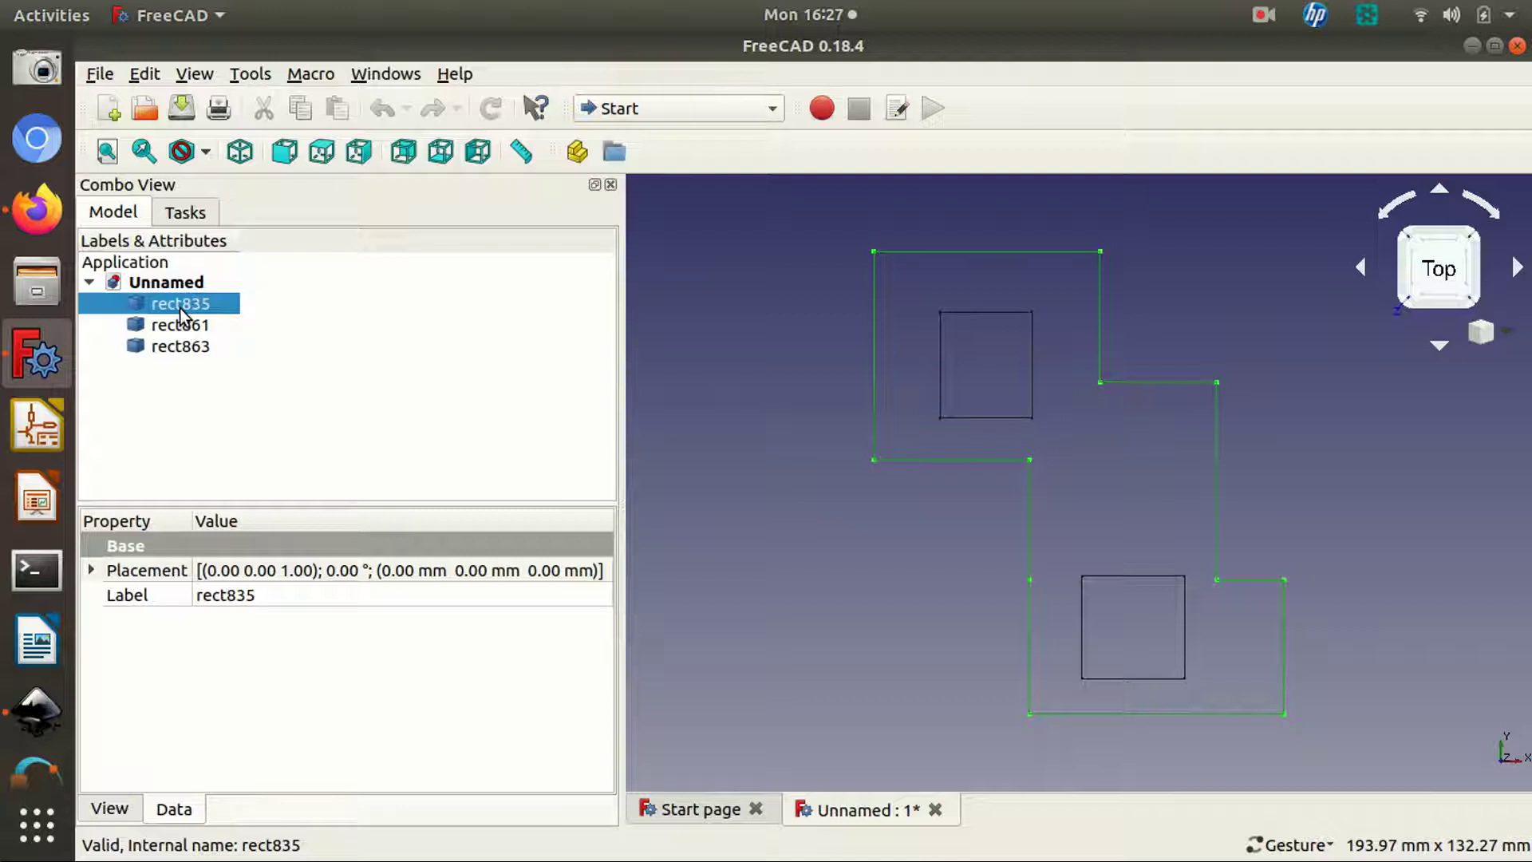
click(180, 326)
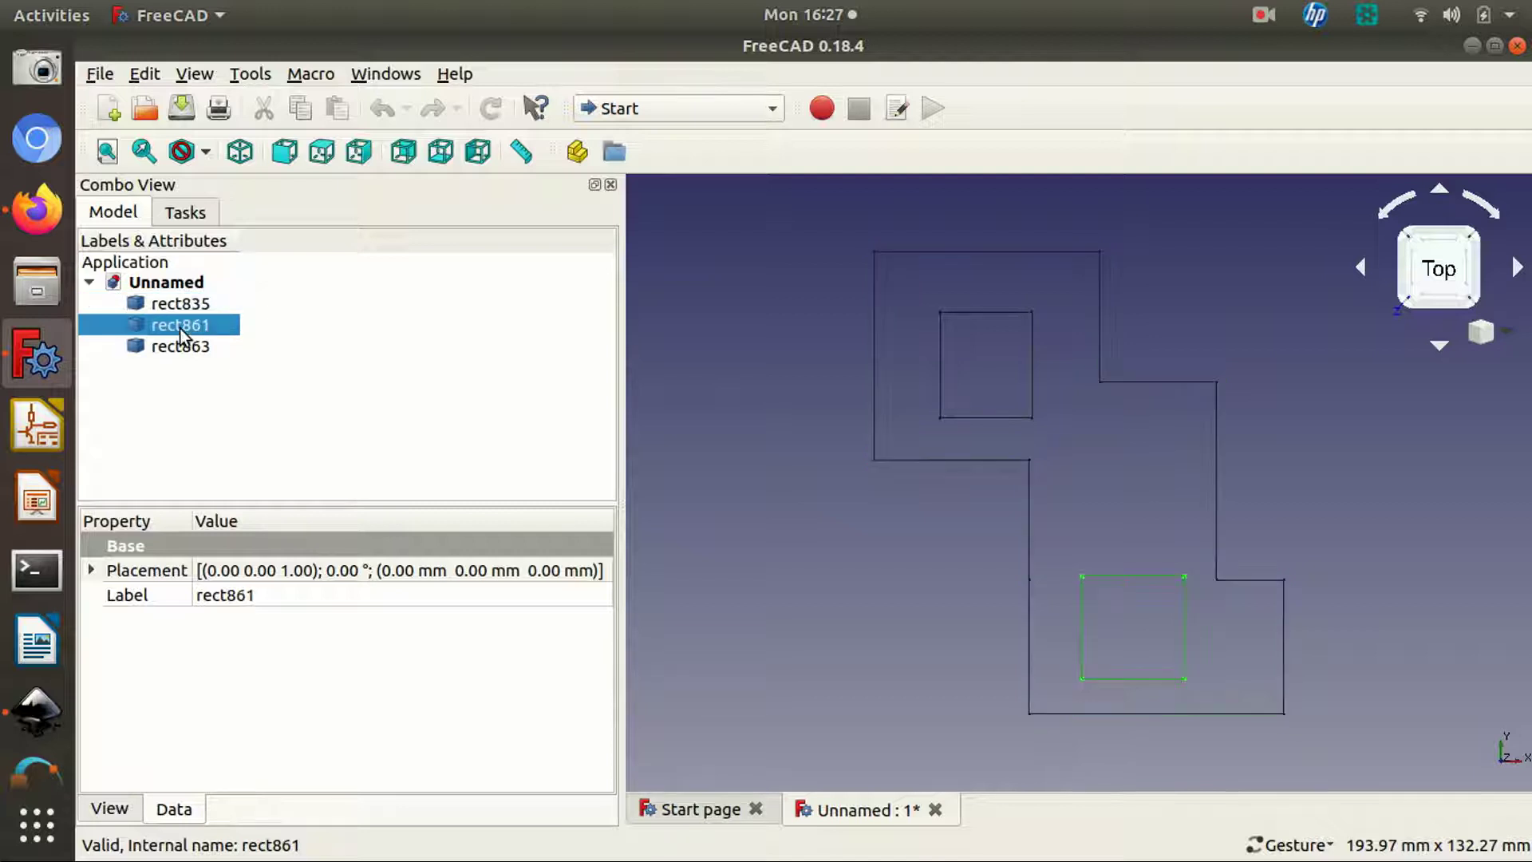
click(195, 351)
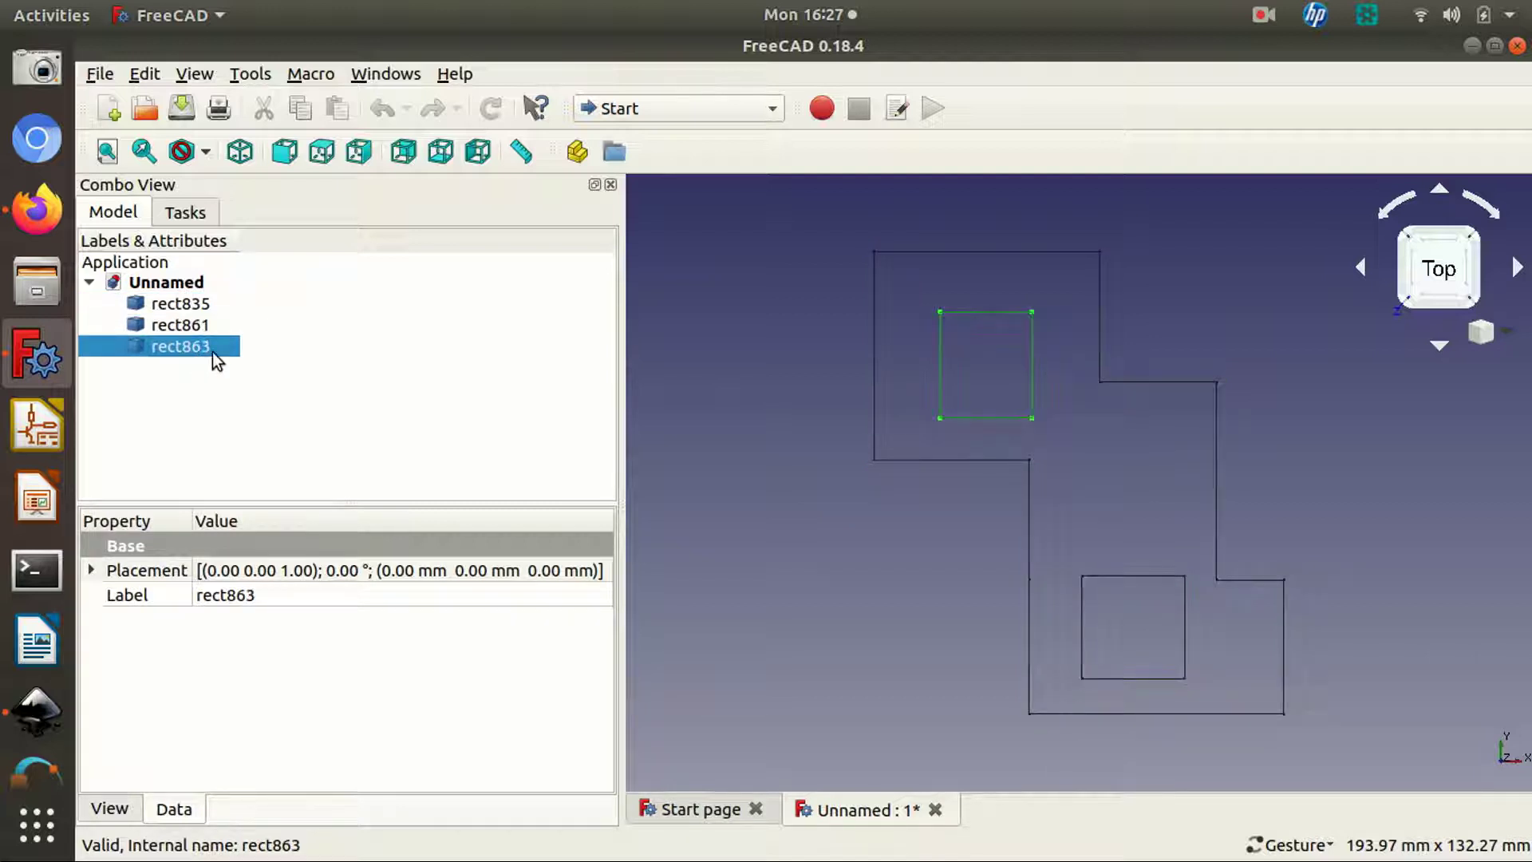
click(312, 364)
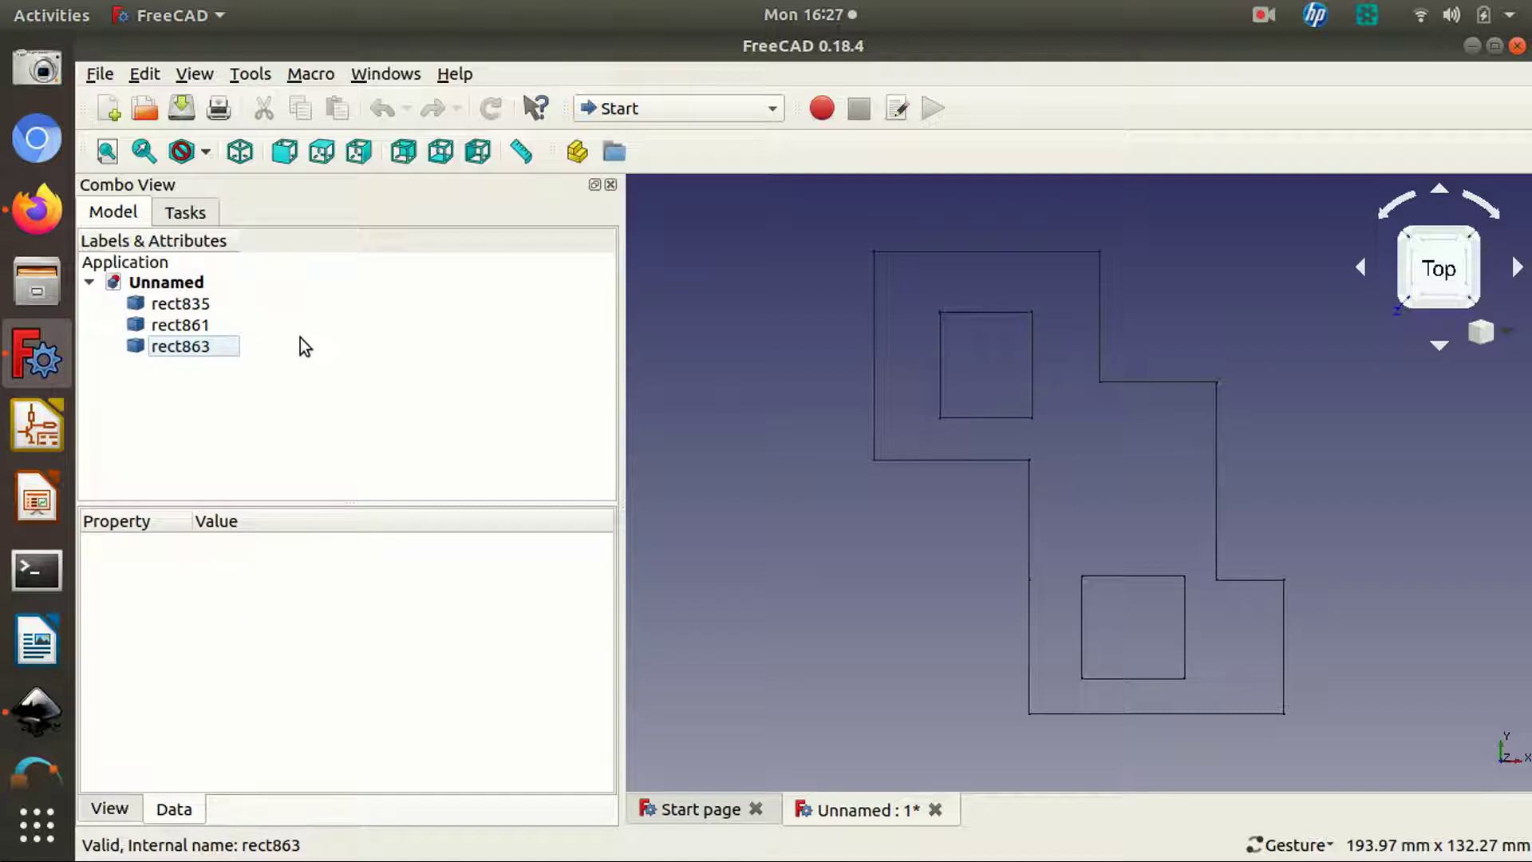
click(695, 111)
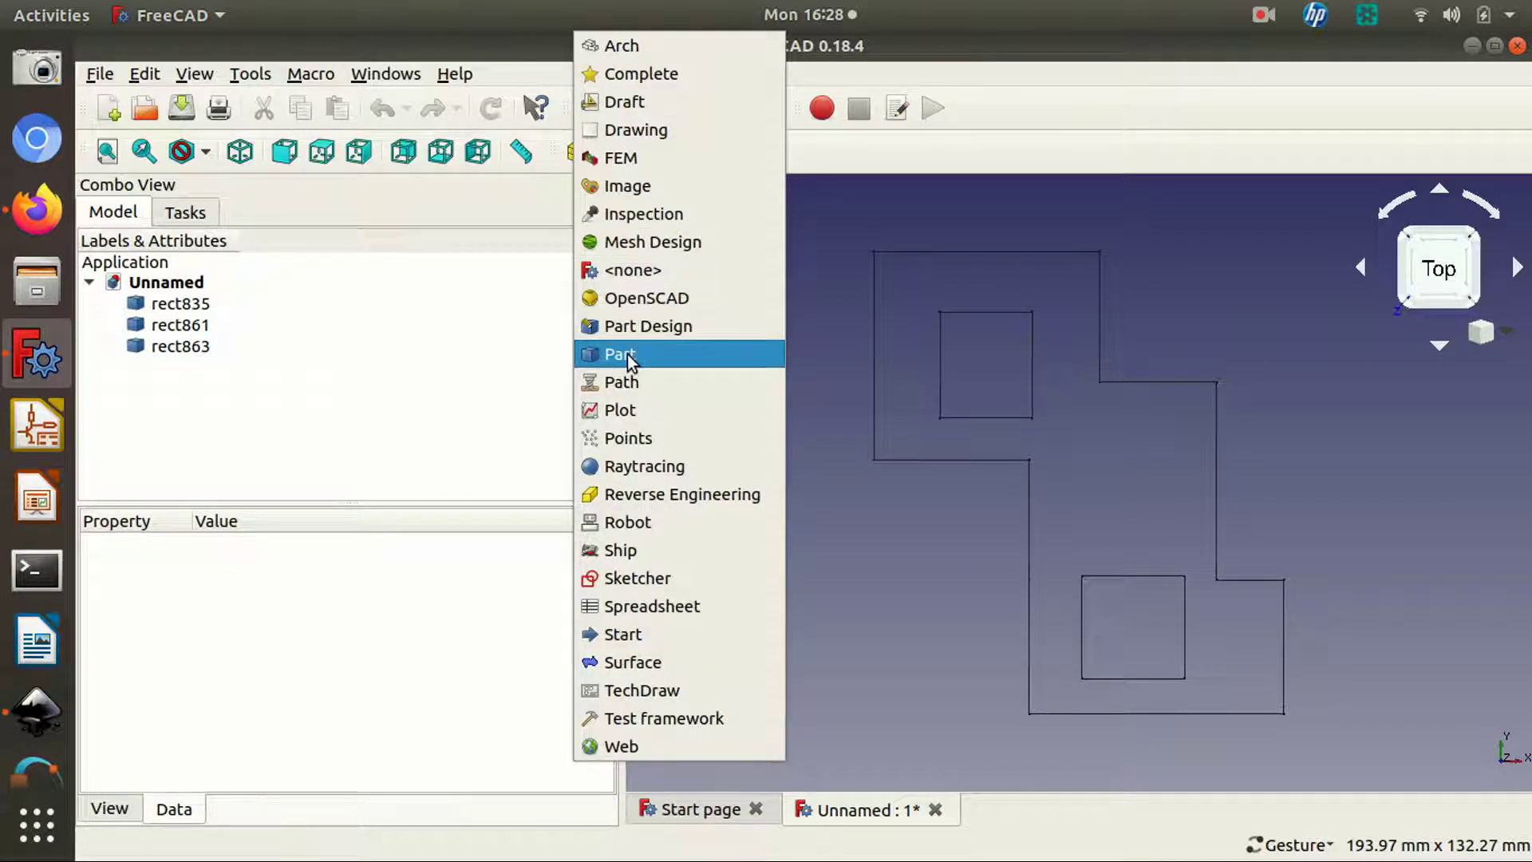
Switch to the Part workbench and select the stepped outline rect835 in the tree
click(976, 611)
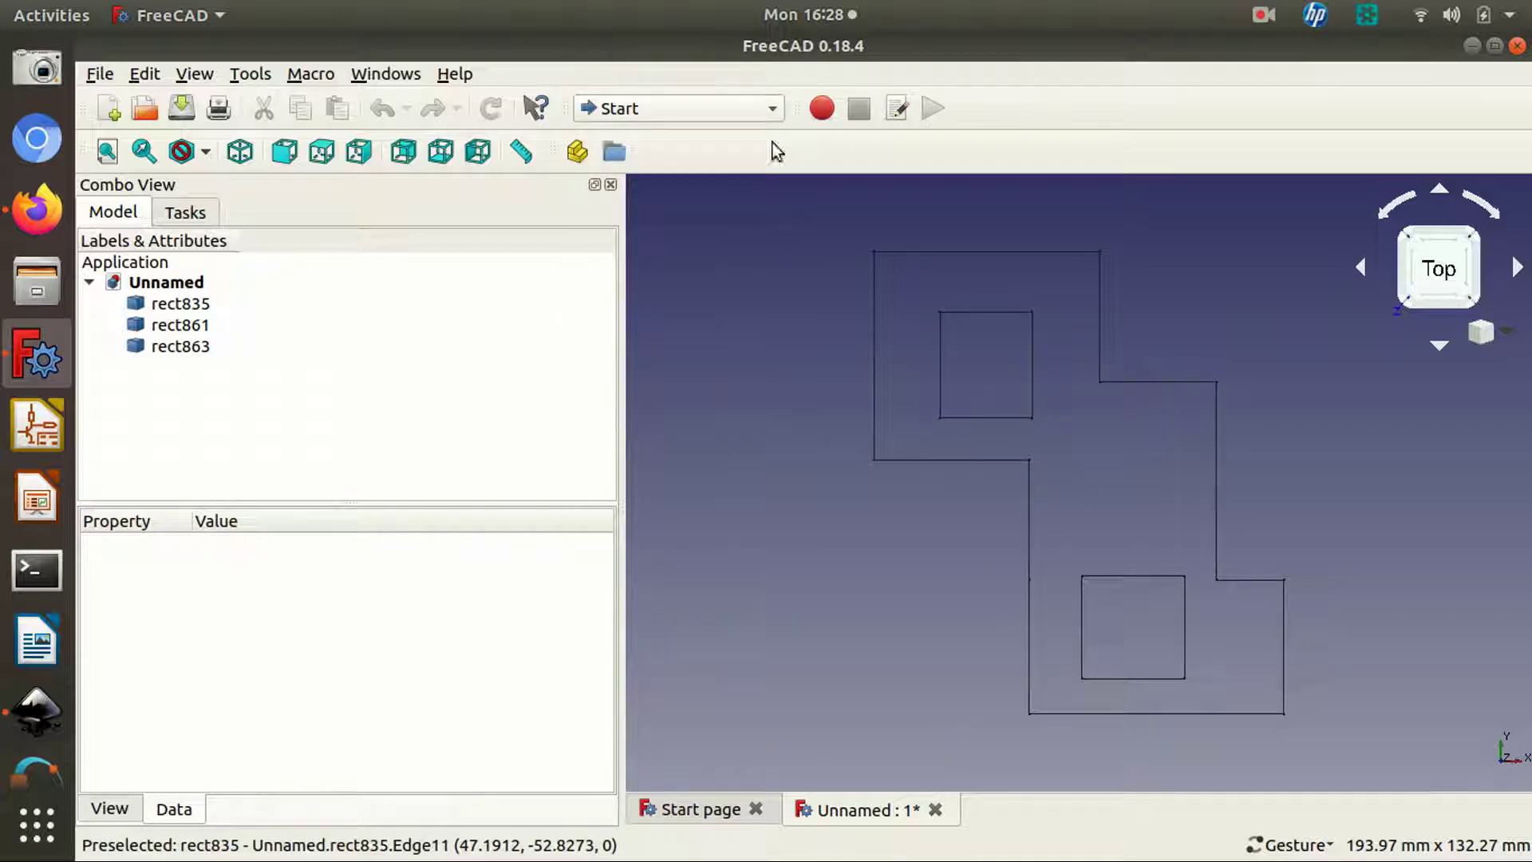
click(735, 102)
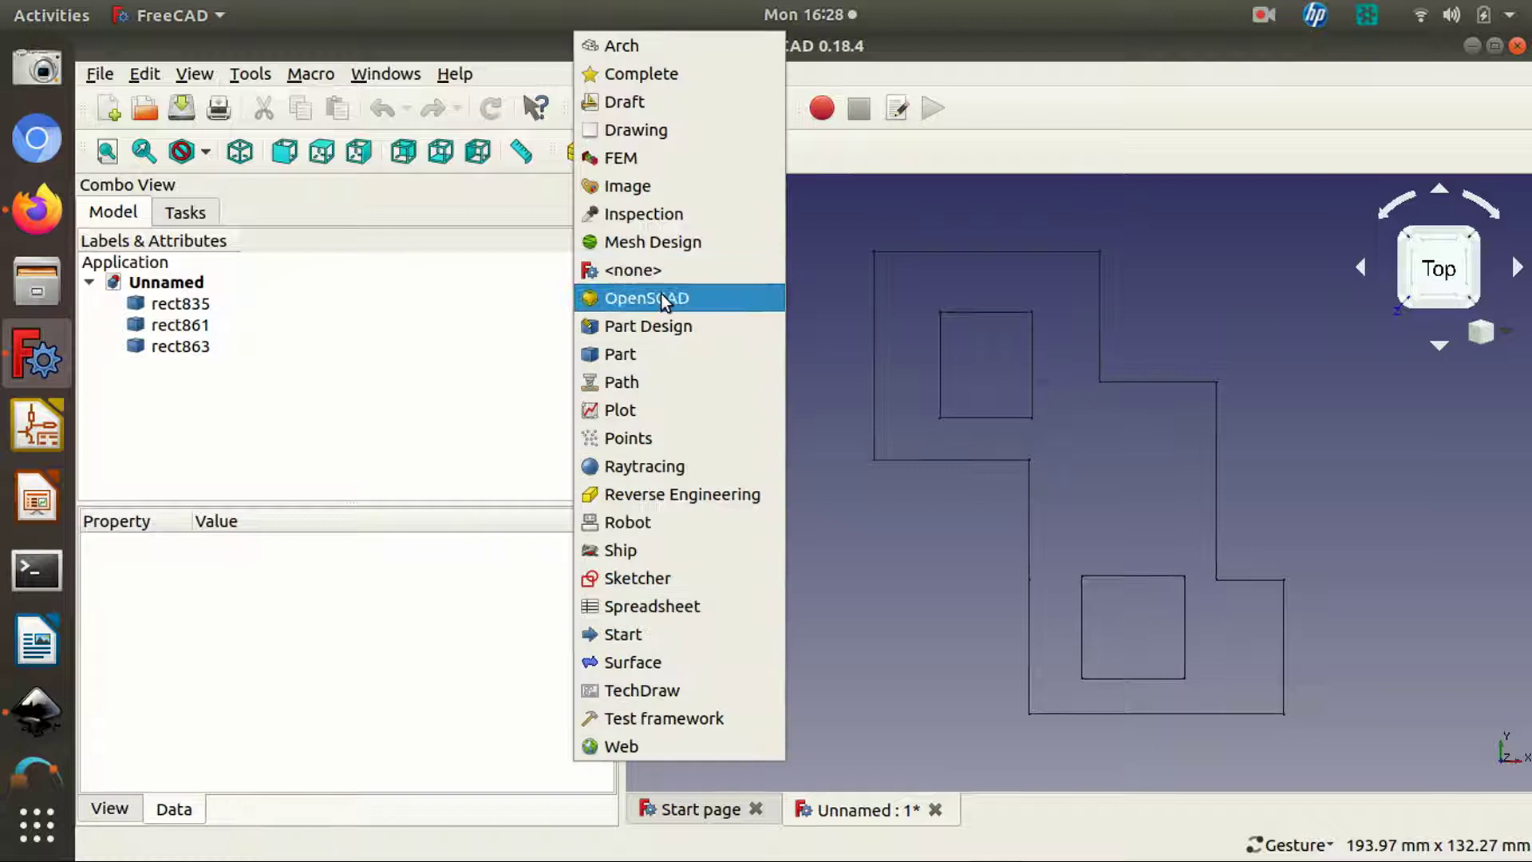
click(639, 362)
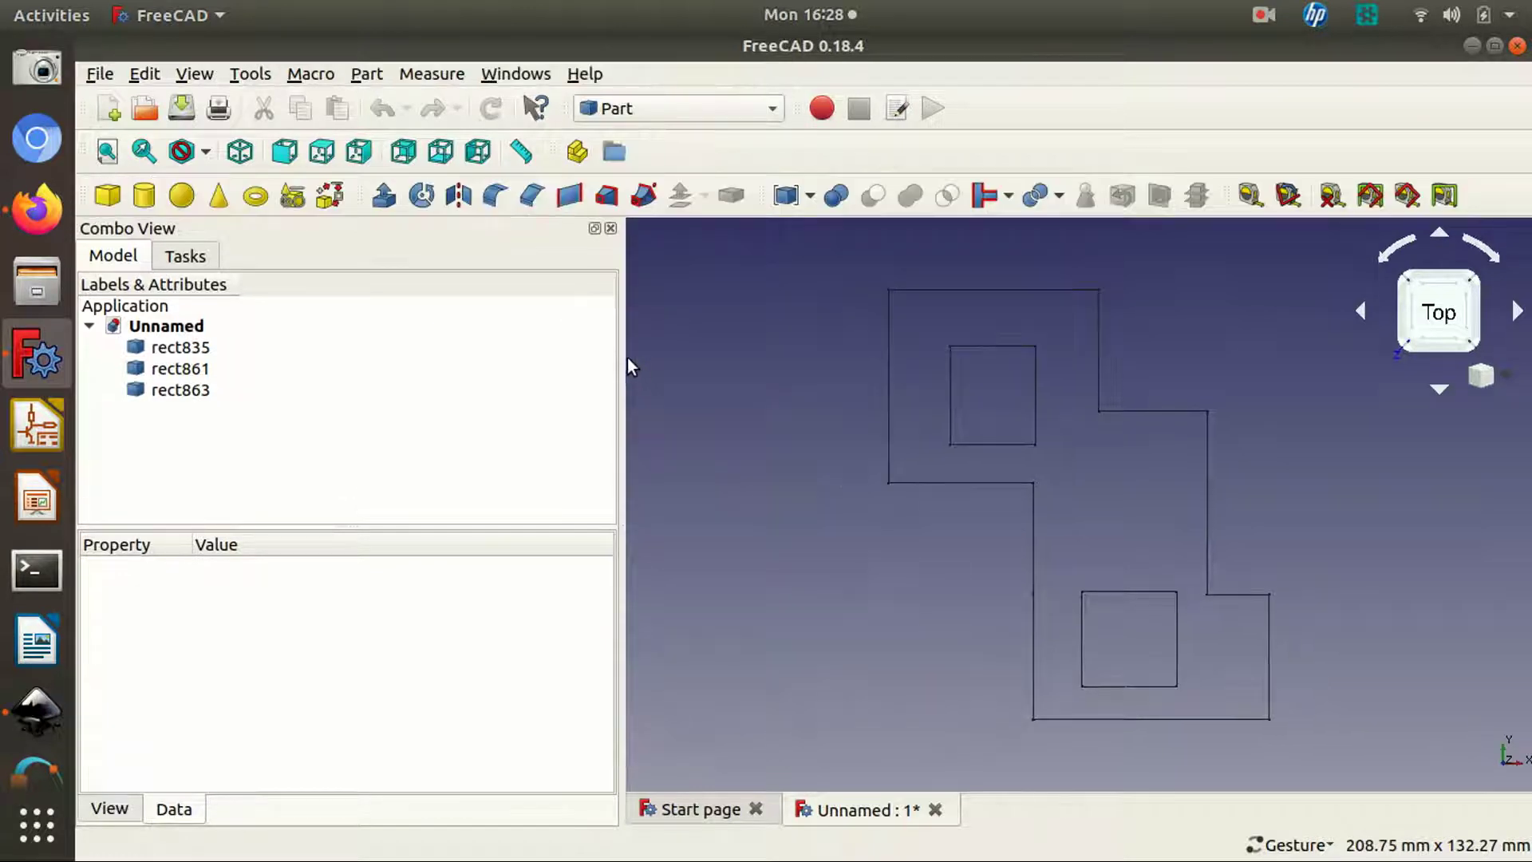
click(169, 389)
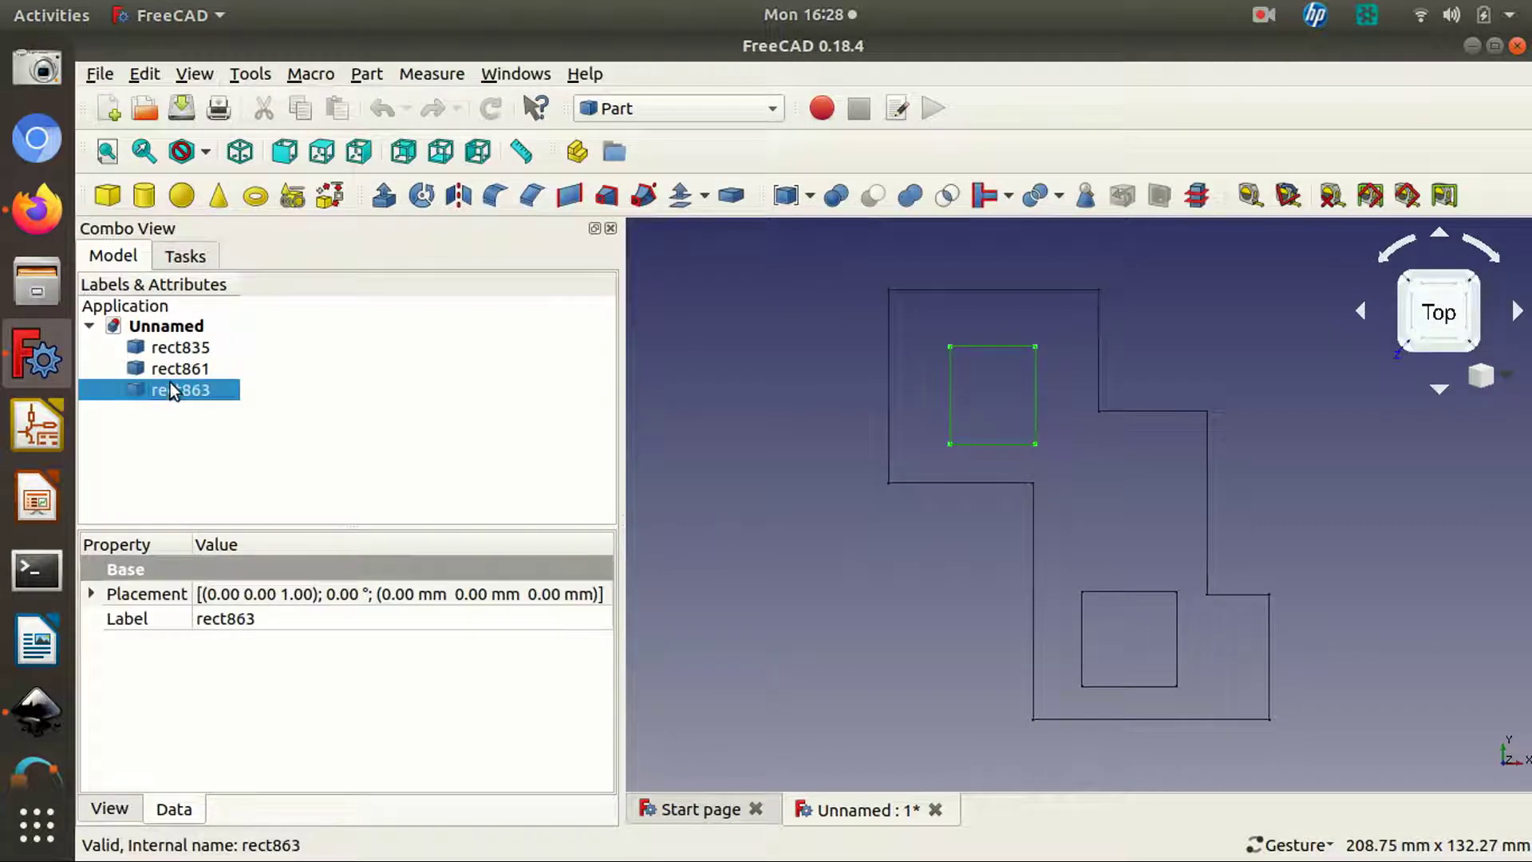
click(170, 348)
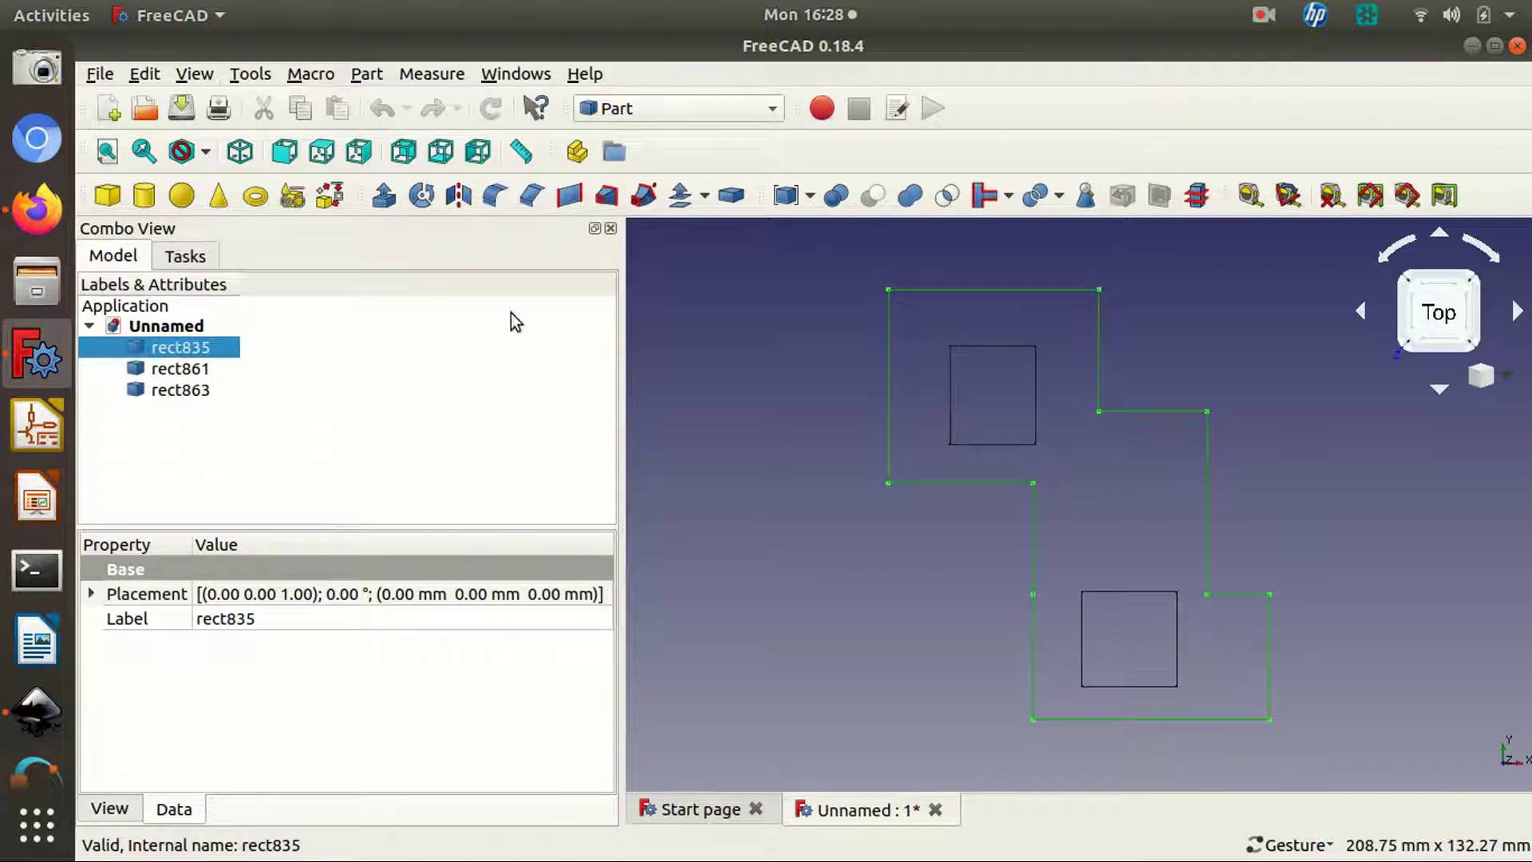
Extrude rect835 by 10 mm into a stepped solid, inspect it, and confirm
click(383, 197)
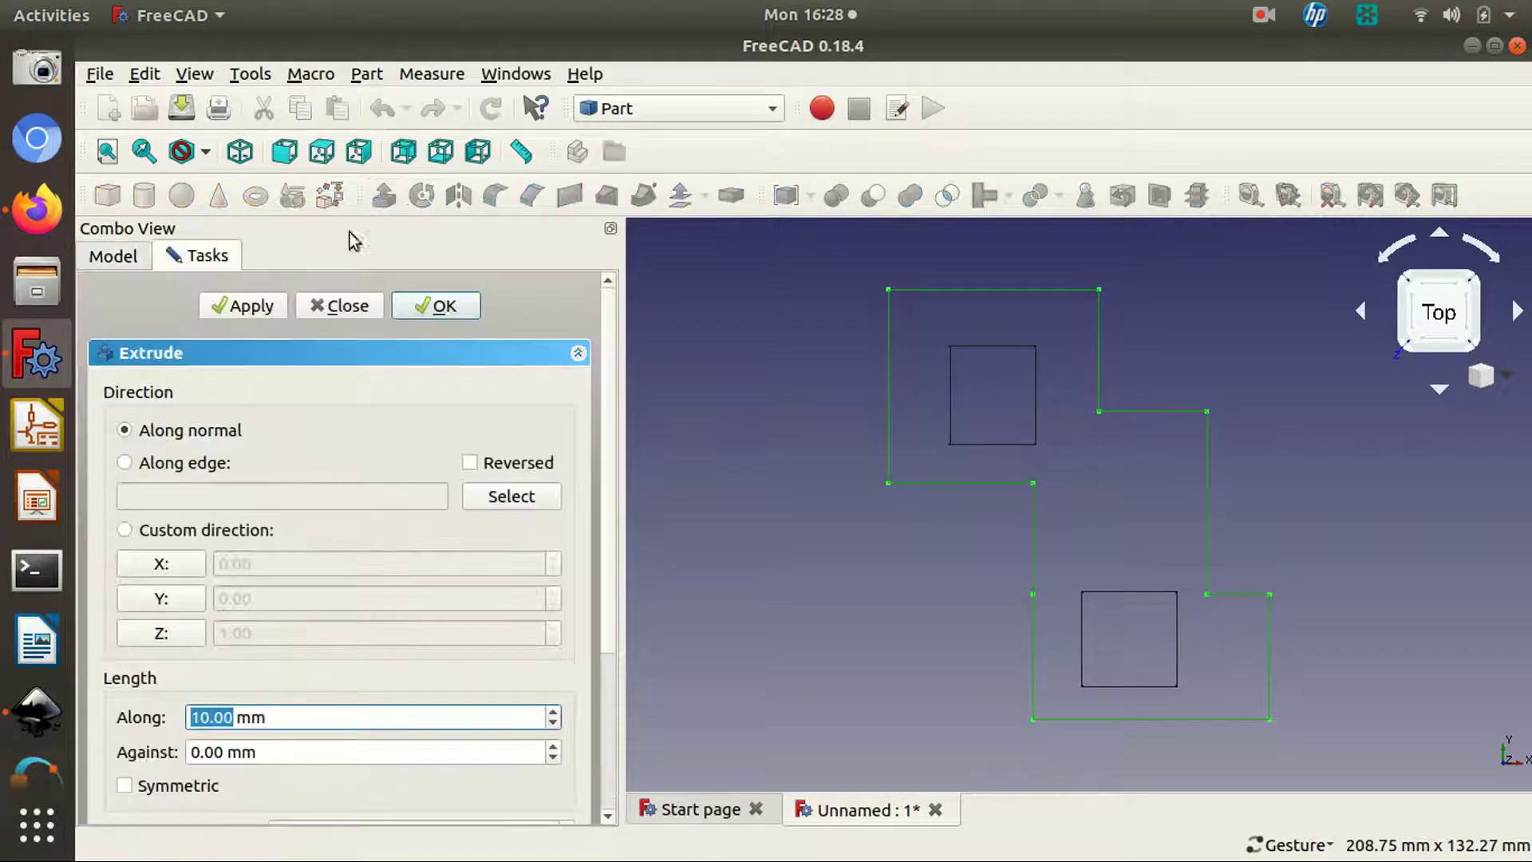
click(272, 304)
mouse_move(957, 447)
mouse_down()
mouse_move(1274, 443)
mouse_move(1040, 325)
mouse_move(1111, 554)
mouse_move(1313, 489)
mouse_move(1288, 337)
mouse_move(1217, 434)
mouse_move(820, 556)
mouse_move(845, 500)
mouse_move(1101, 424)
mouse_move(1271, 431)
mouse_move(1262, 530)
mouse_move(694, 410)
mouse_move(768, 480)
mouse_up()
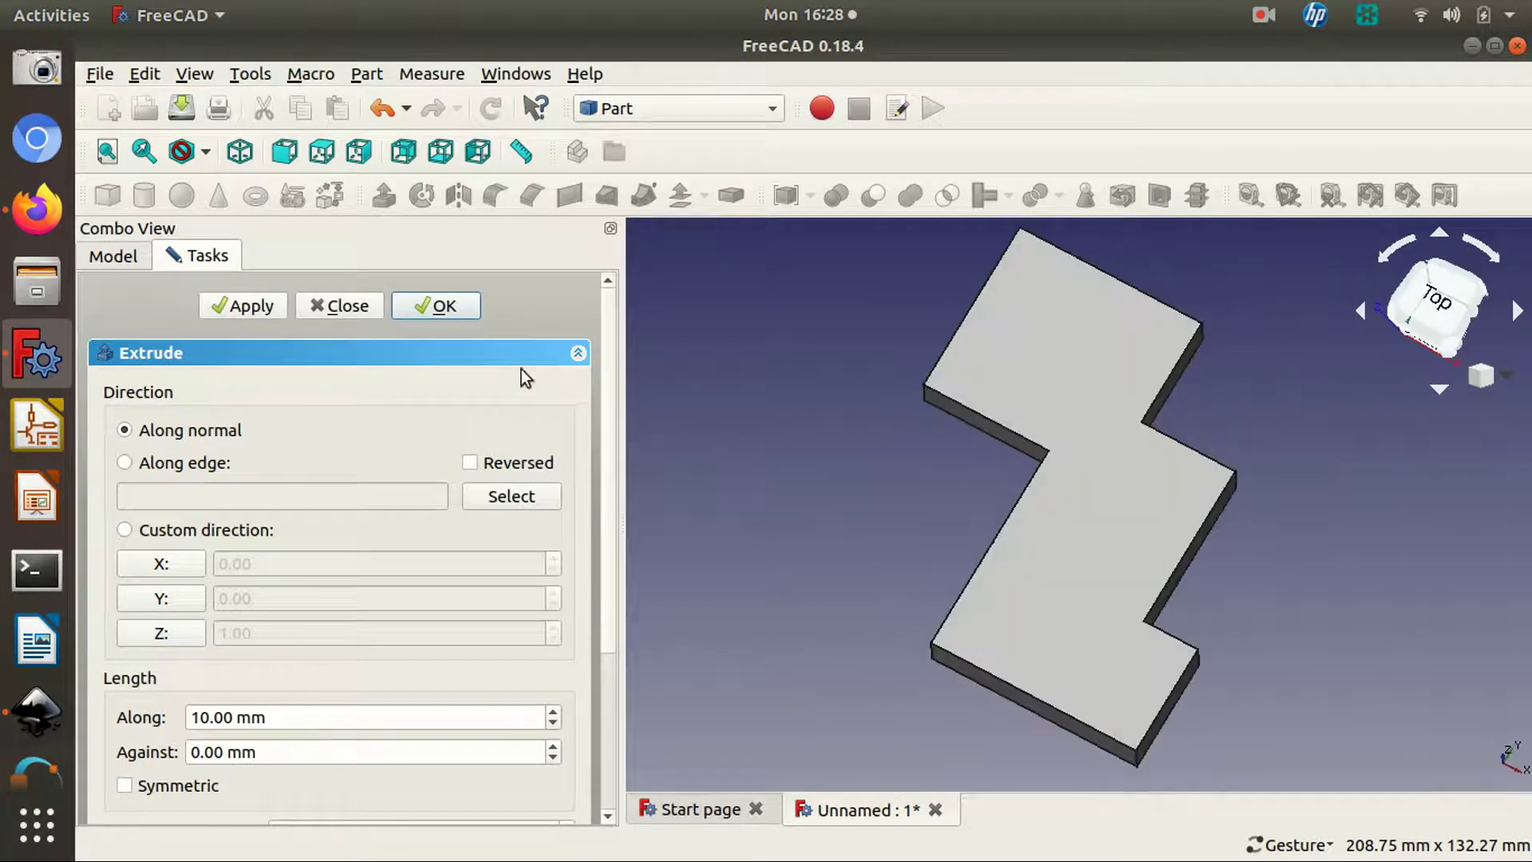
click(319, 309)
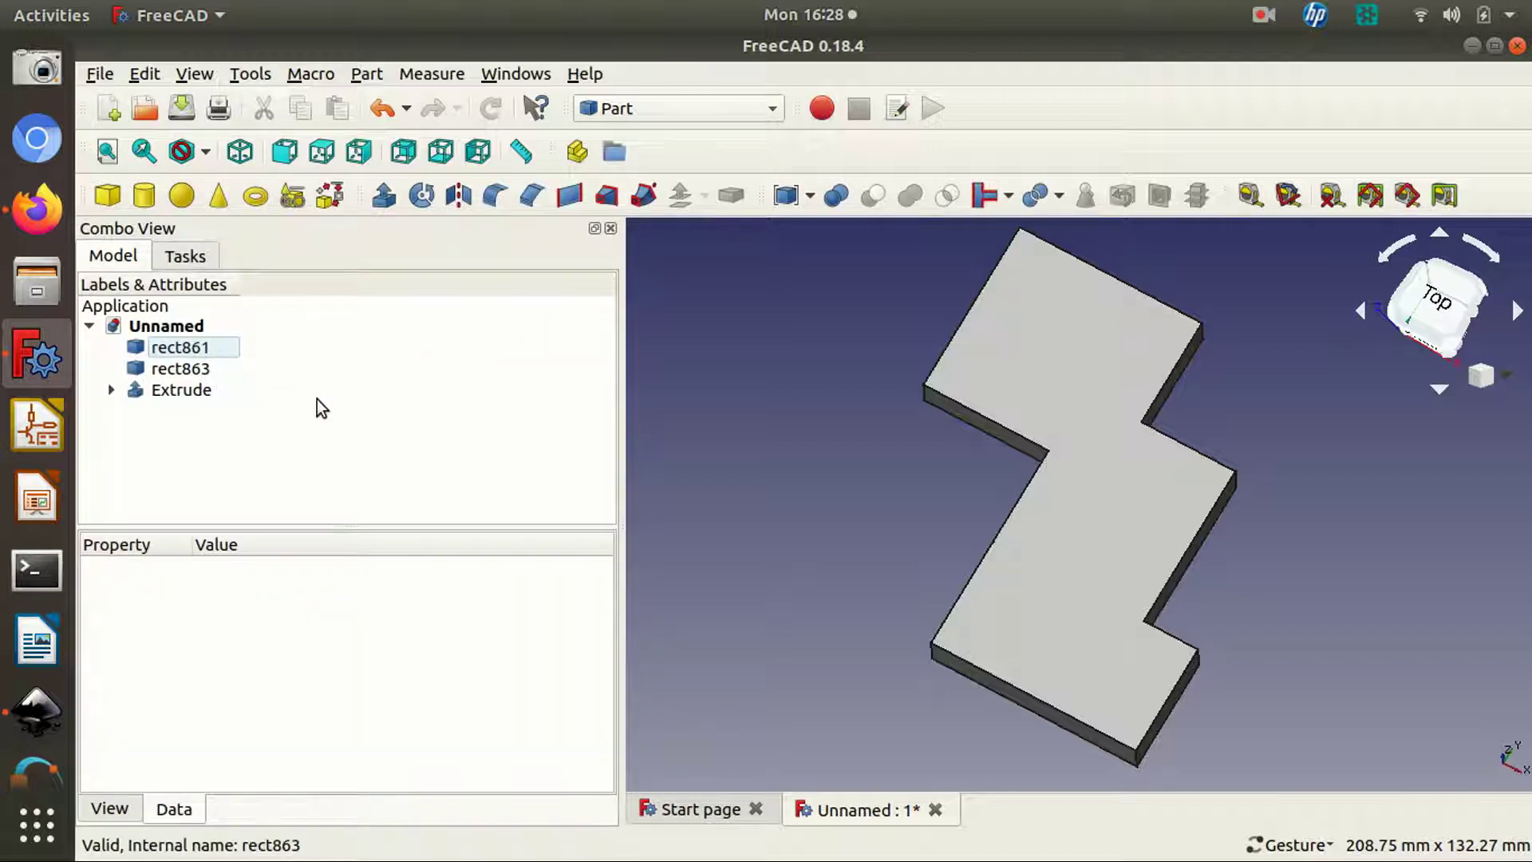
Undo the Extrude, then select rect835, rect863 and rect861 together in the tree
key(ctrl+z)
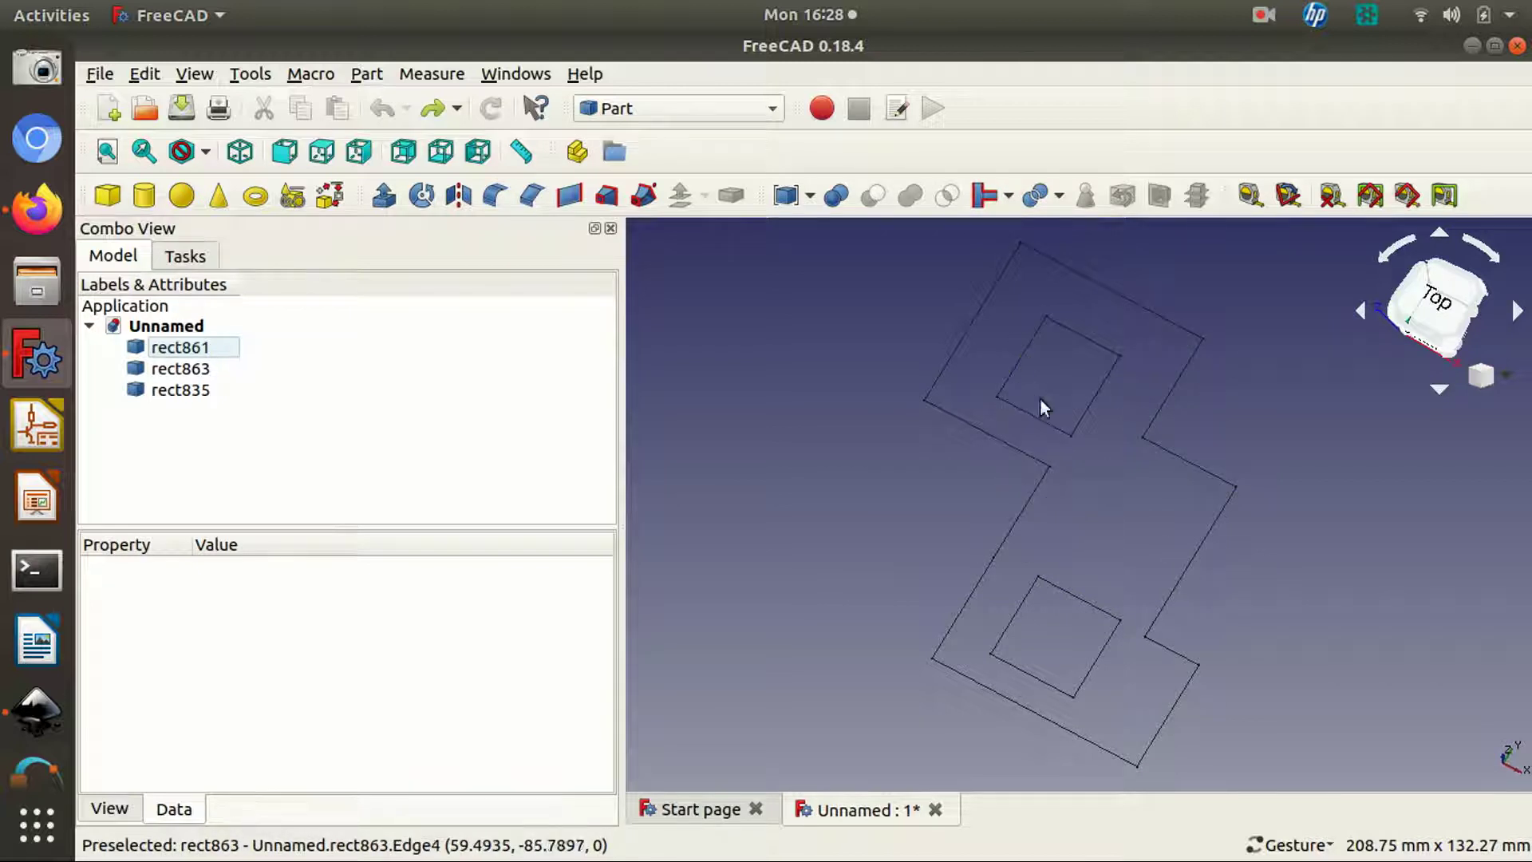
drag(804, 686, 875, 769)
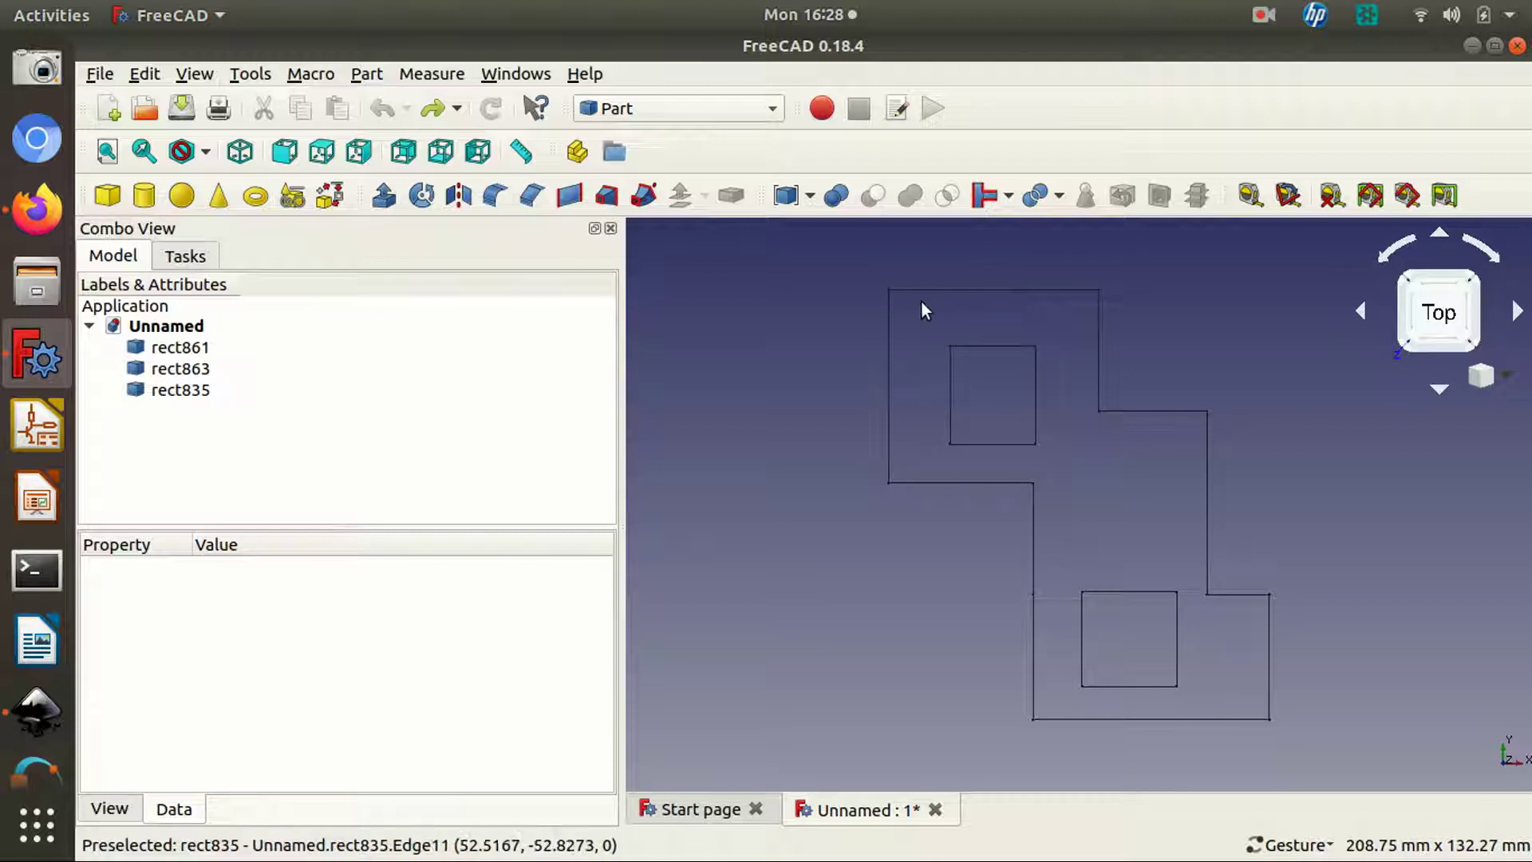
click(205, 386)
click(198, 367)
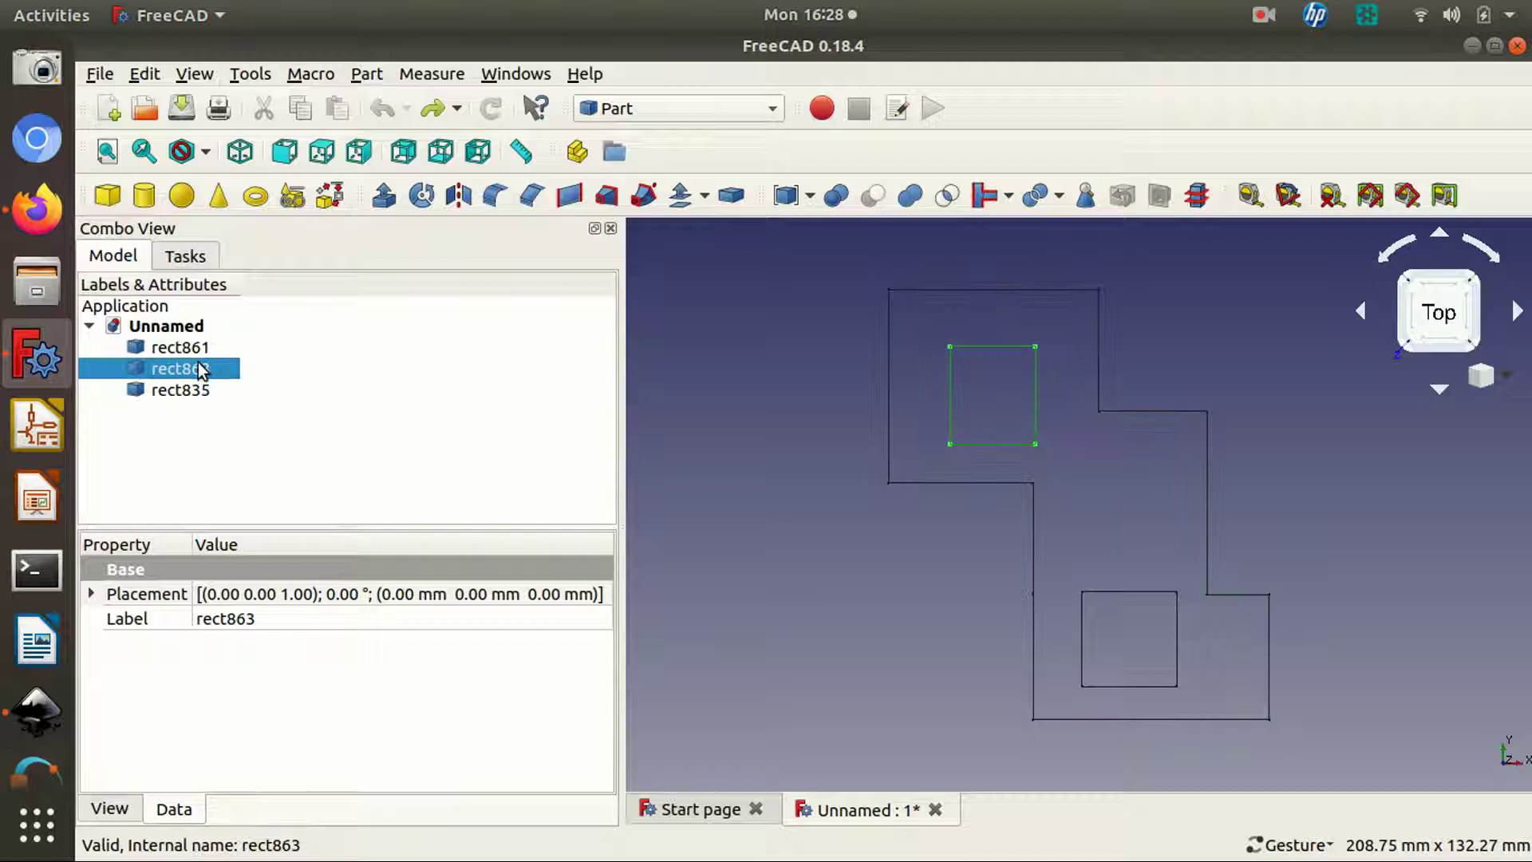
click(185, 347)
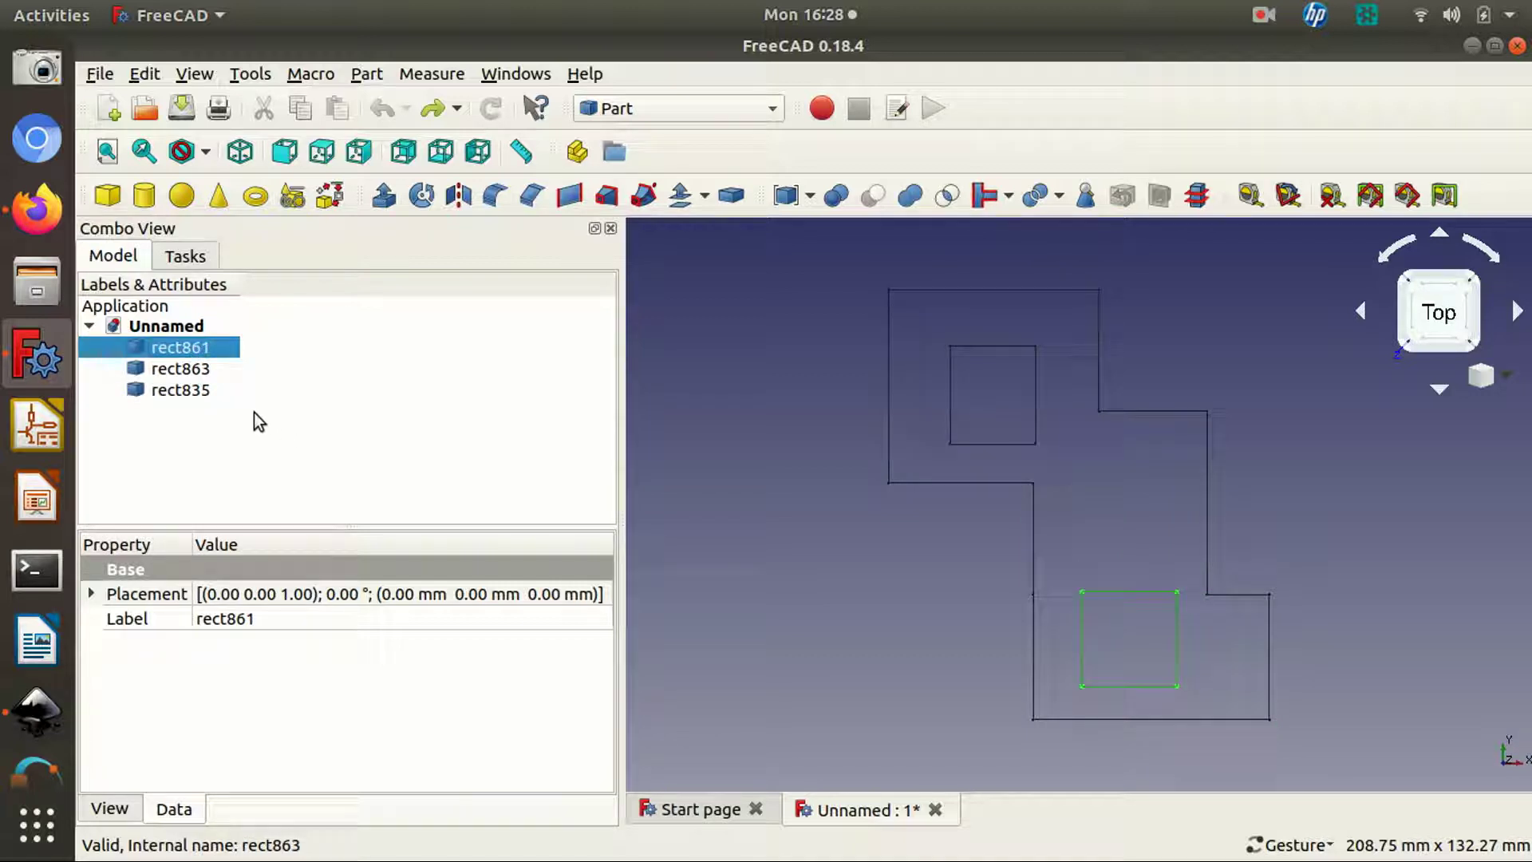
drag(254, 414, 120, 307)
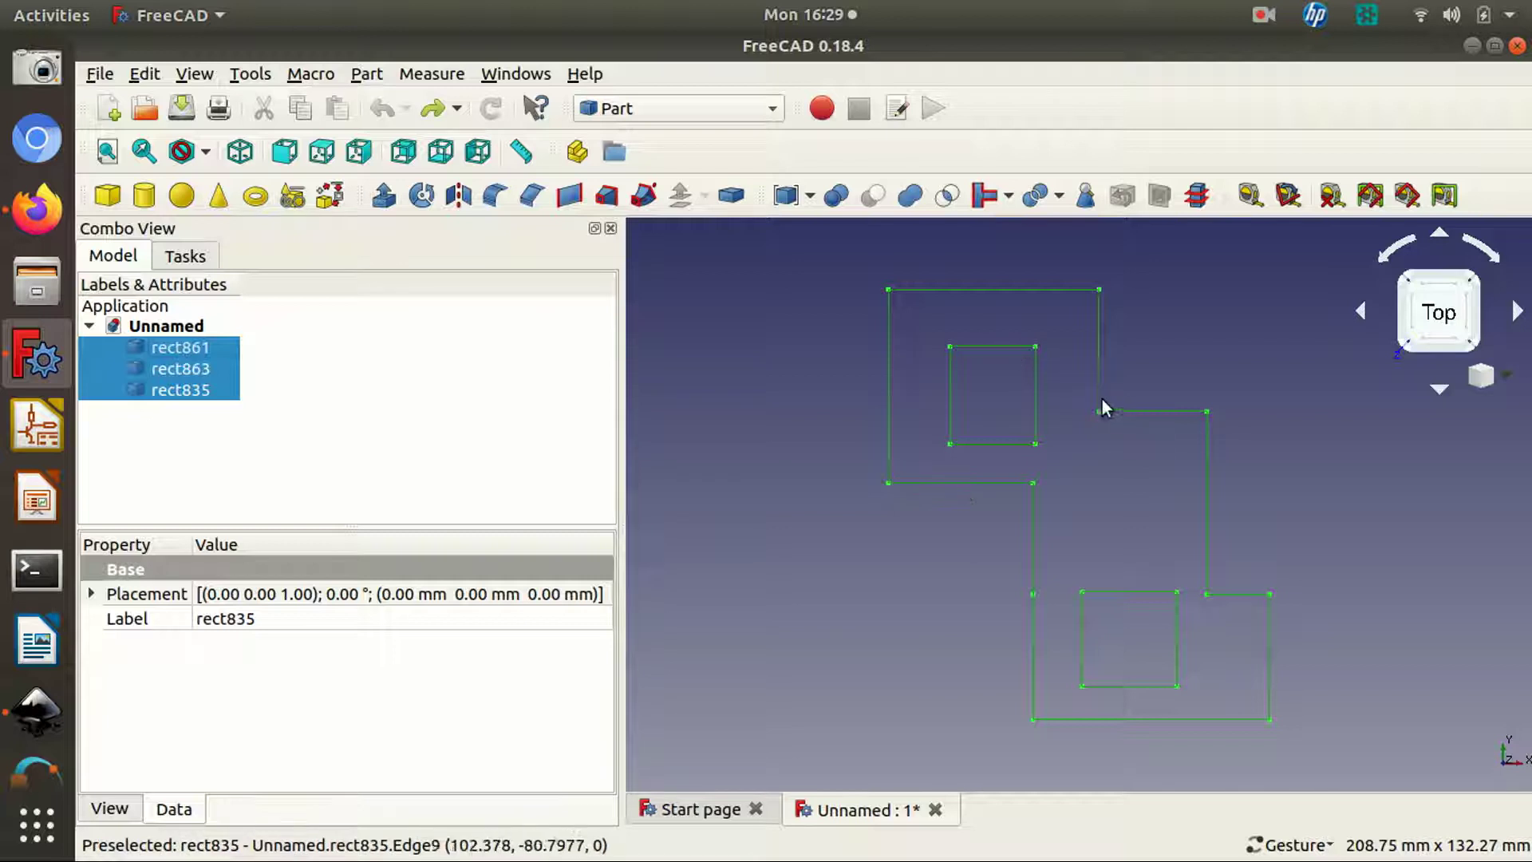
Switch to the Draft workbench and convert the three rectangles into sketches with Draft2Sketch
click(773, 109)
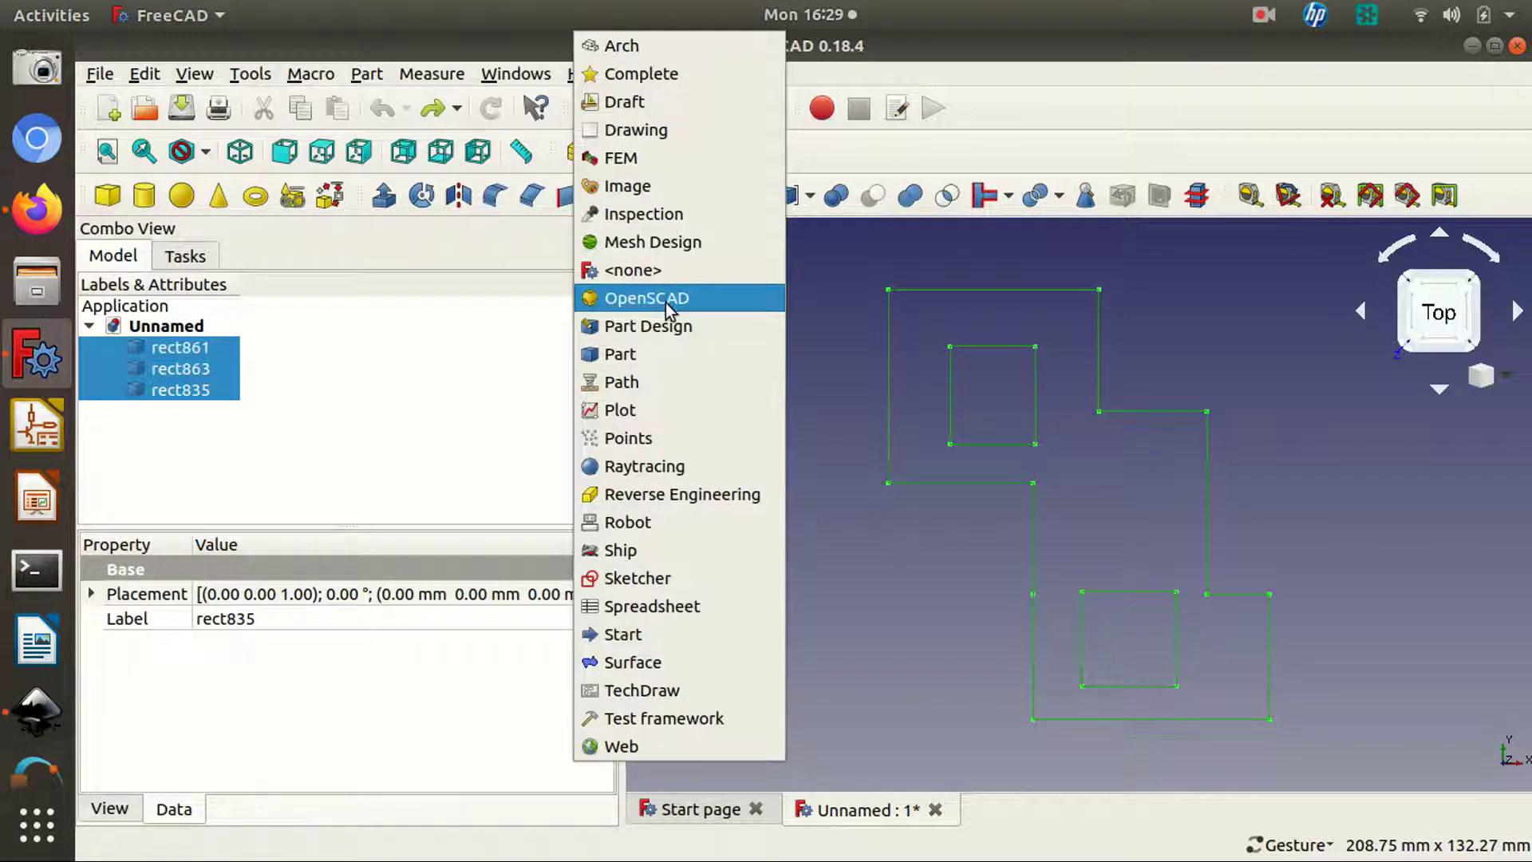
click(653, 111)
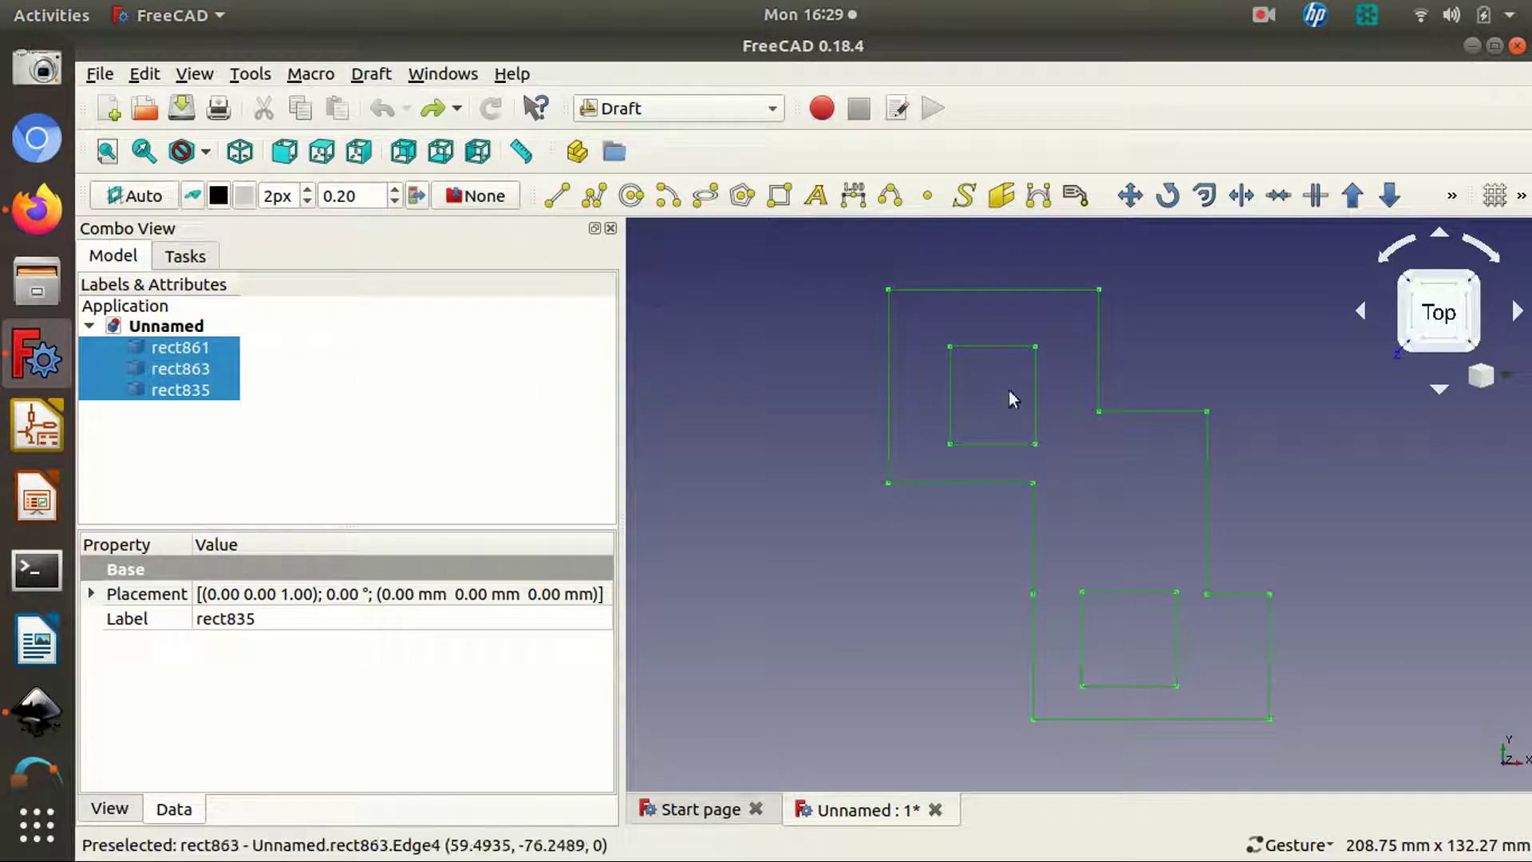
click(1452, 196)
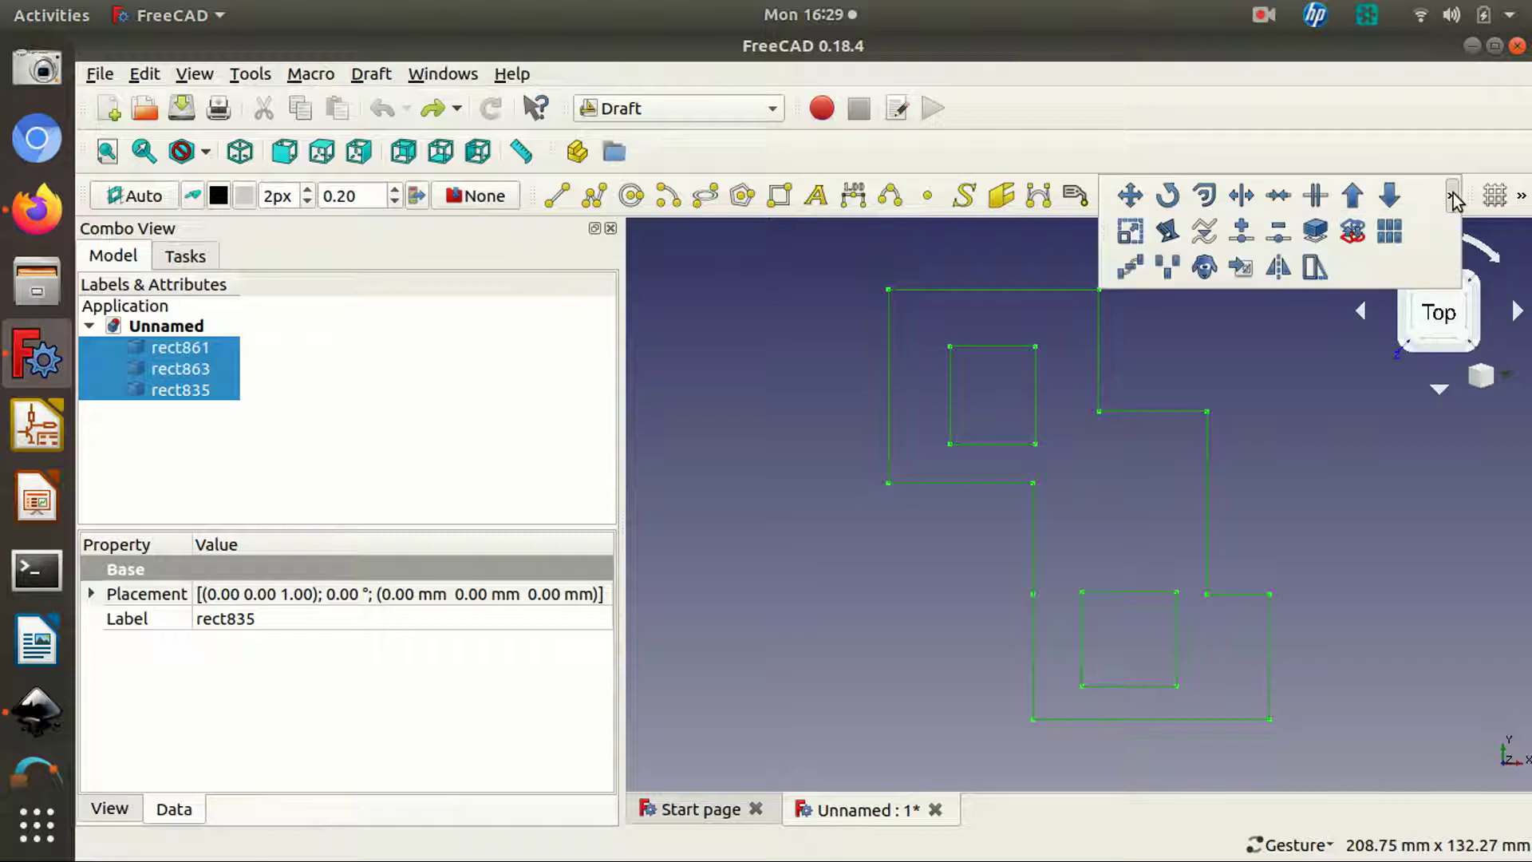
click(1354, 244)
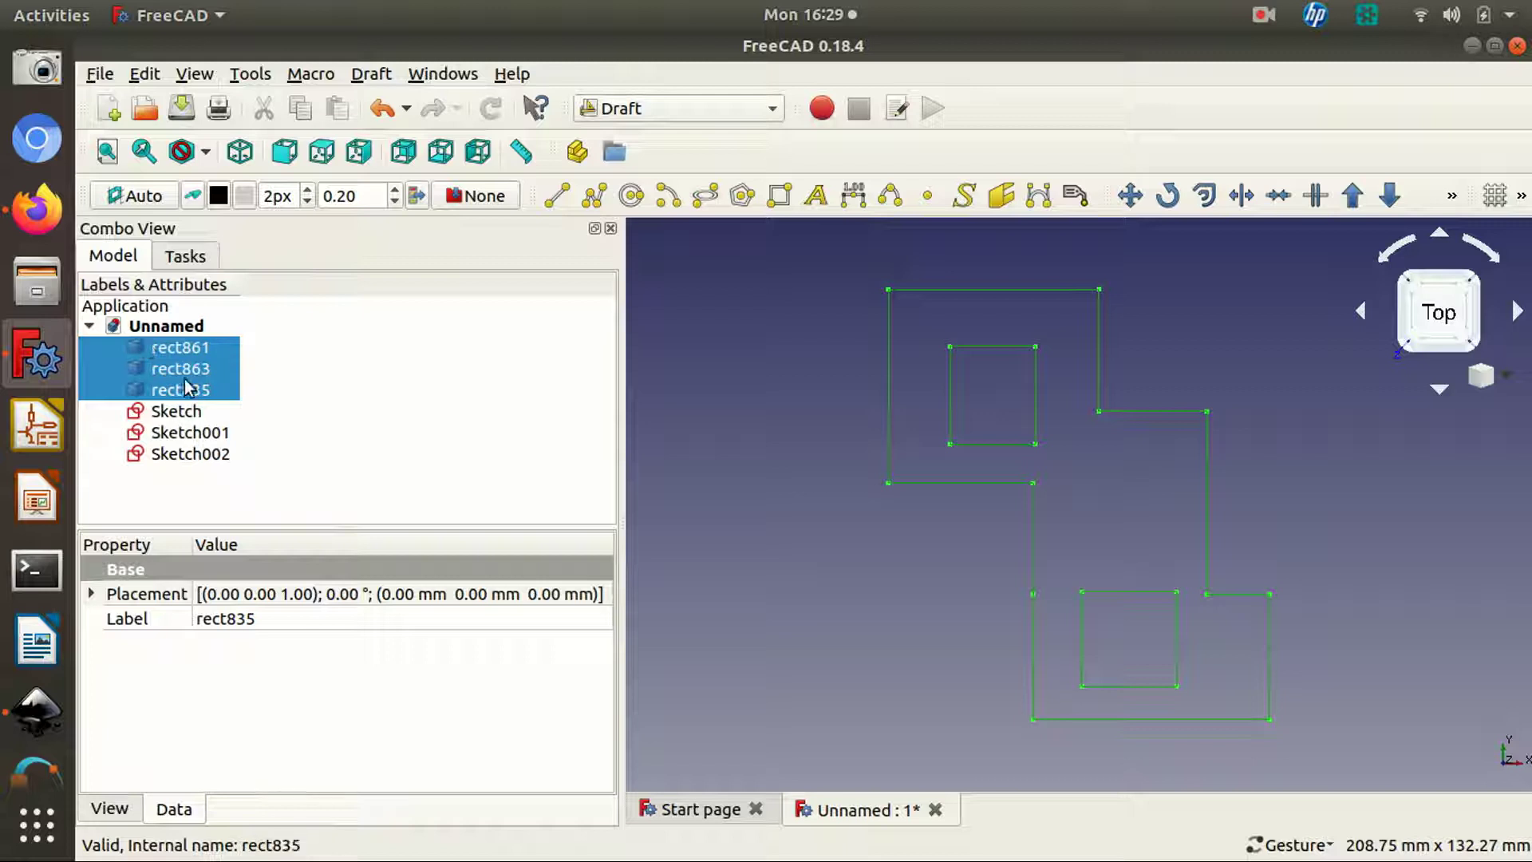
Hide the imported rect objects so only the new sketches stay visible
click(169, 411)
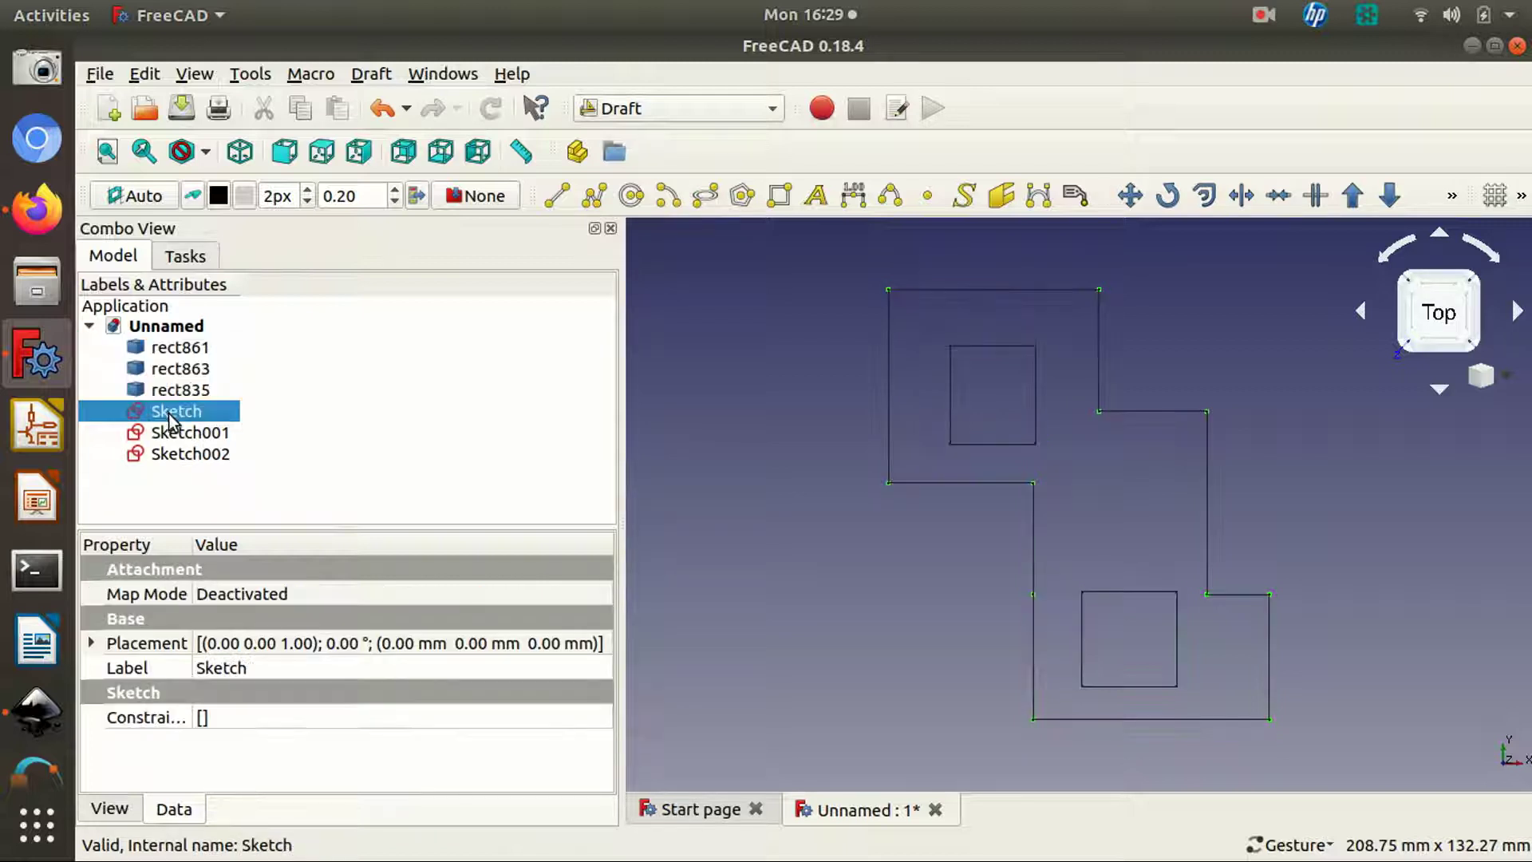
click(177, 433)
click(181, 454)
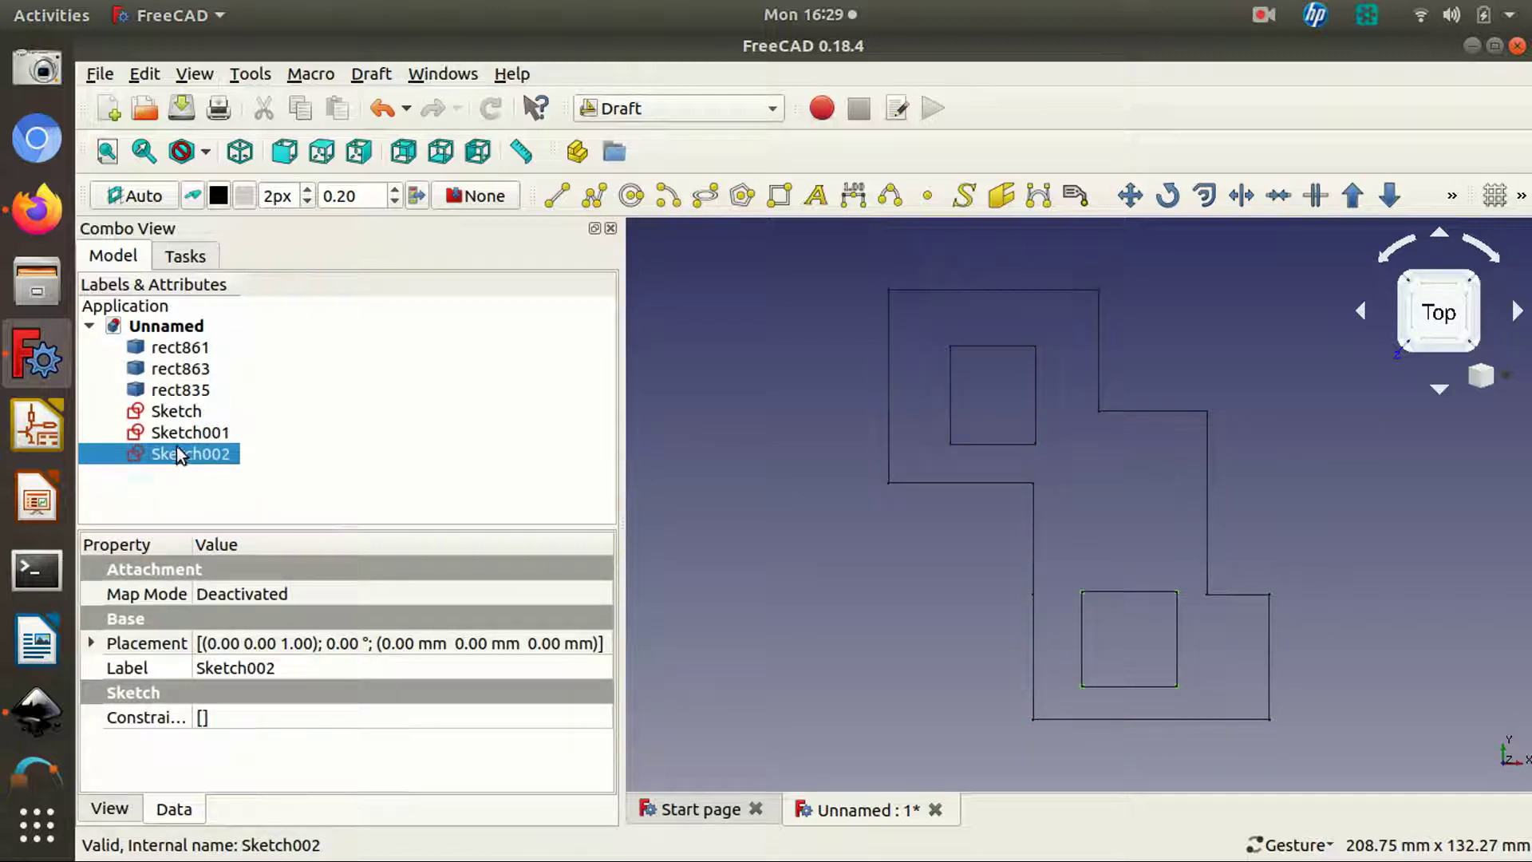
click(178, 346)
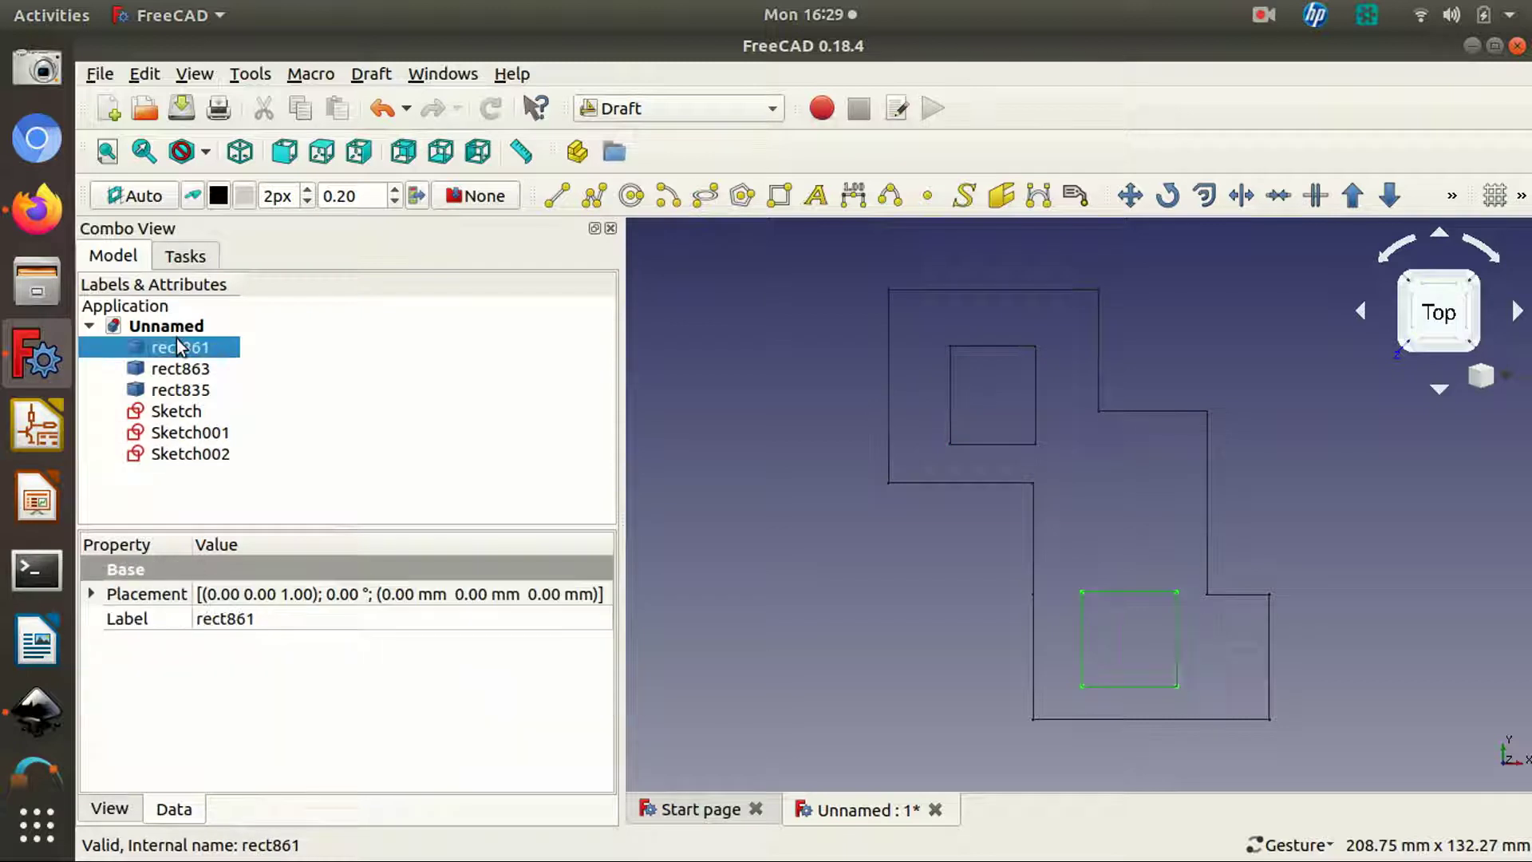
click(174, 367)
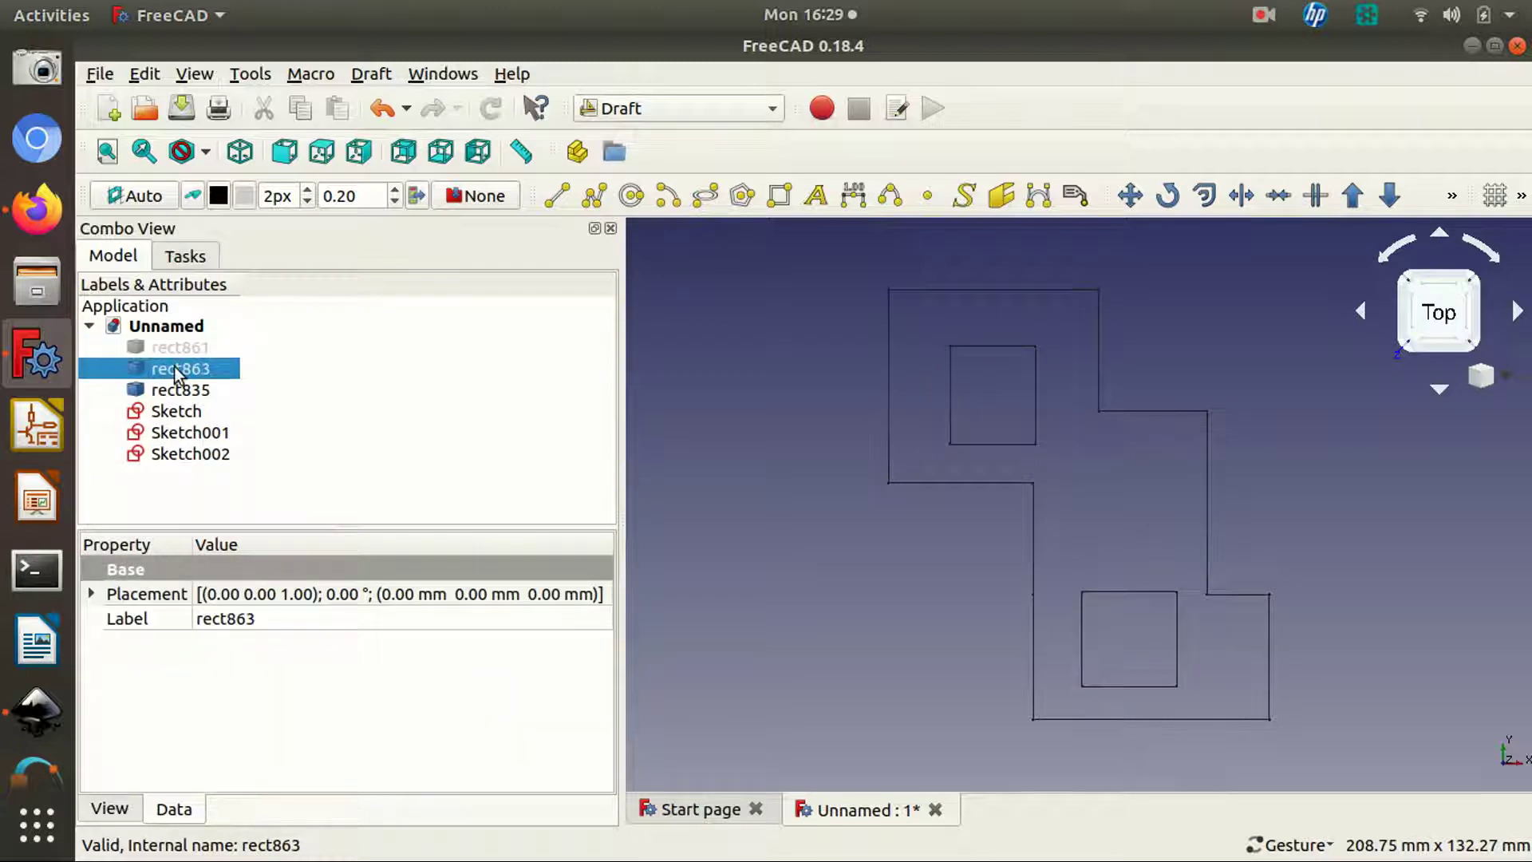
key(space)
click(171, 390)
key(space)
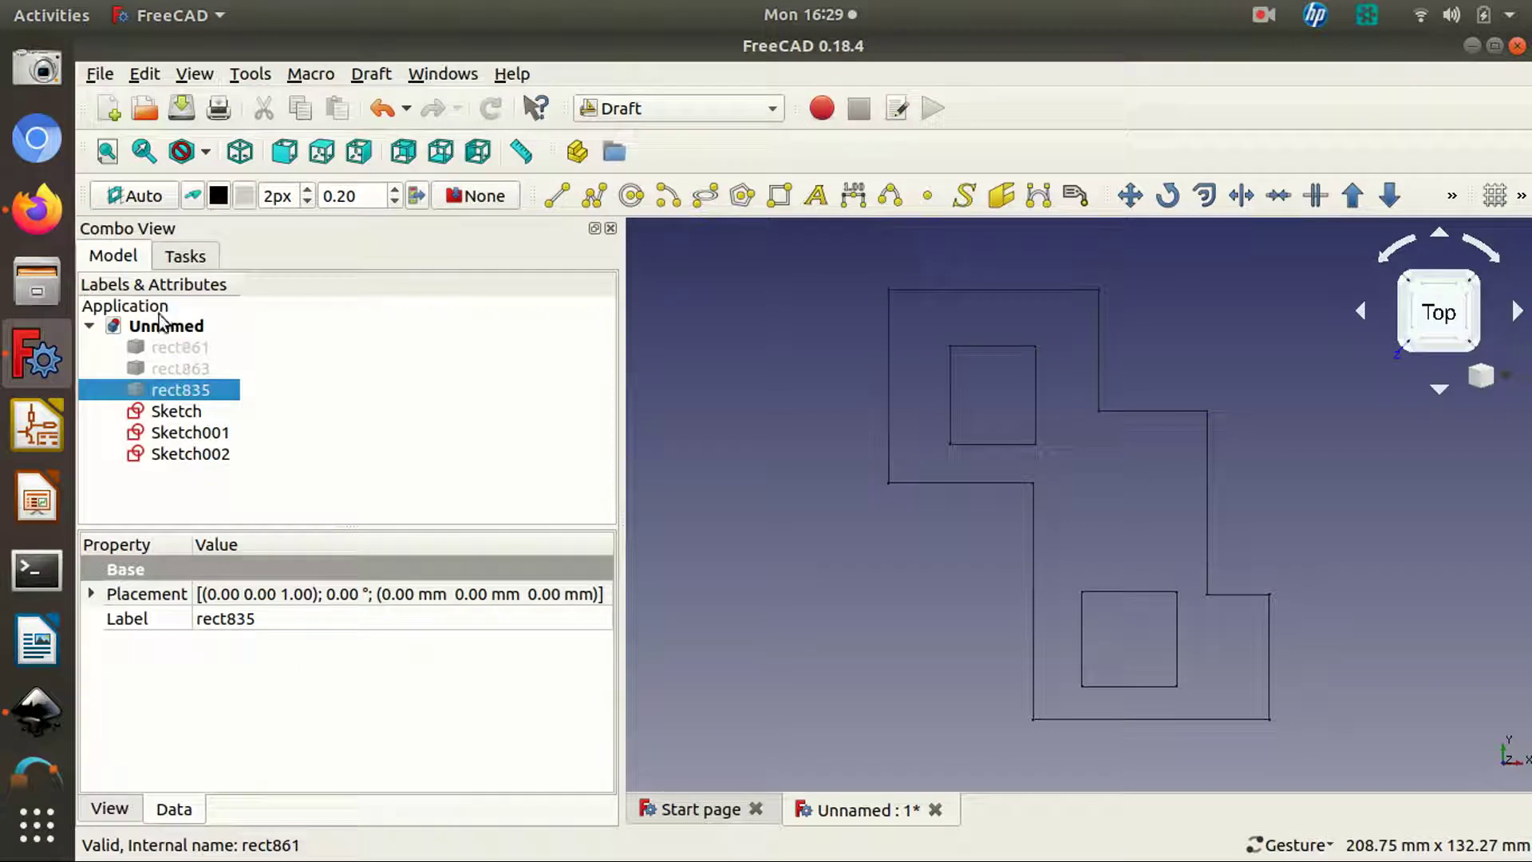
Check each sketch, then select Sketch, Sketch001 and Sketch002 together
click(220, 411)
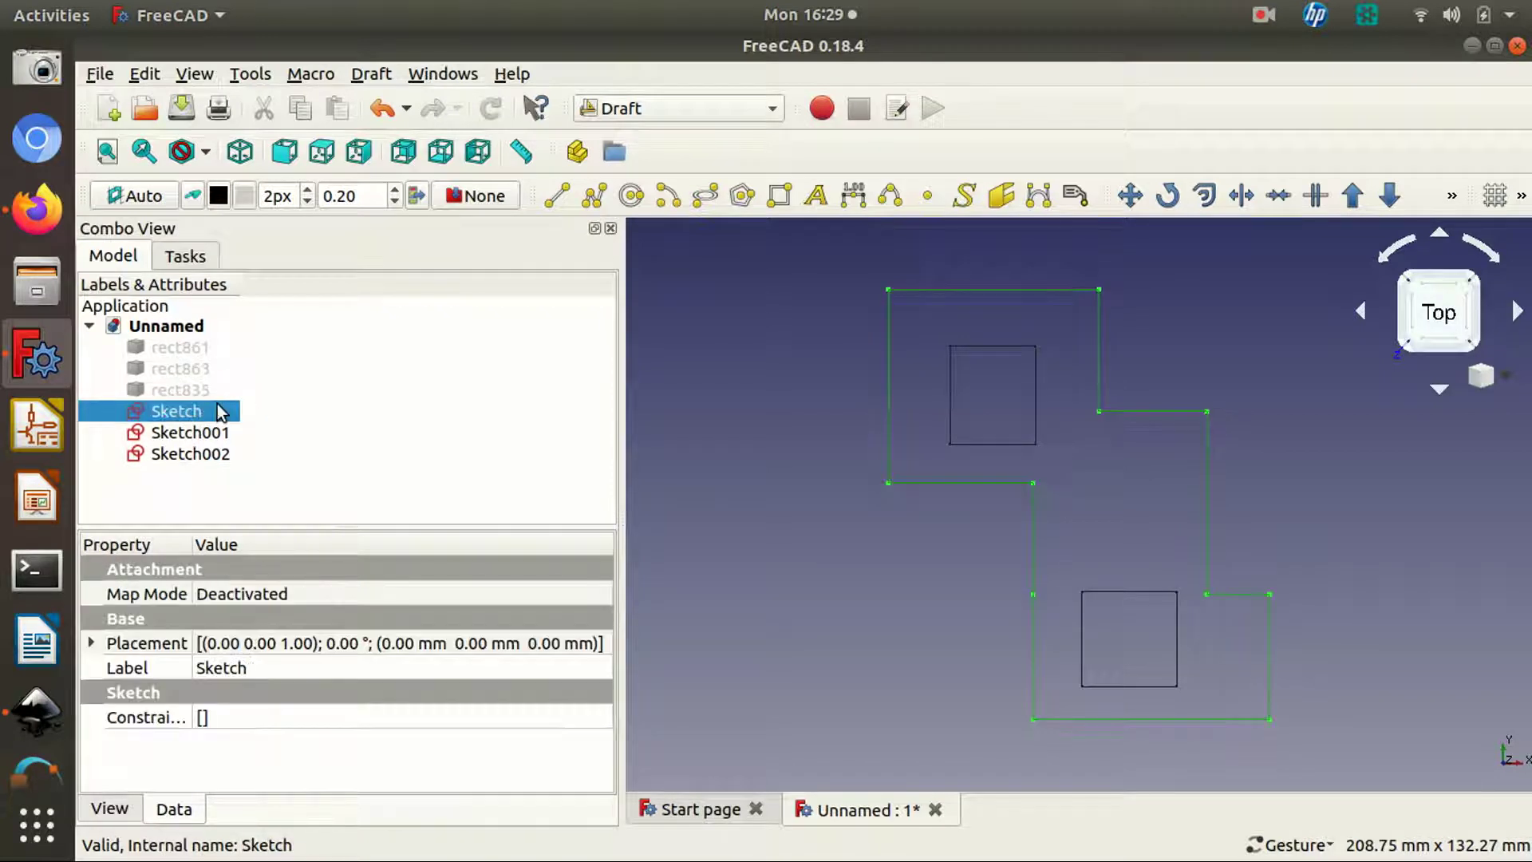
click(211, 430)
click(210, 459)
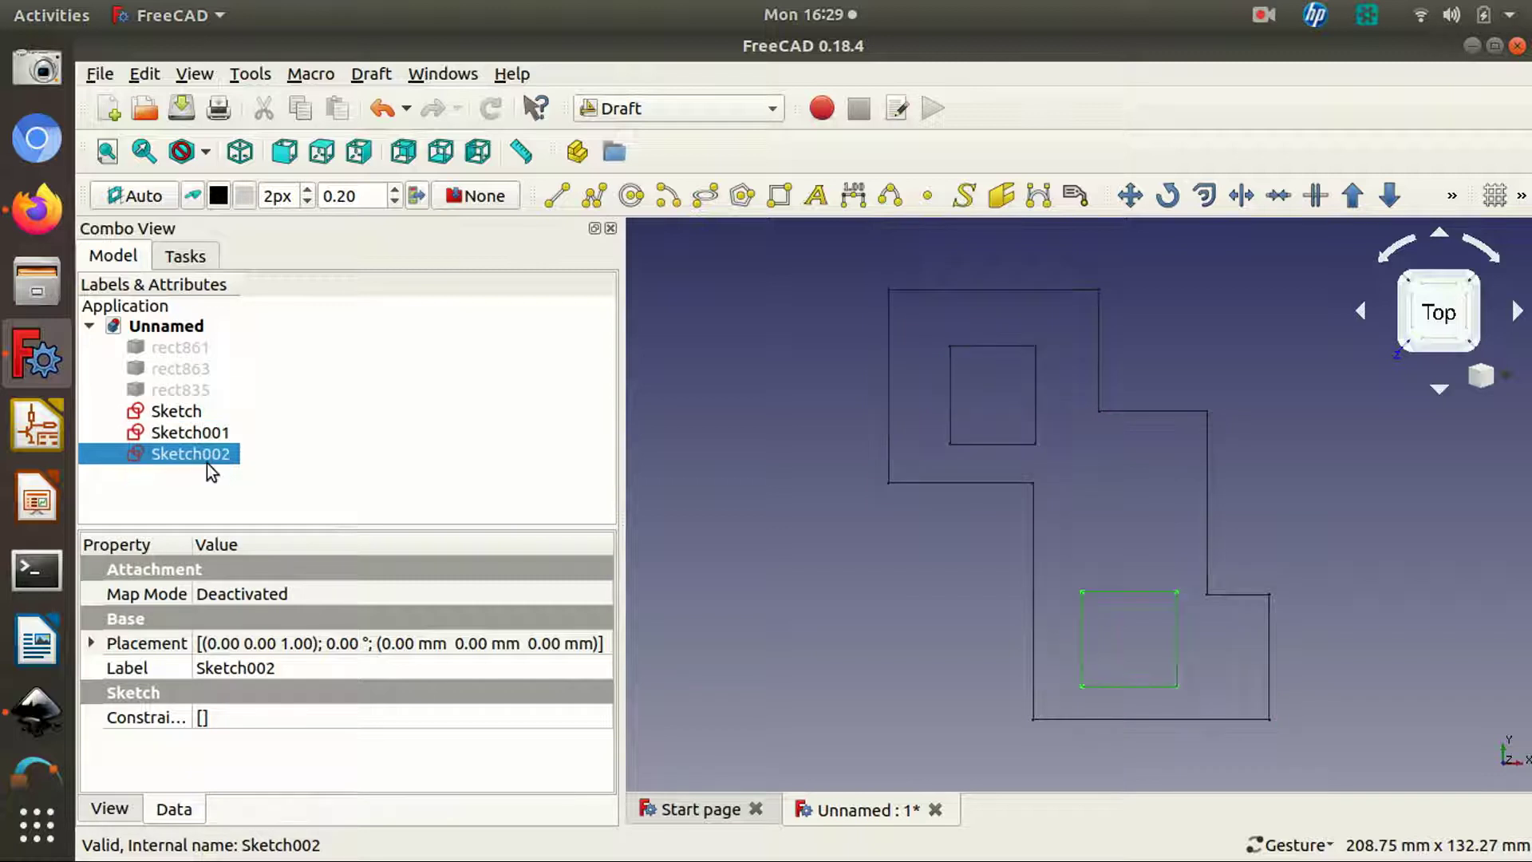
click(187, 416)
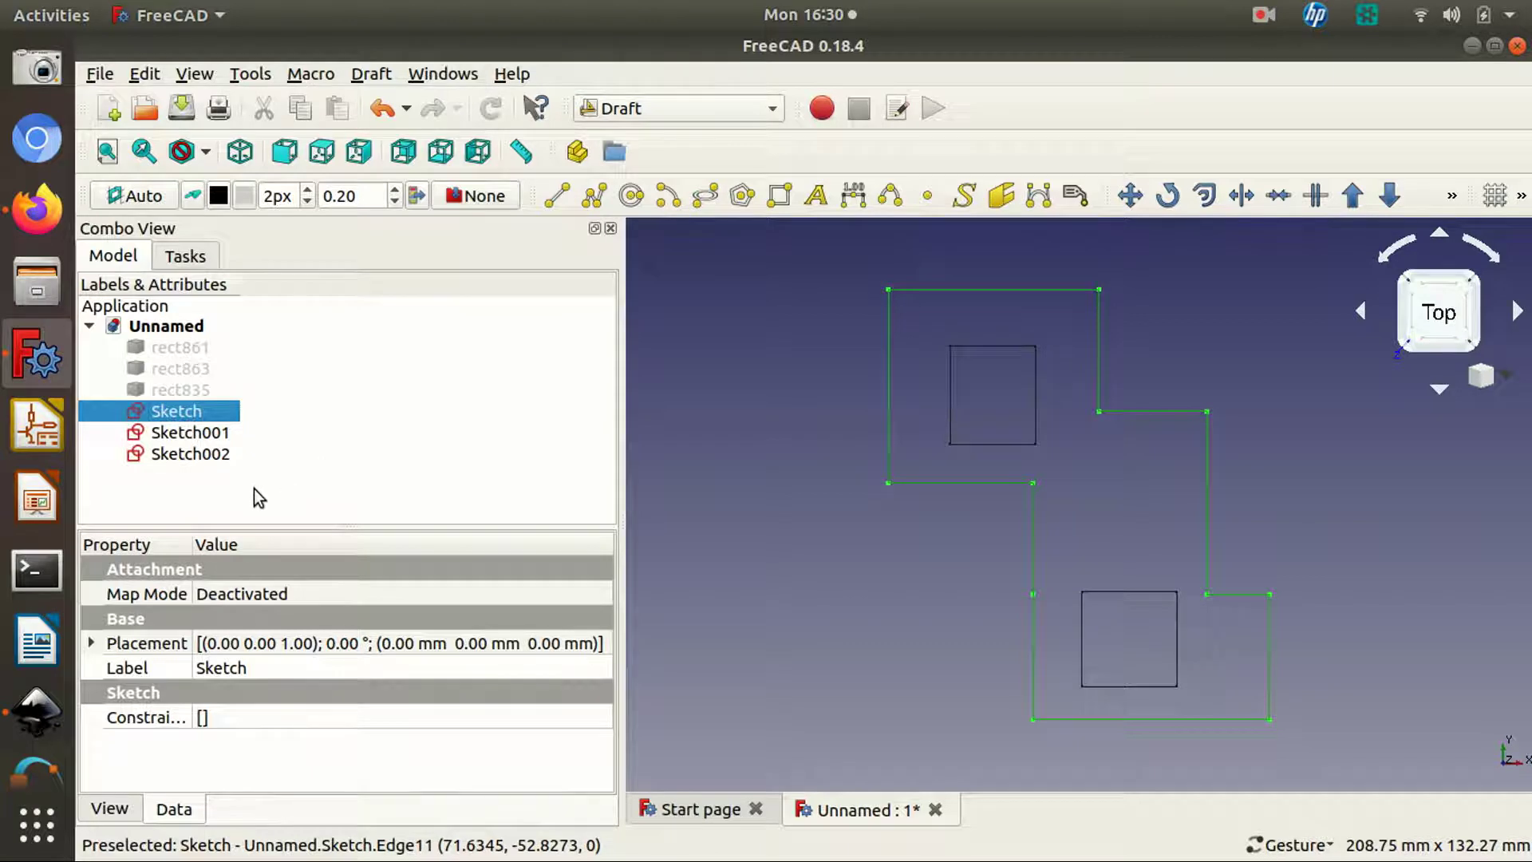
drag(201, 453, 204, 417)
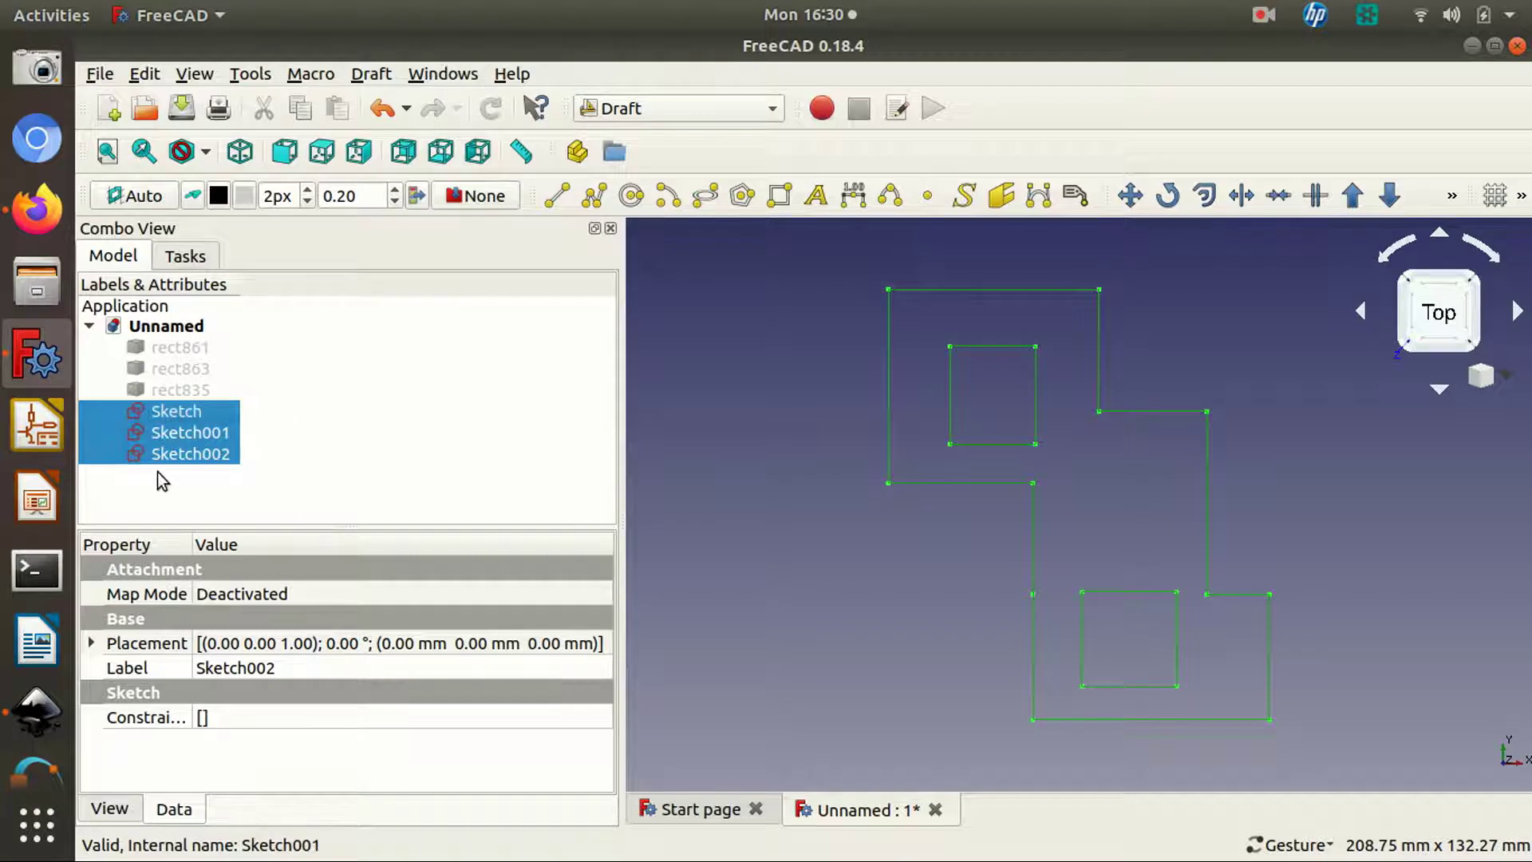
Switch to the Sketcher workbench and merge the three selected sketches into Sketch003
click(722, 118)
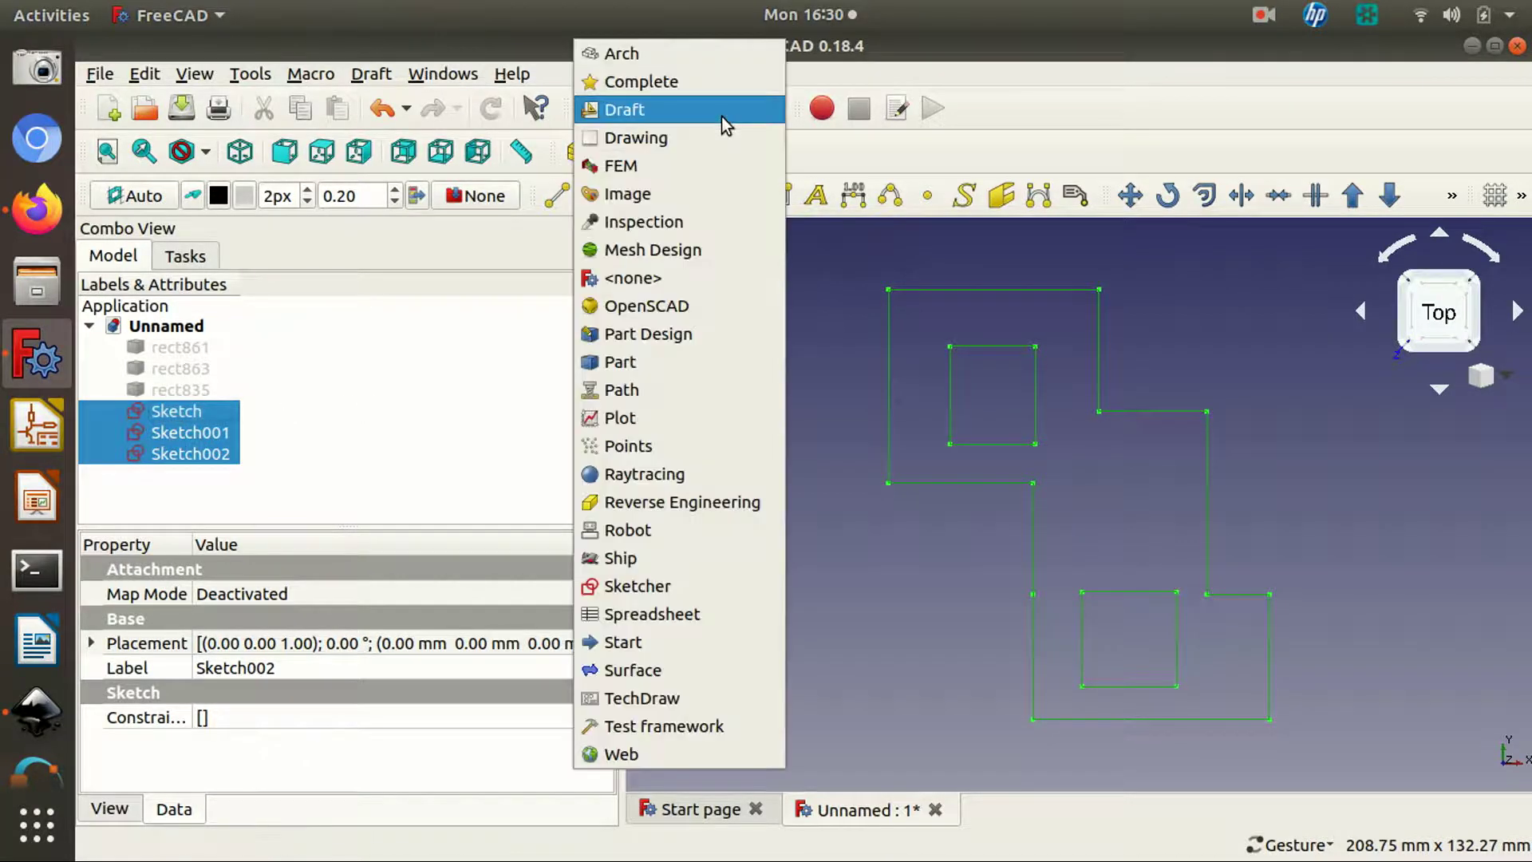
click(650, 585)
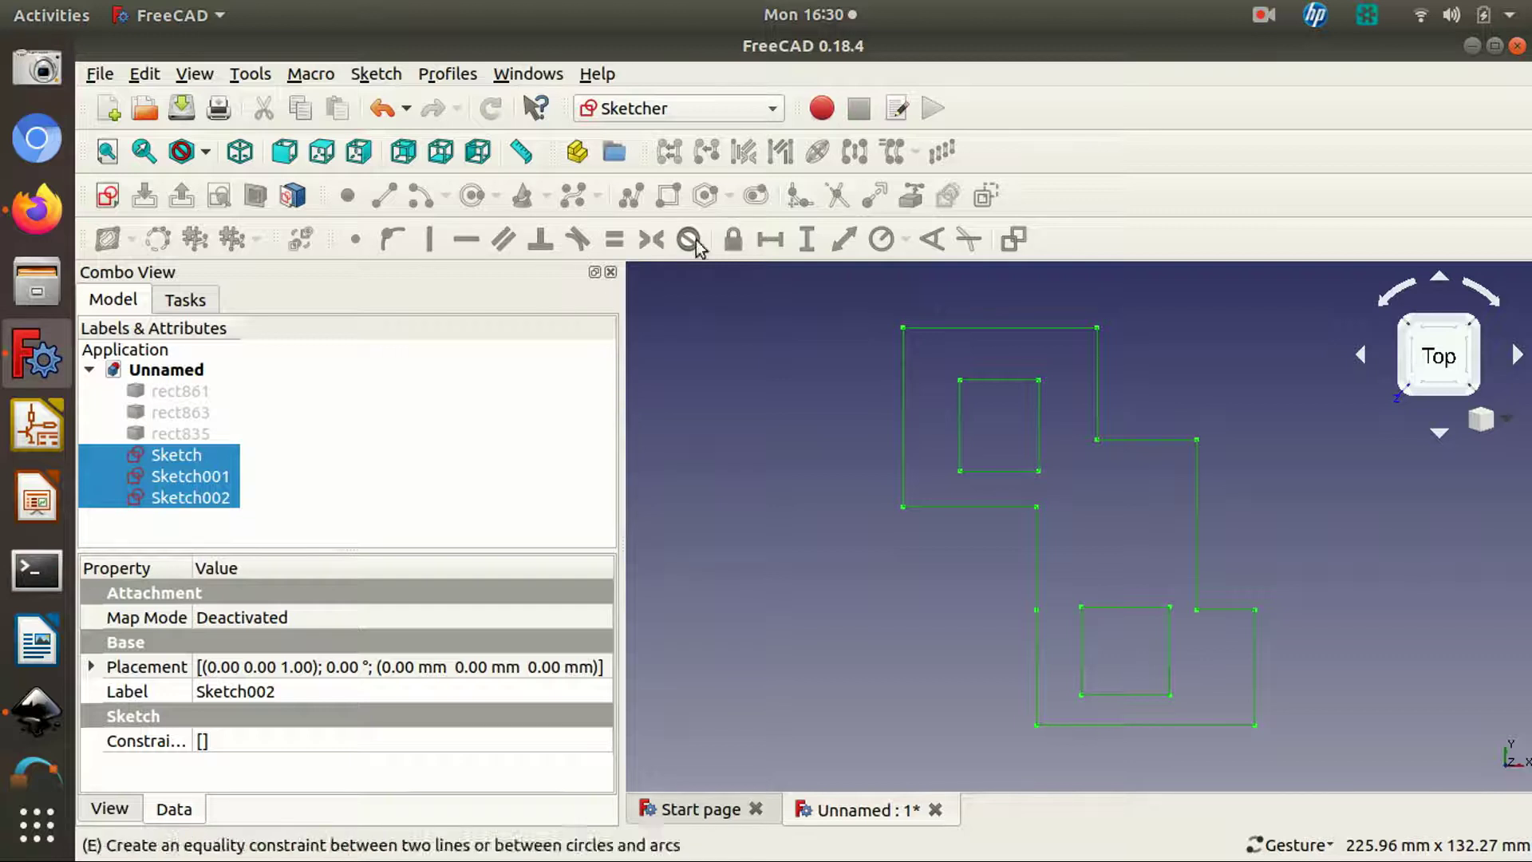
click(376, 74)
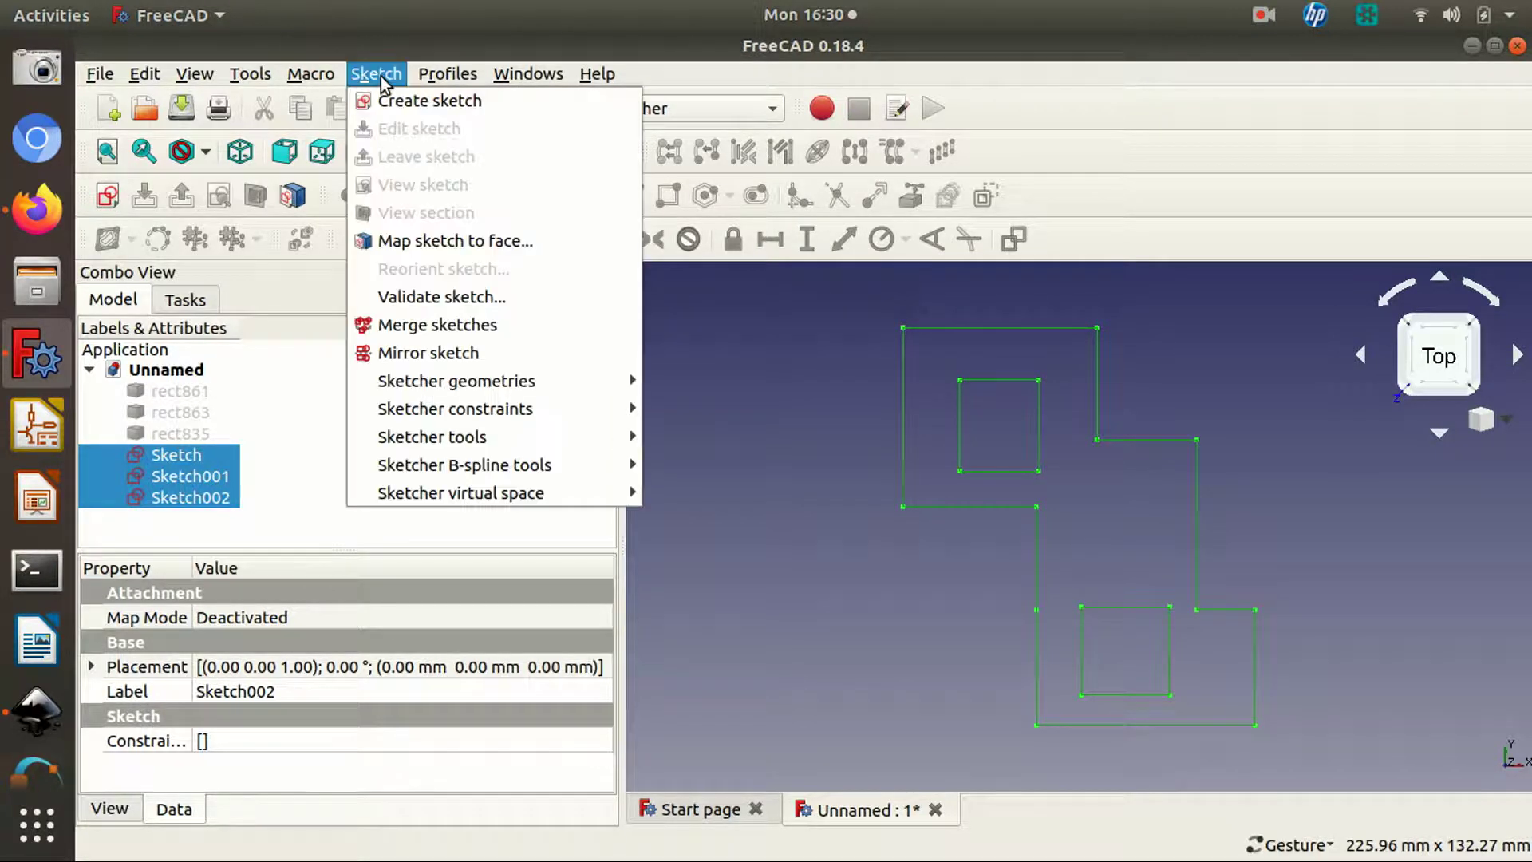
click(437, 325)
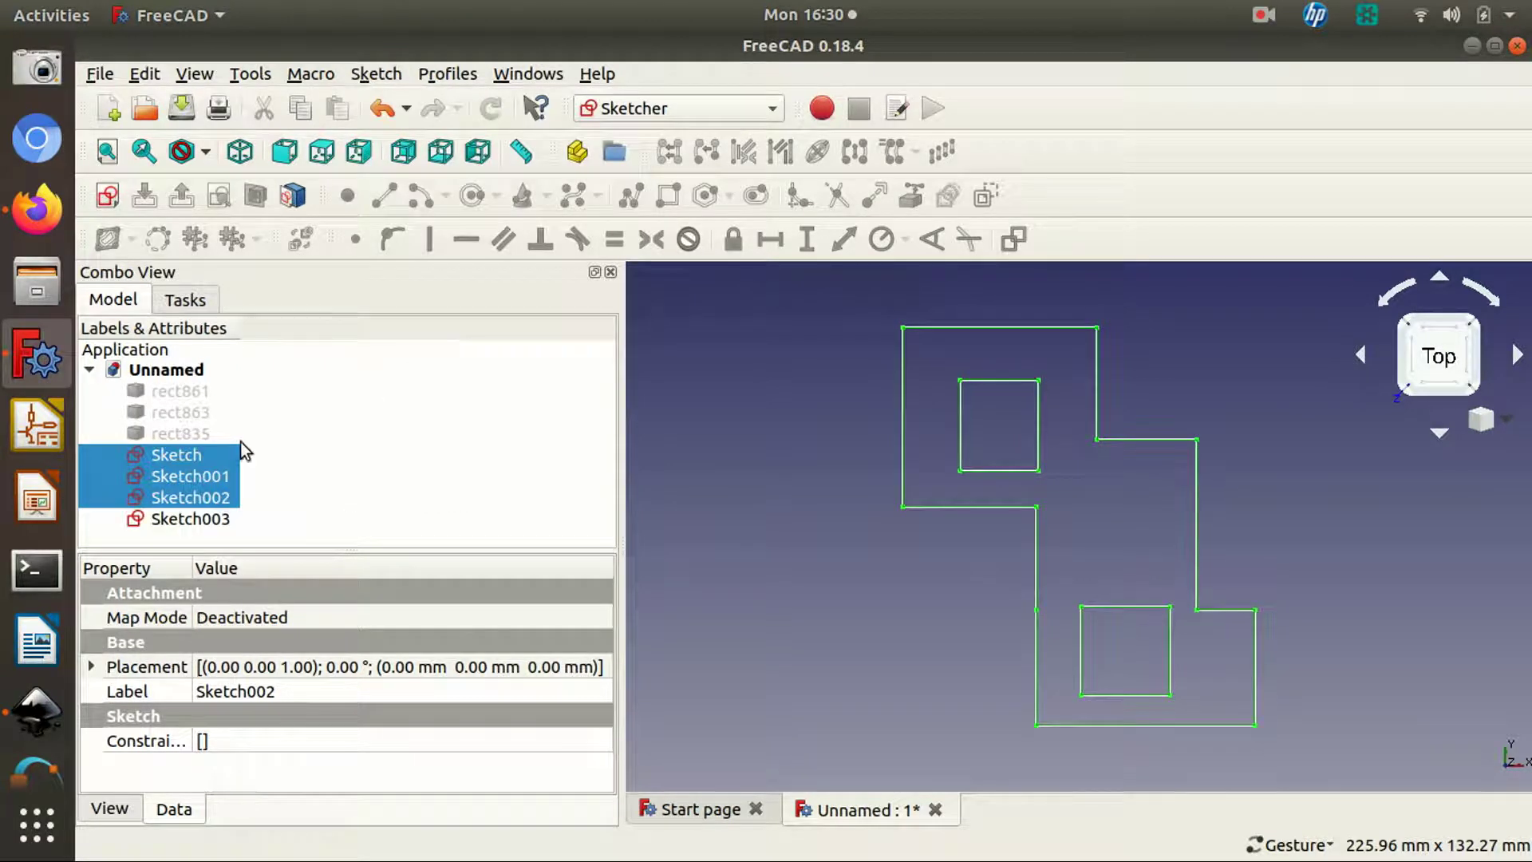
Hide Sketch, Sketch001 and Sketch002, leaving the merged Sketch003 selected
click(188, 521)
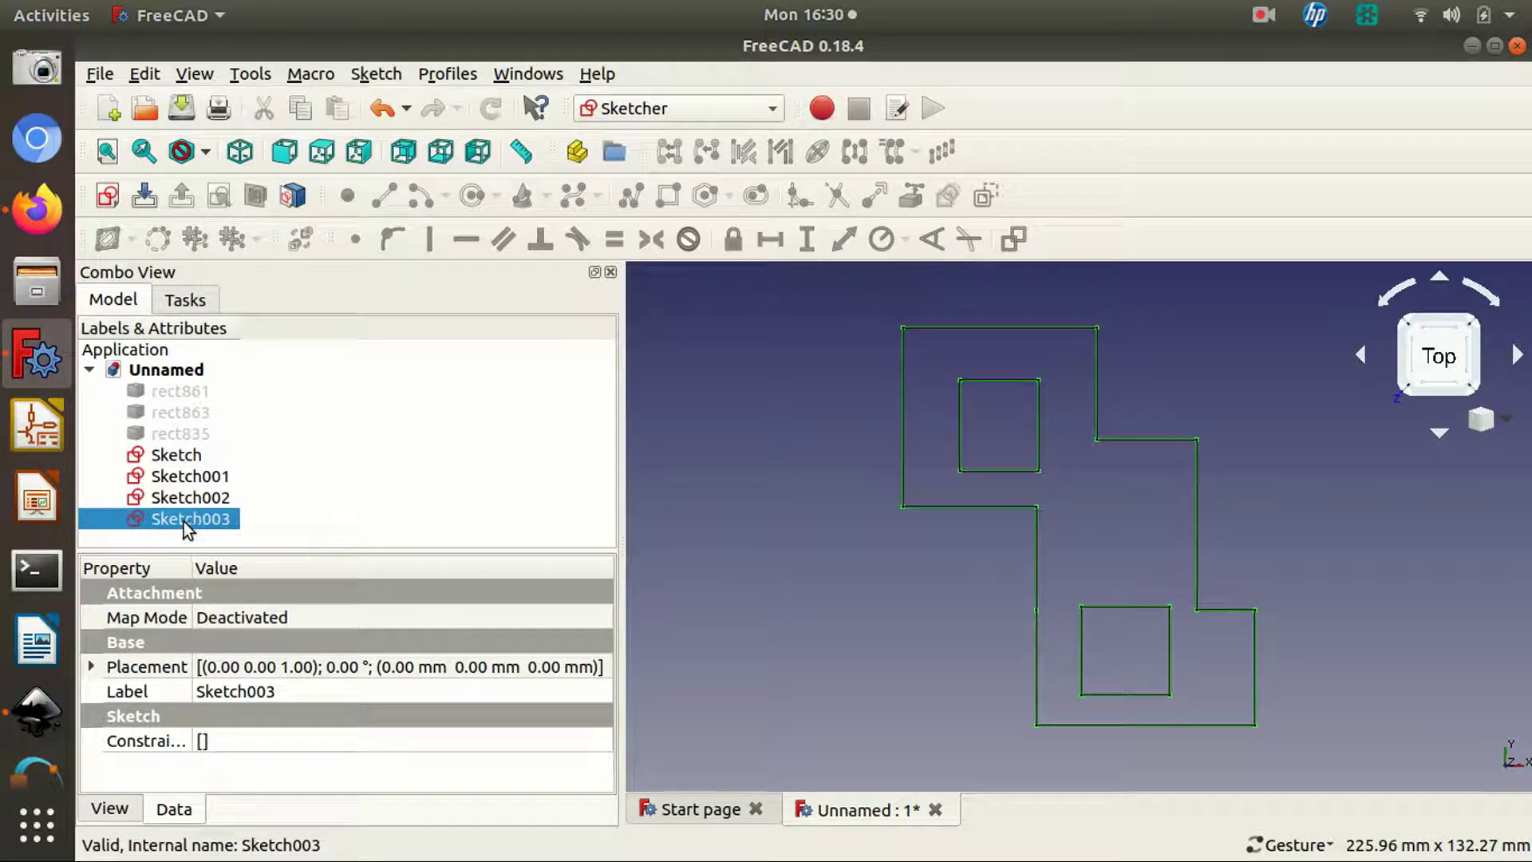
click(176, 455)
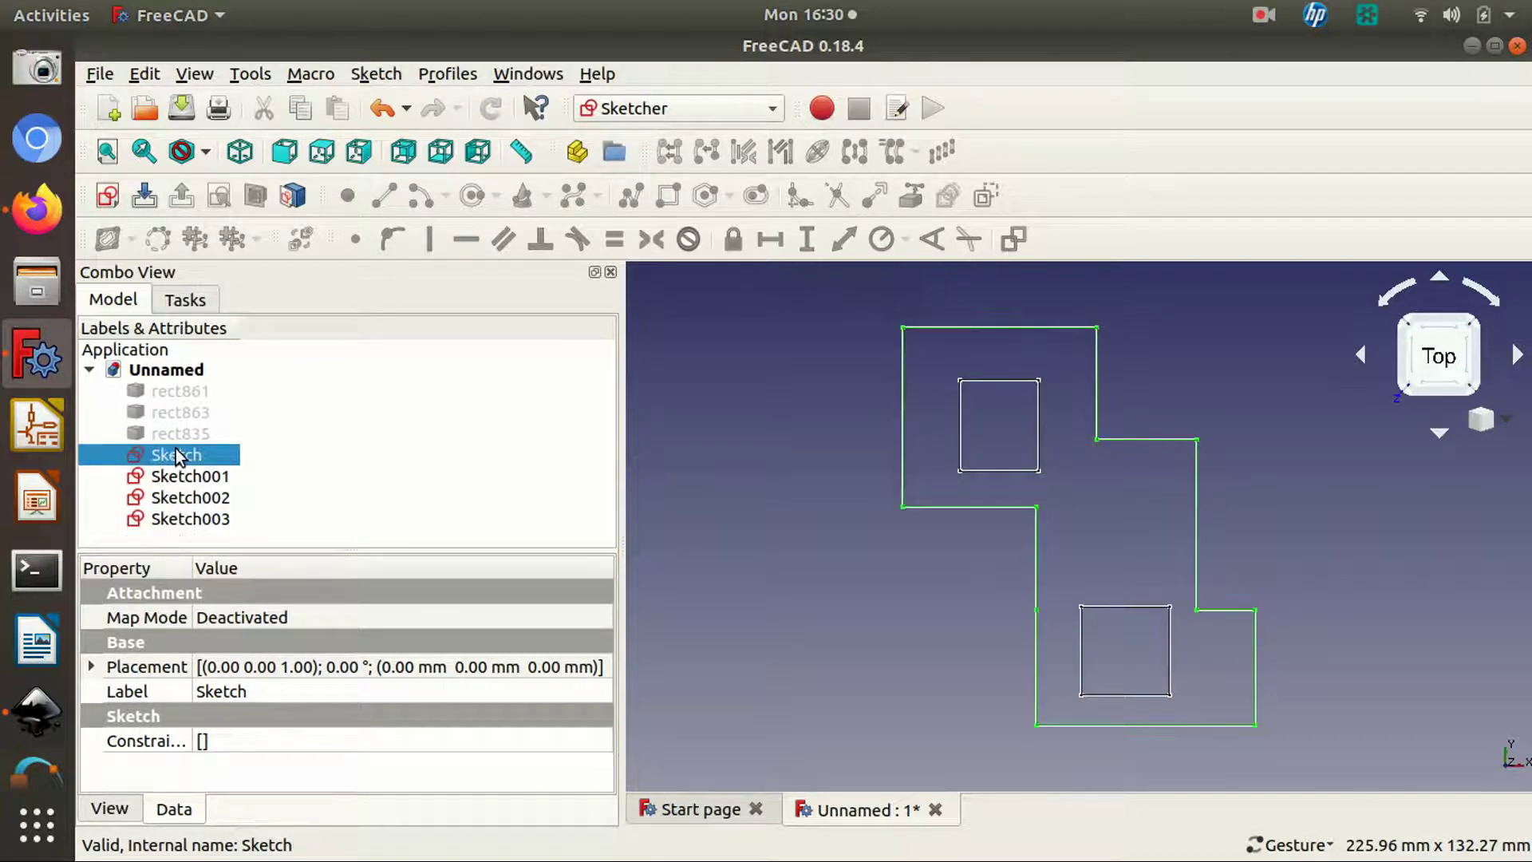
key(space)
click(186, 477)
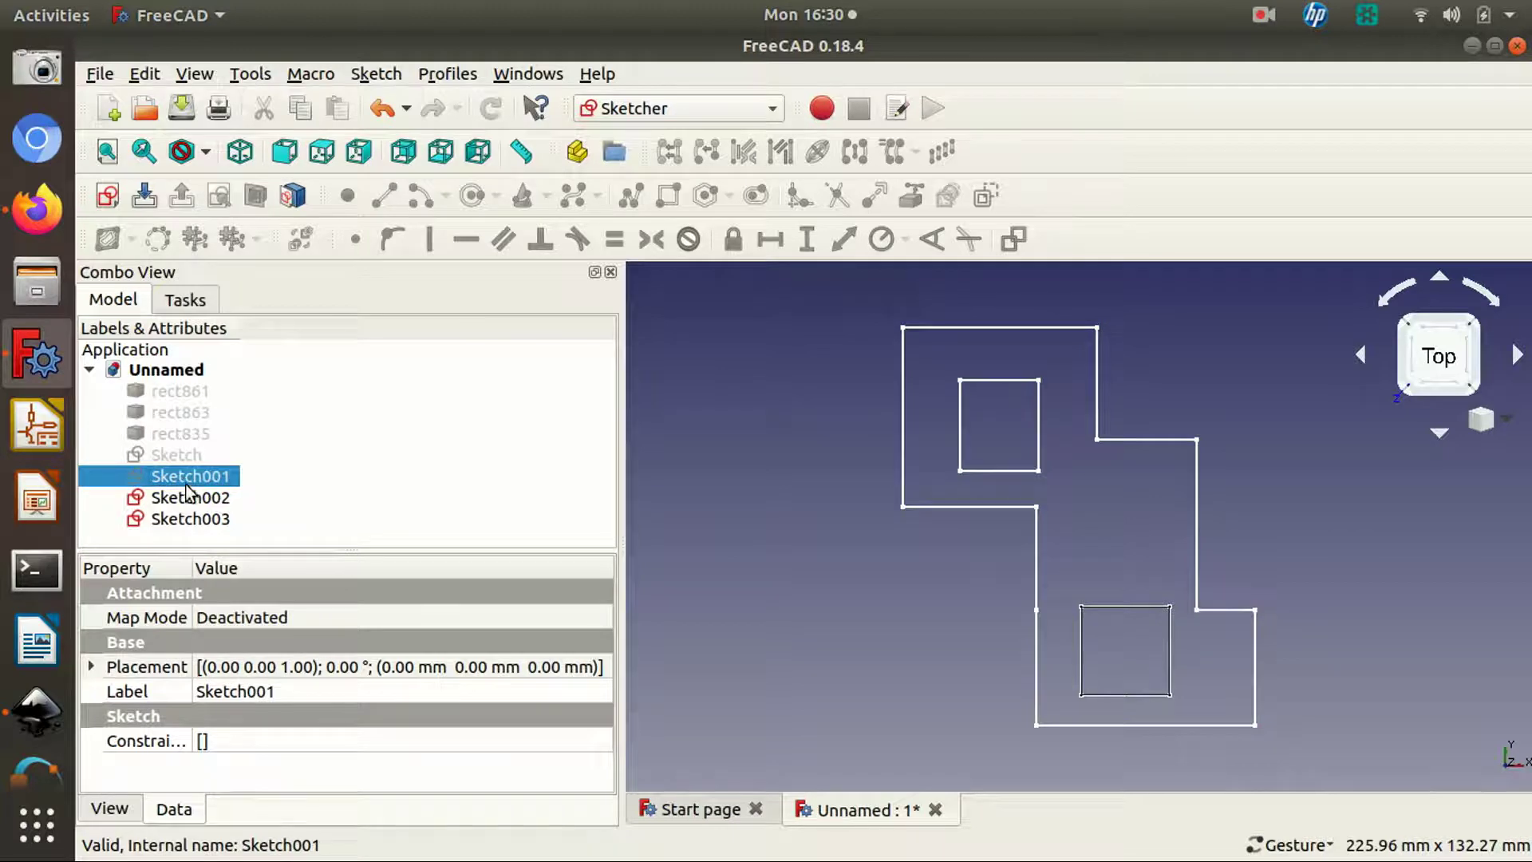
key(space)
click(190, 498)
key(space)
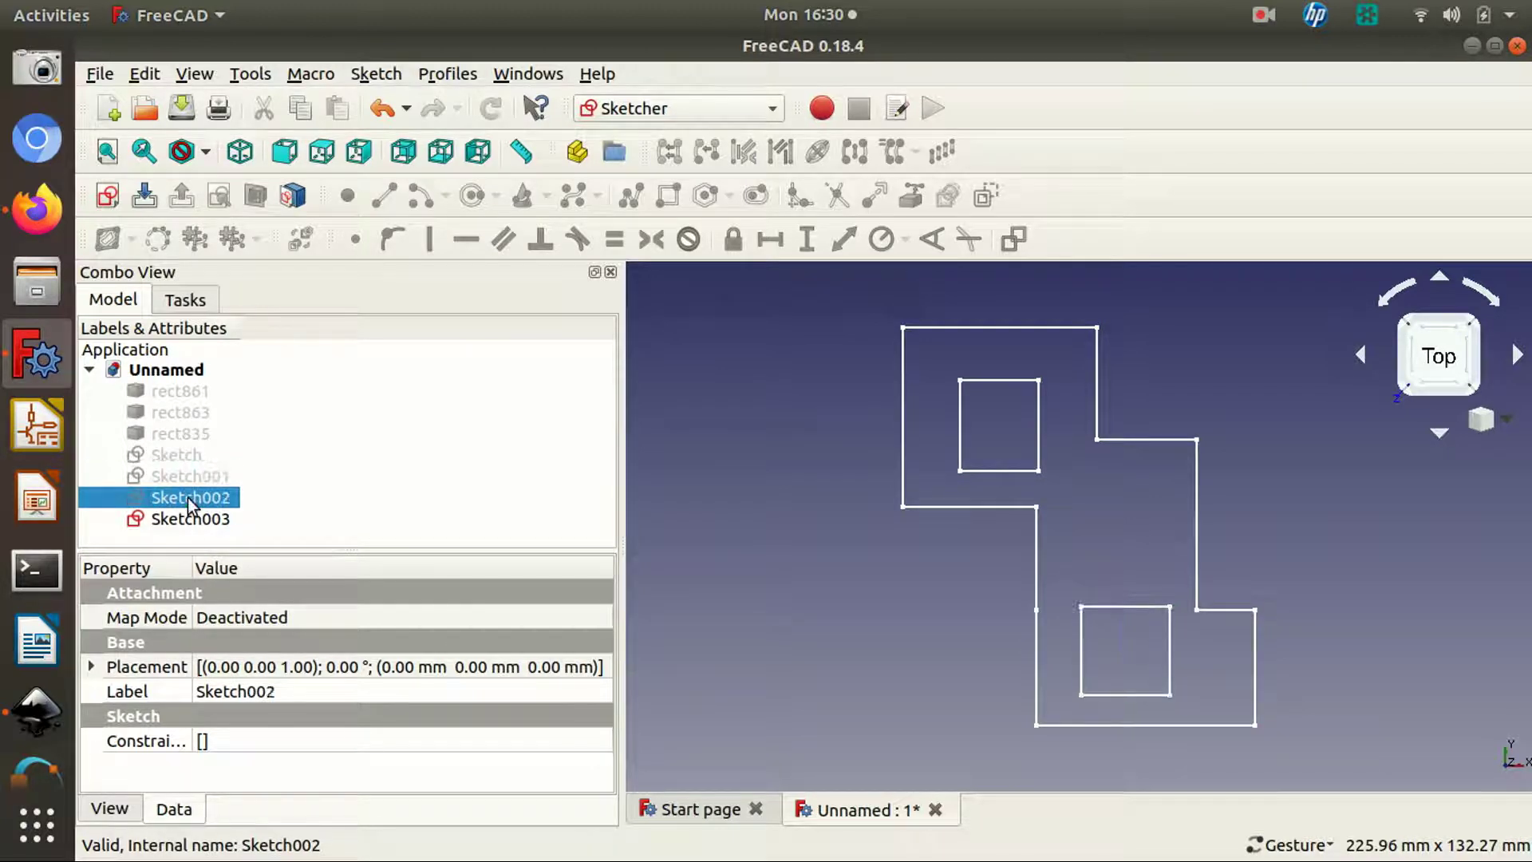
click(190, 520)
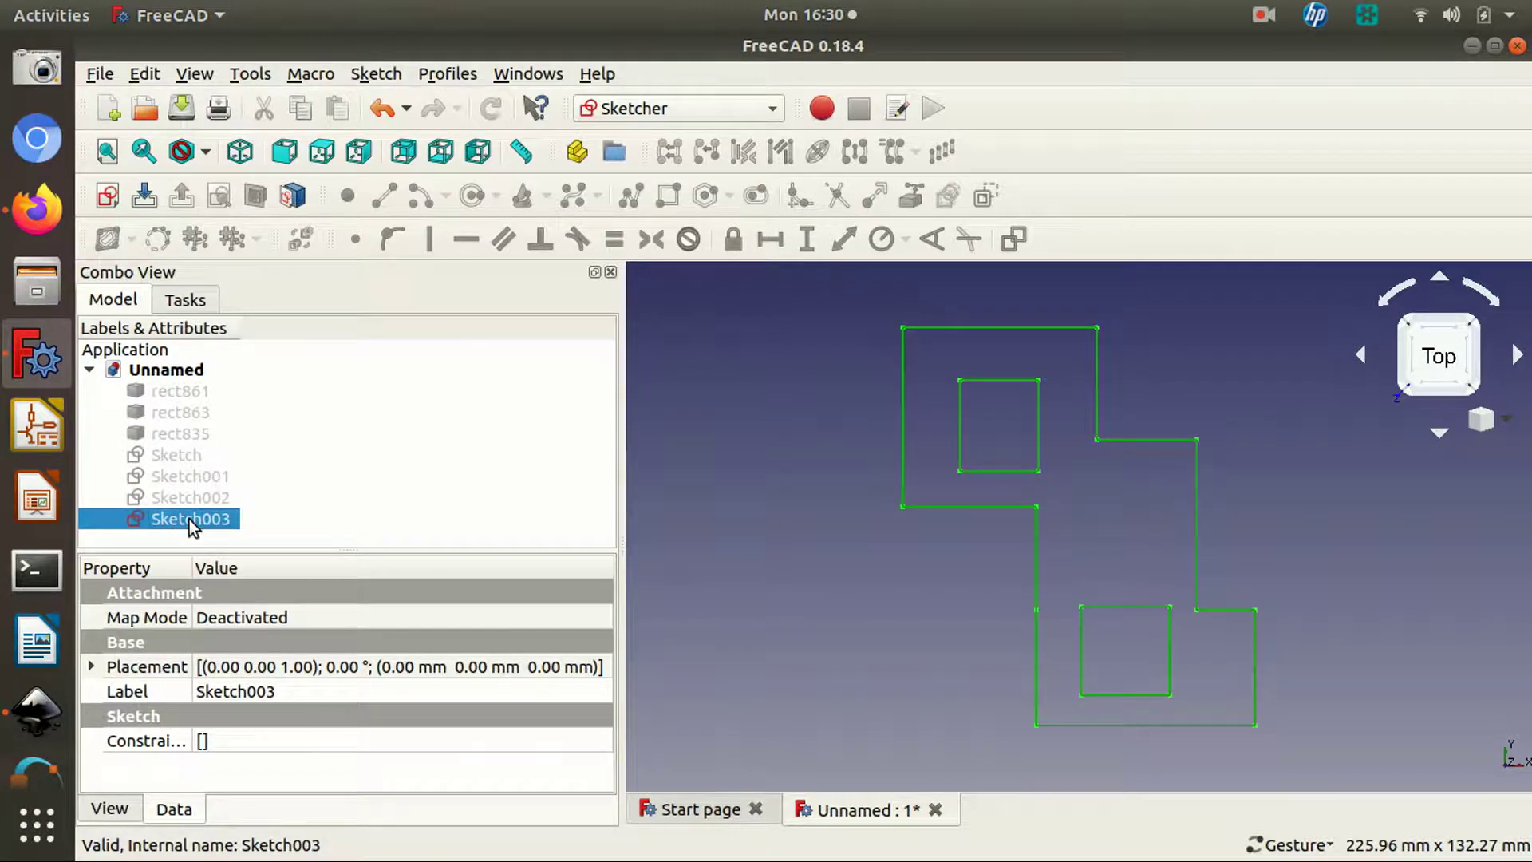
double_click(189, 519)
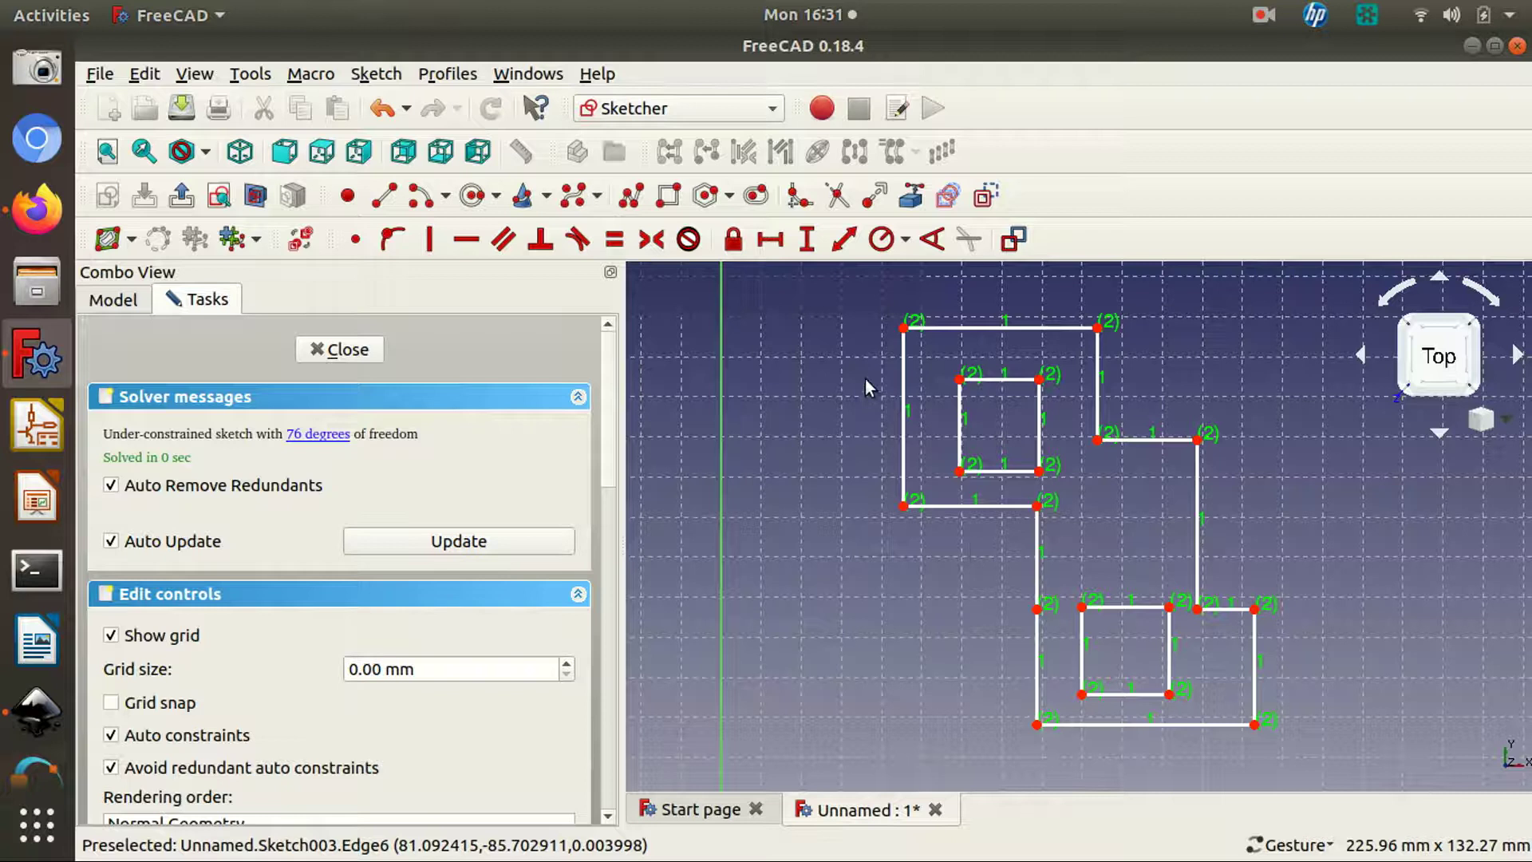
click(901, 329)
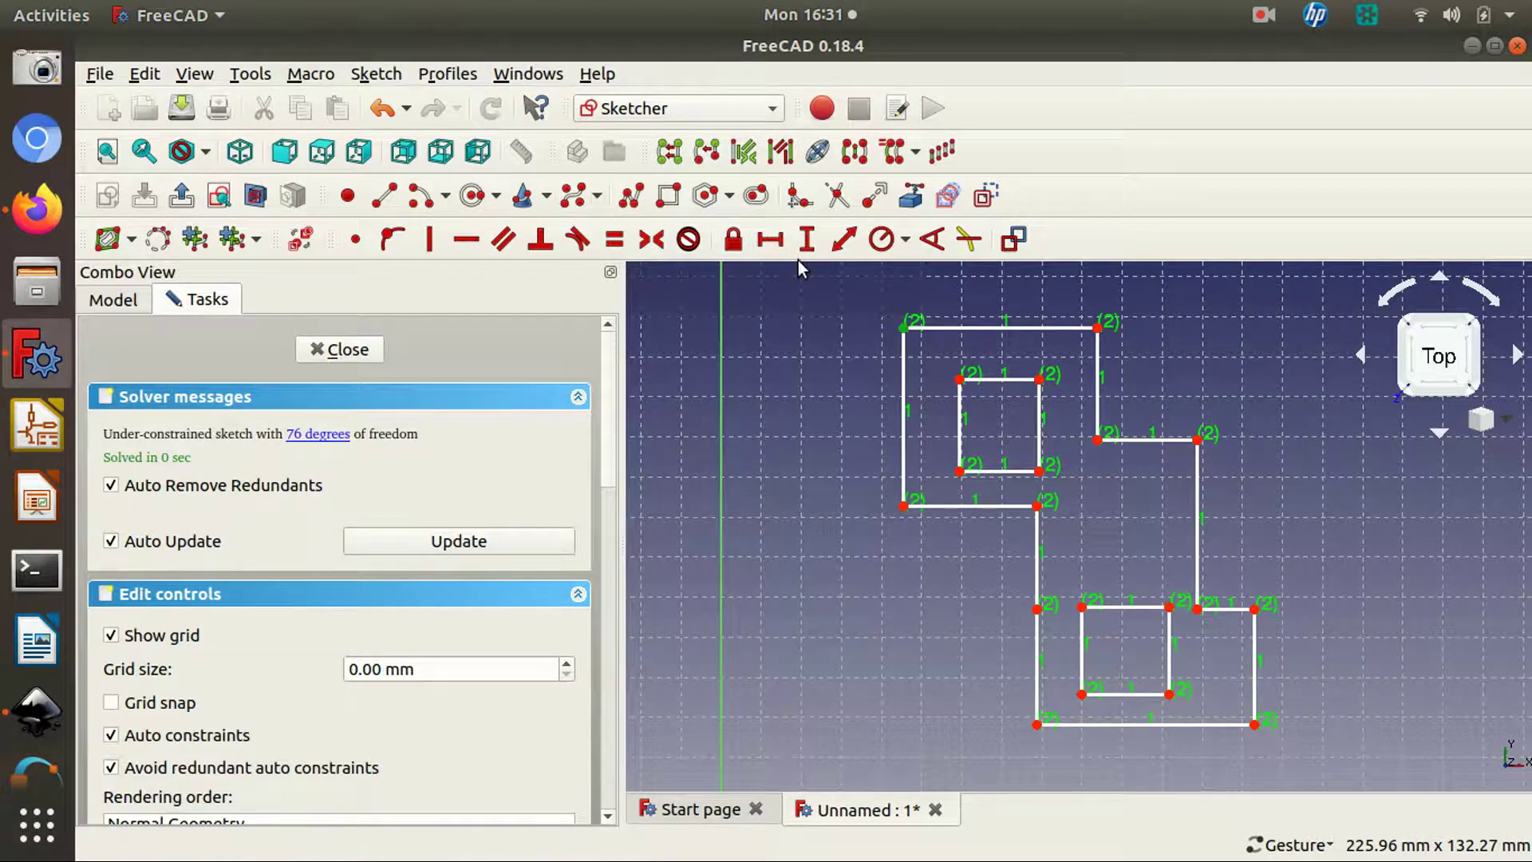
click(763, 399)
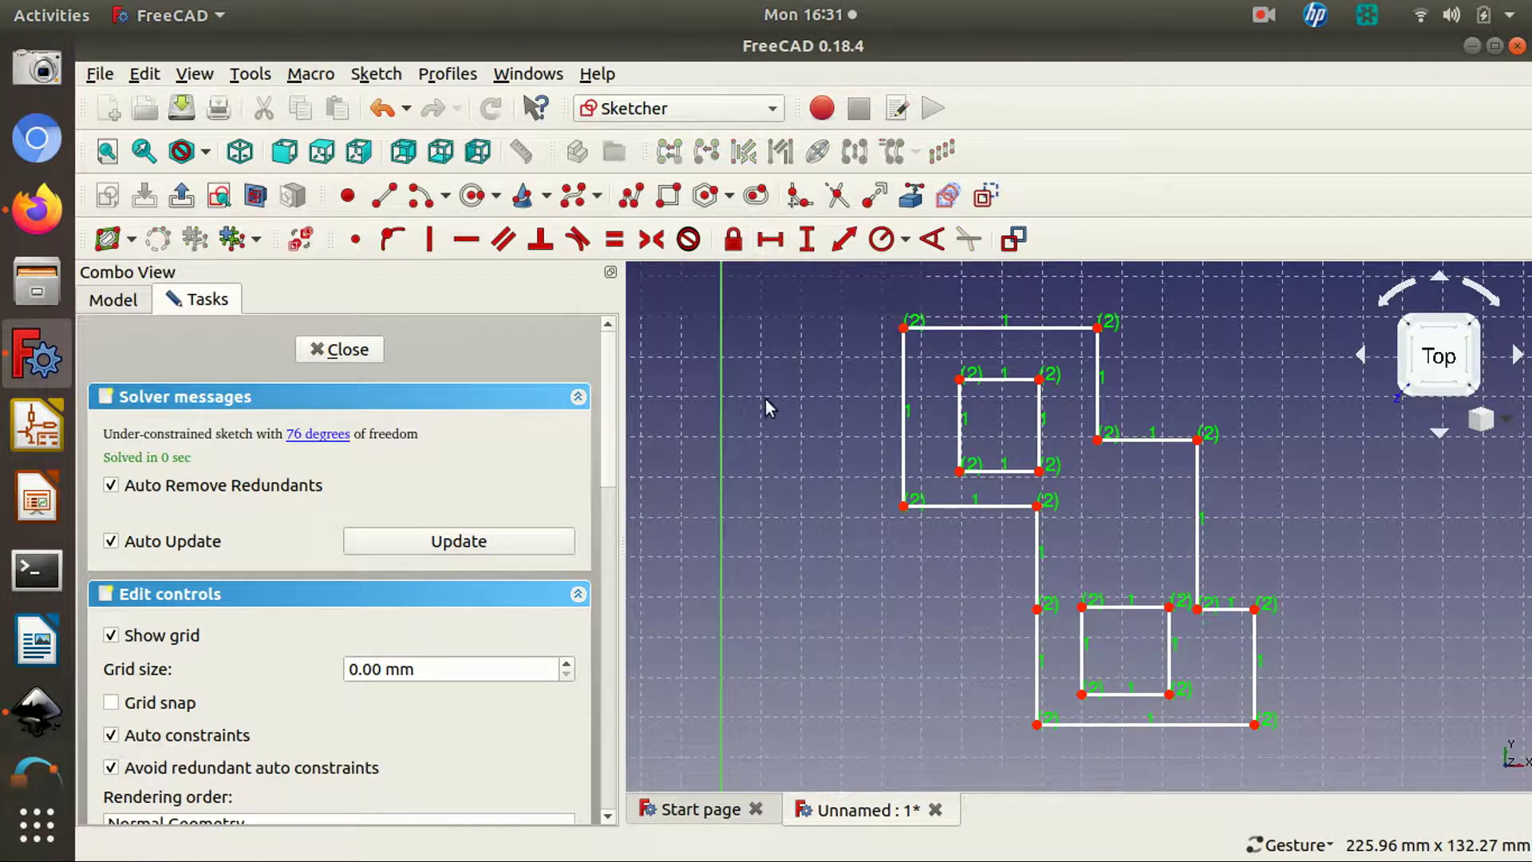
click(351, 351)
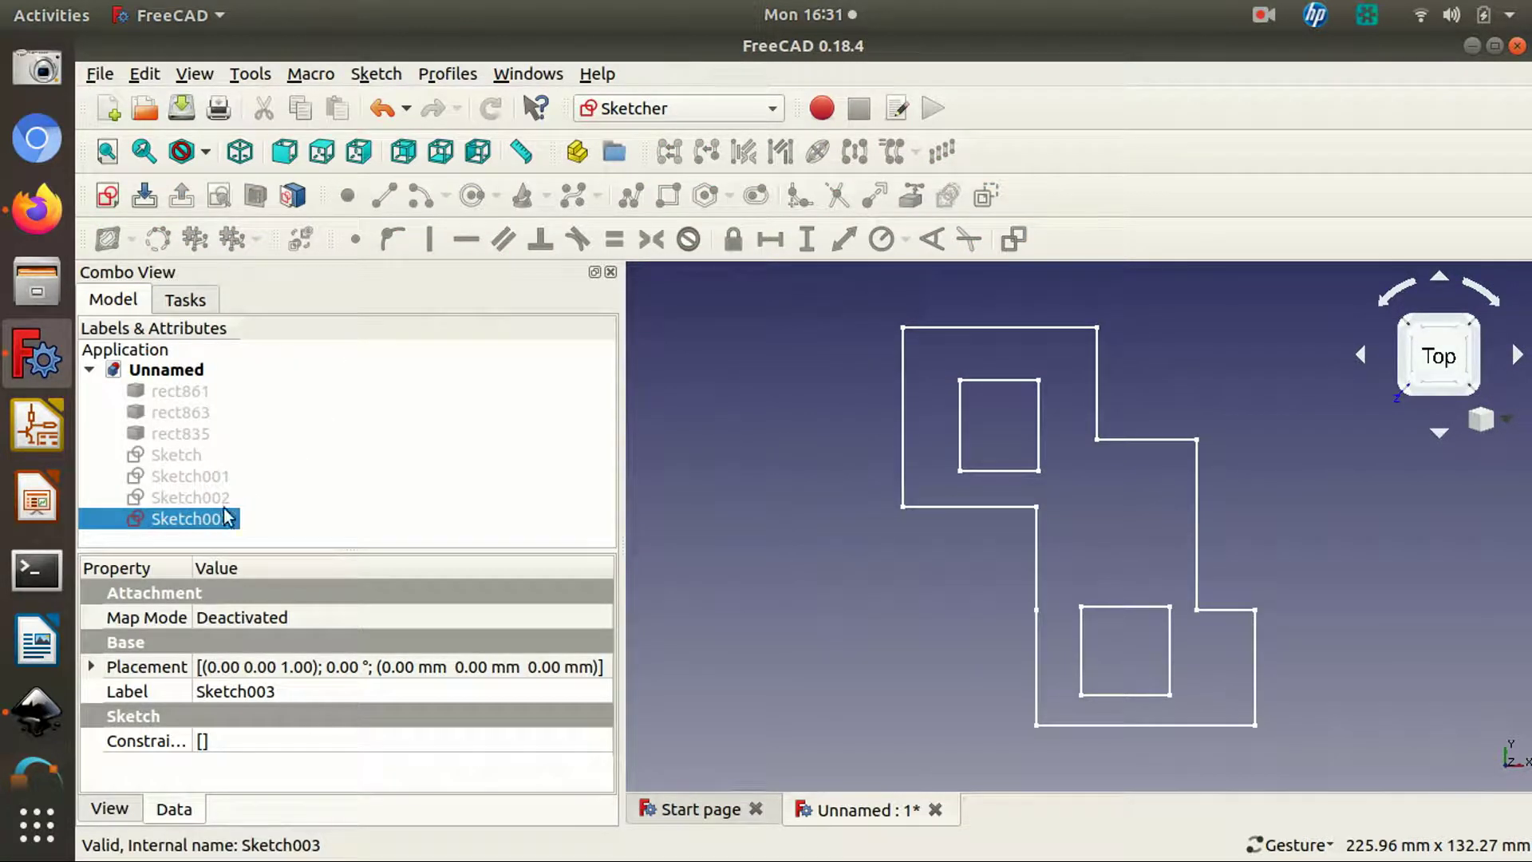
Extrude Sketch003 10 mm along its normal in the Part workbench and orbit to view the holes
click(726, 104)
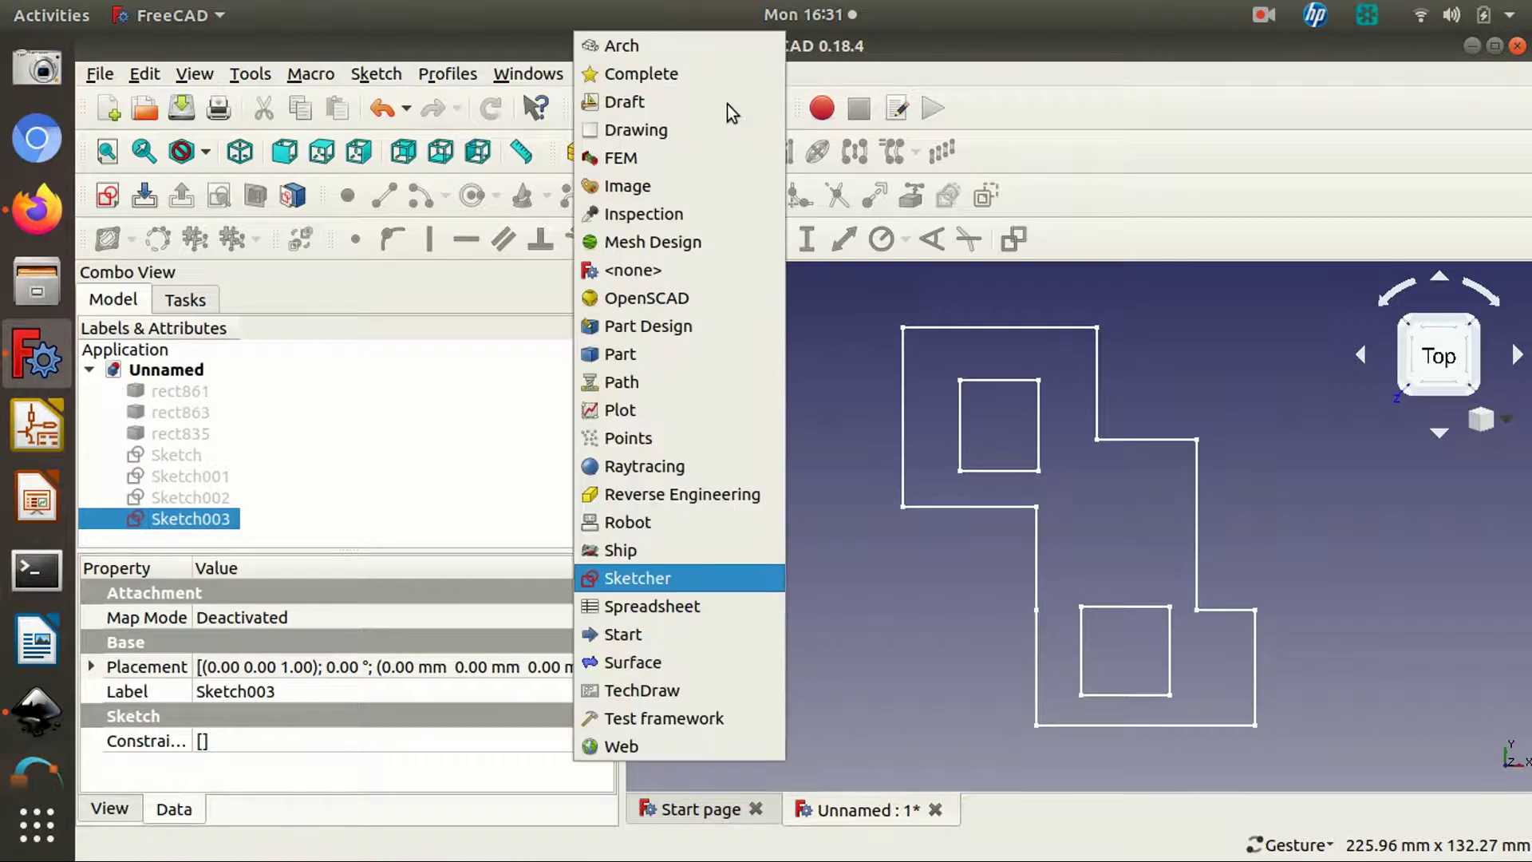
click(700, 365)
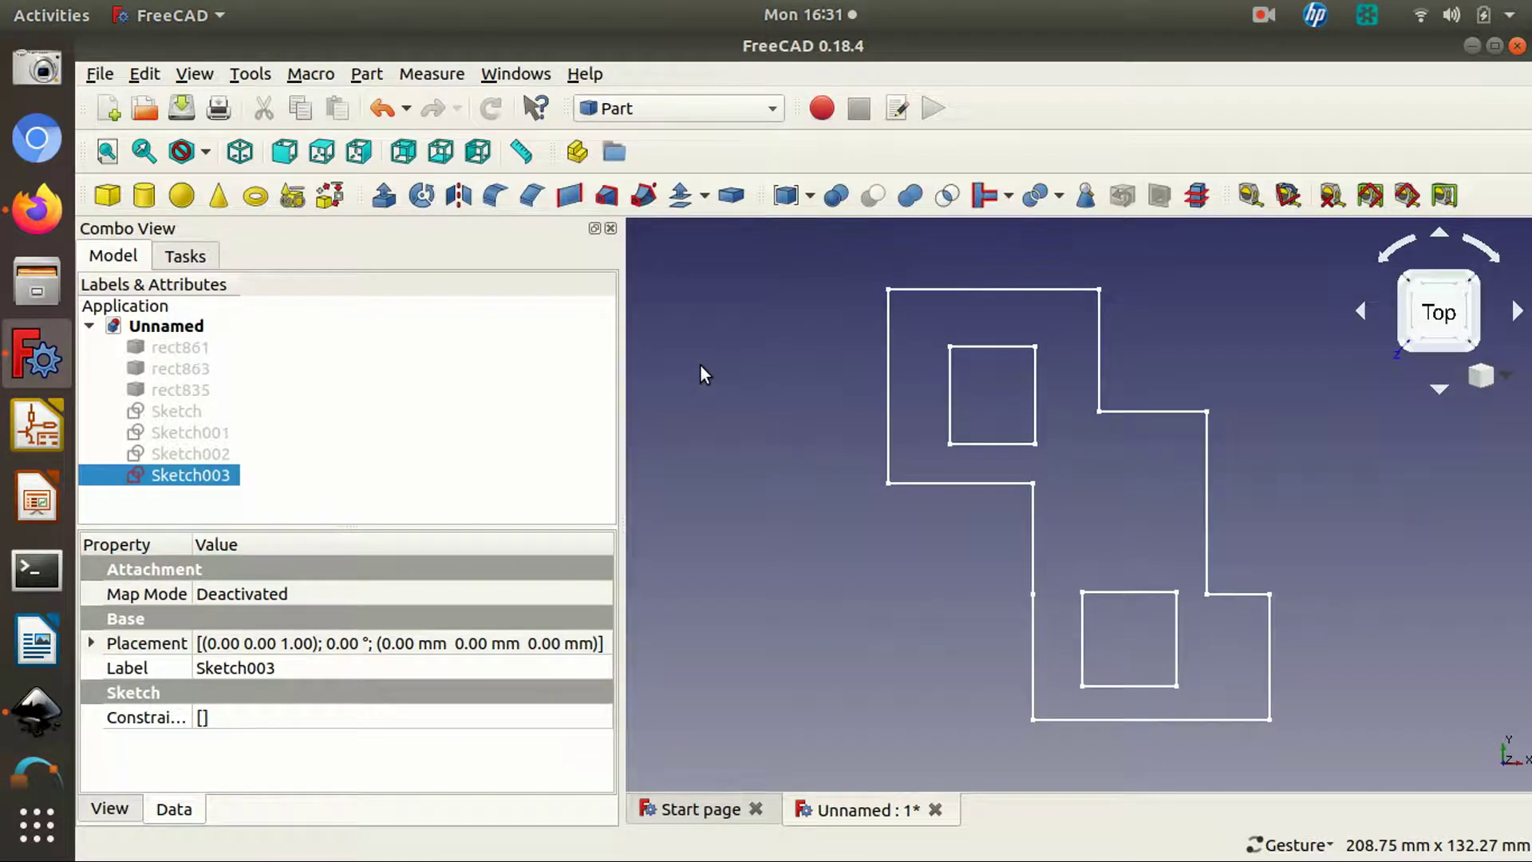
click(383, 196)
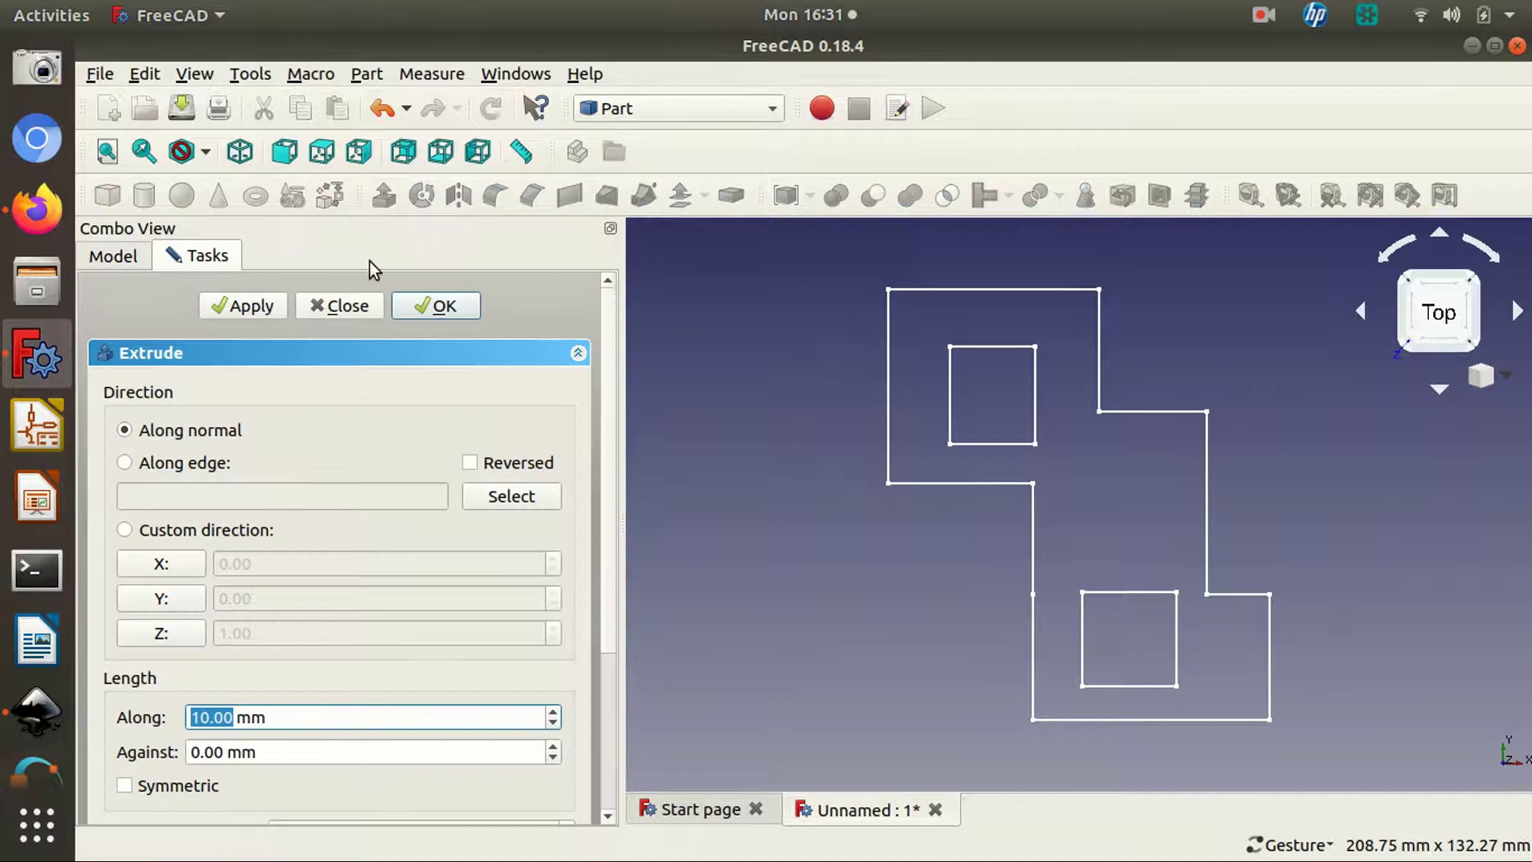
click(241, 313)
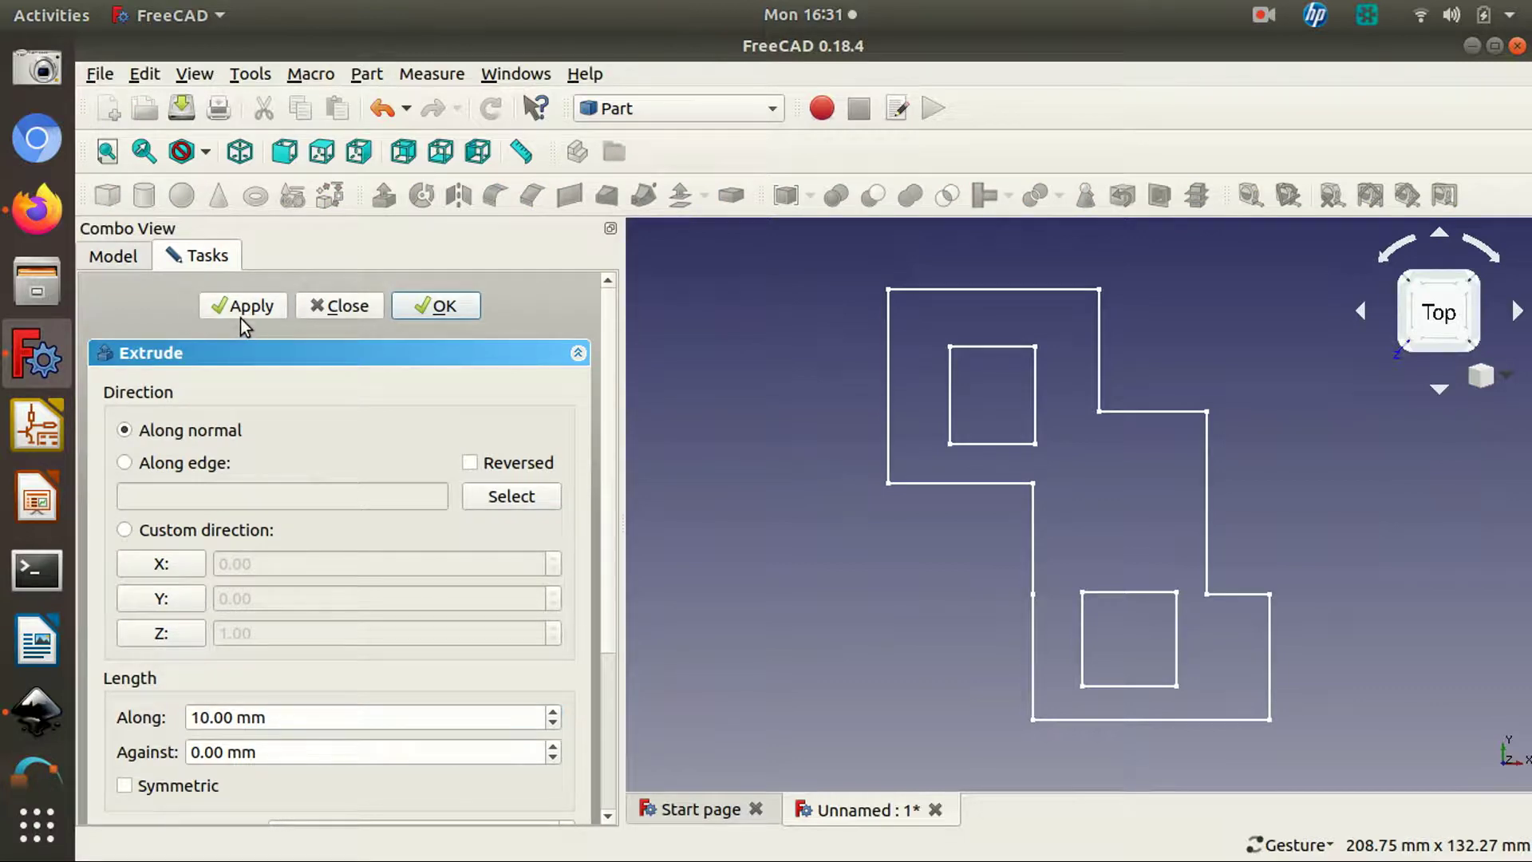
drag(659, 635, 870, 498)
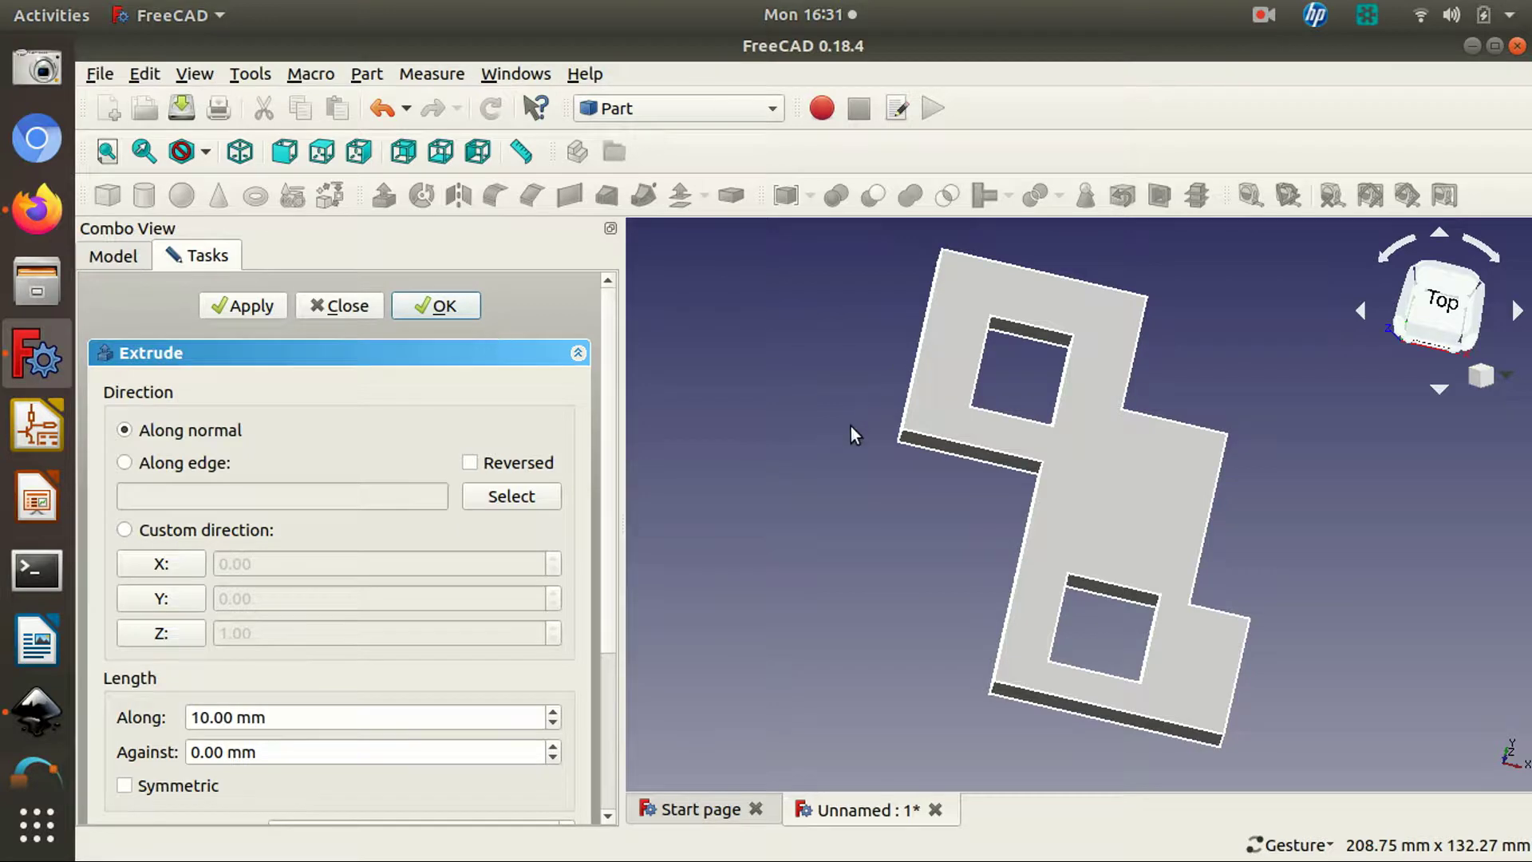
drag(851, 426, 820, 392)
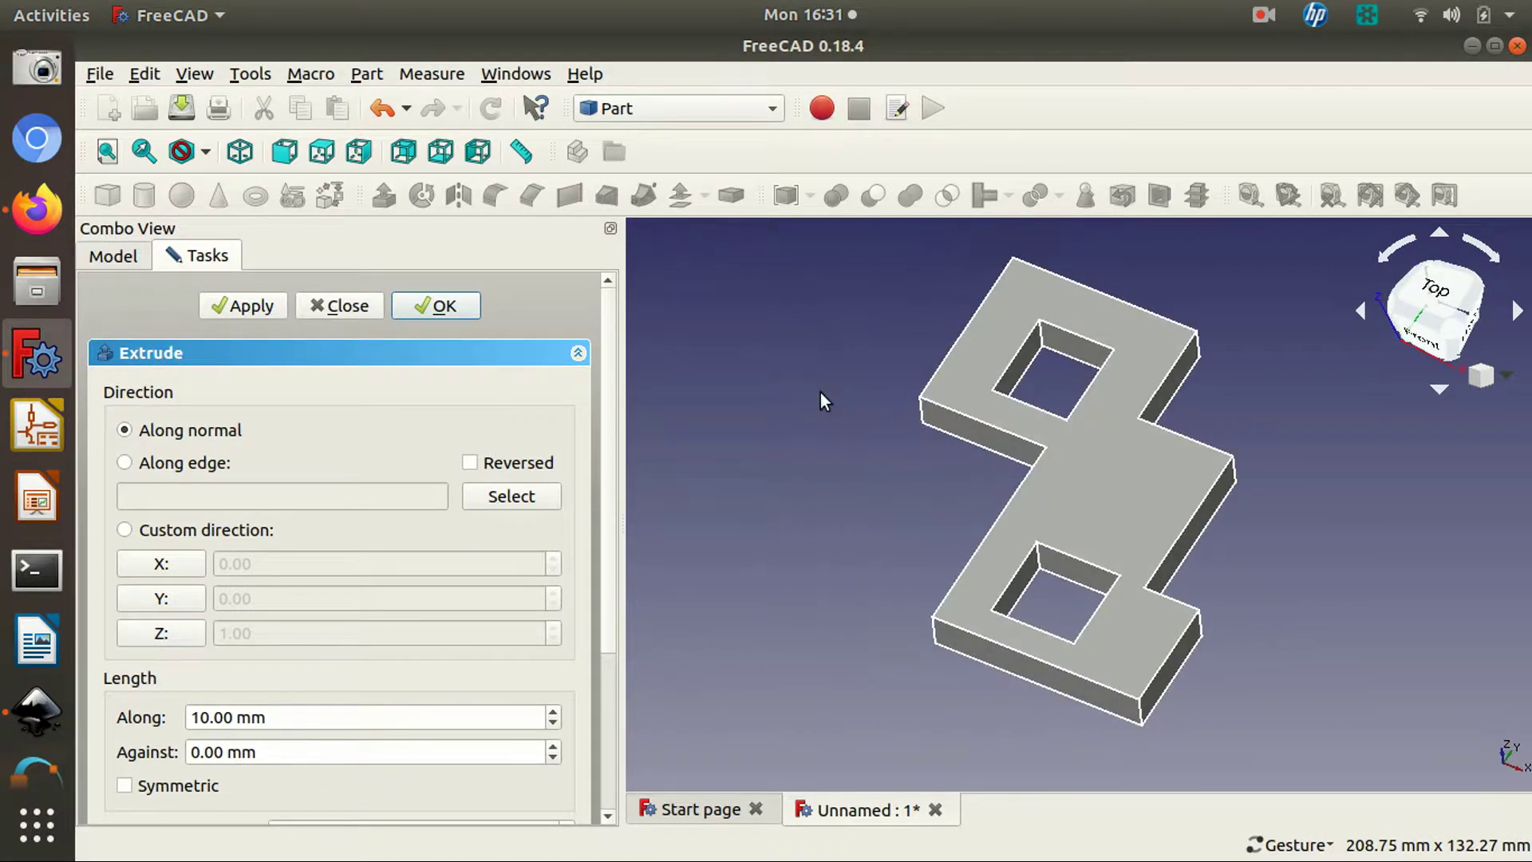